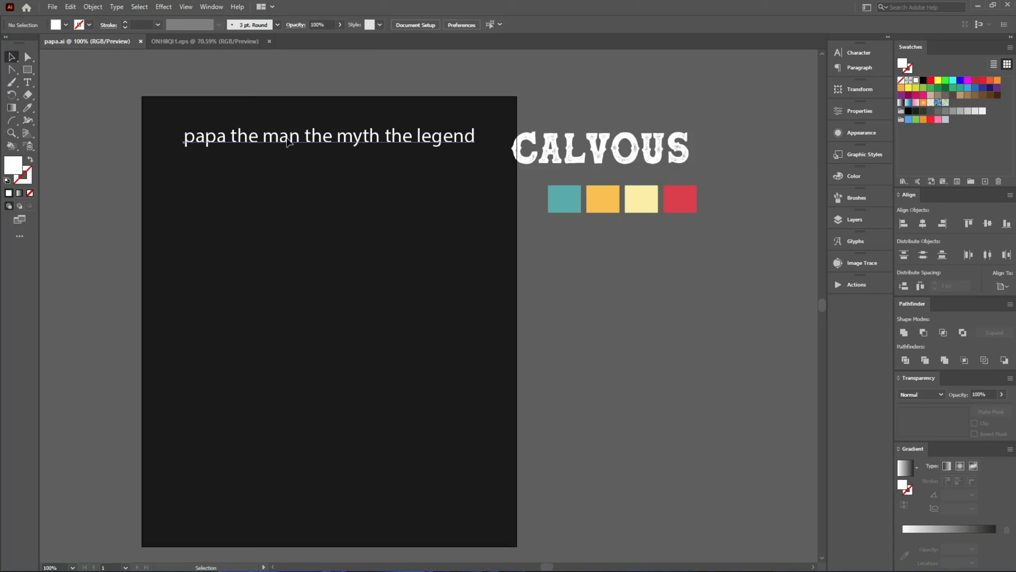
# Step: Move the slogan text down about 109 px and place the colour swatches and CALVOUS font sample below it on the artboard
pyautogui.moveTo(286, 150); pyautogui.dragTo(286, 232)
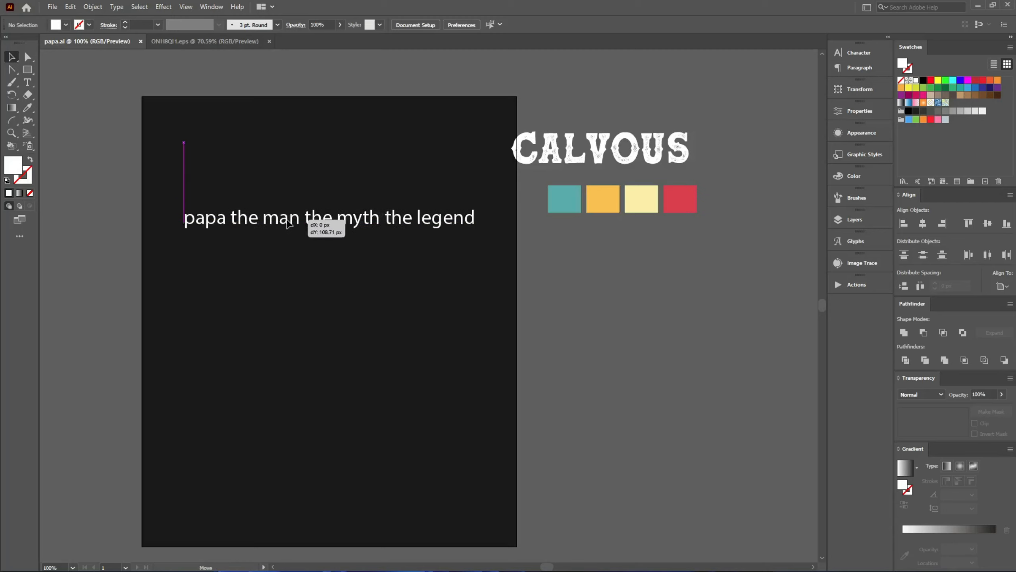
pyautogui.click(247, 281)
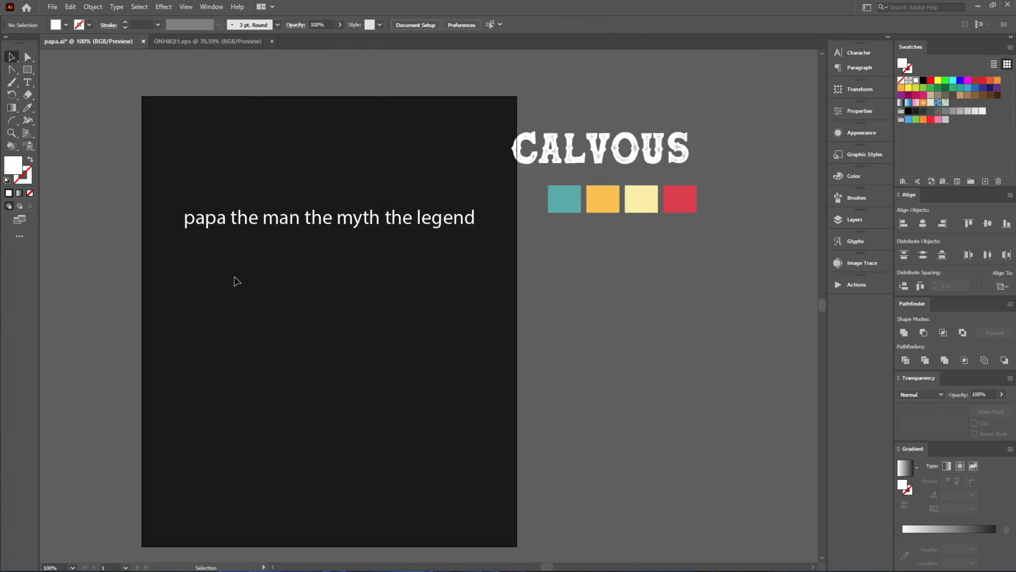
pyautogui.moveTo(619, 206); pyautogui.dragTo(321, 287)
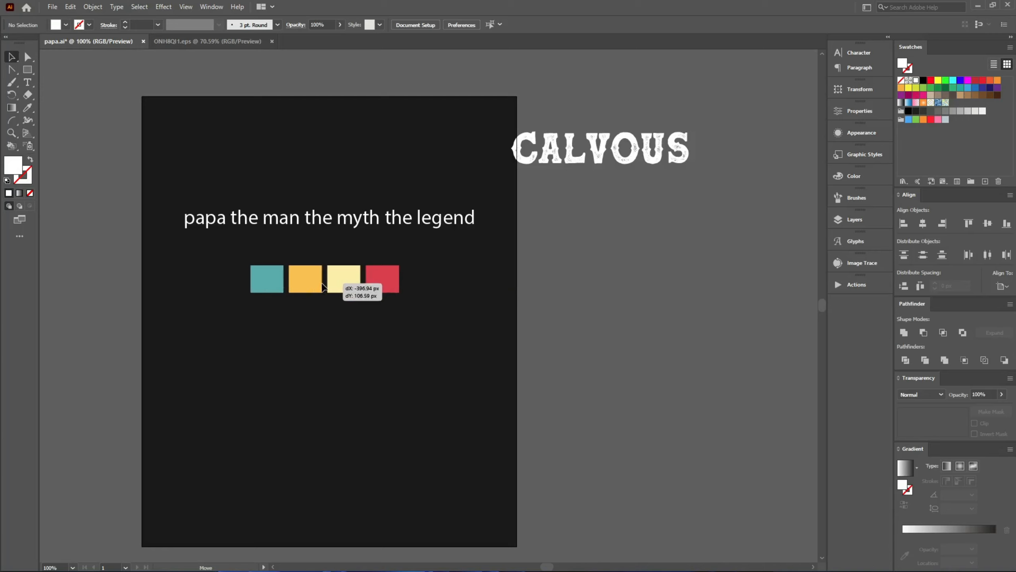
pyautogui.click(380, 359)
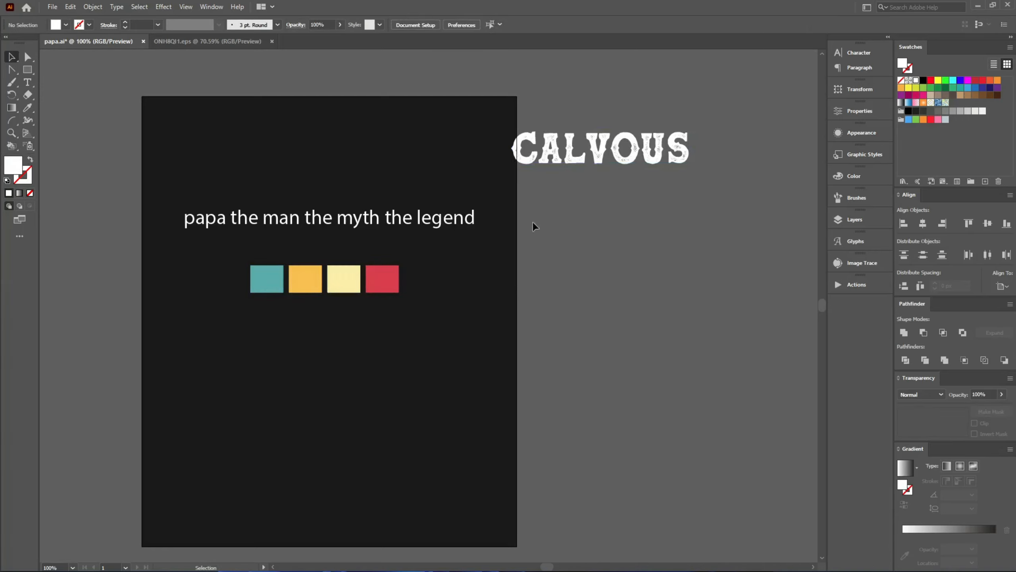
pyautogui.moveTo(610, 158); pyautogui.dragTo(314, 367)
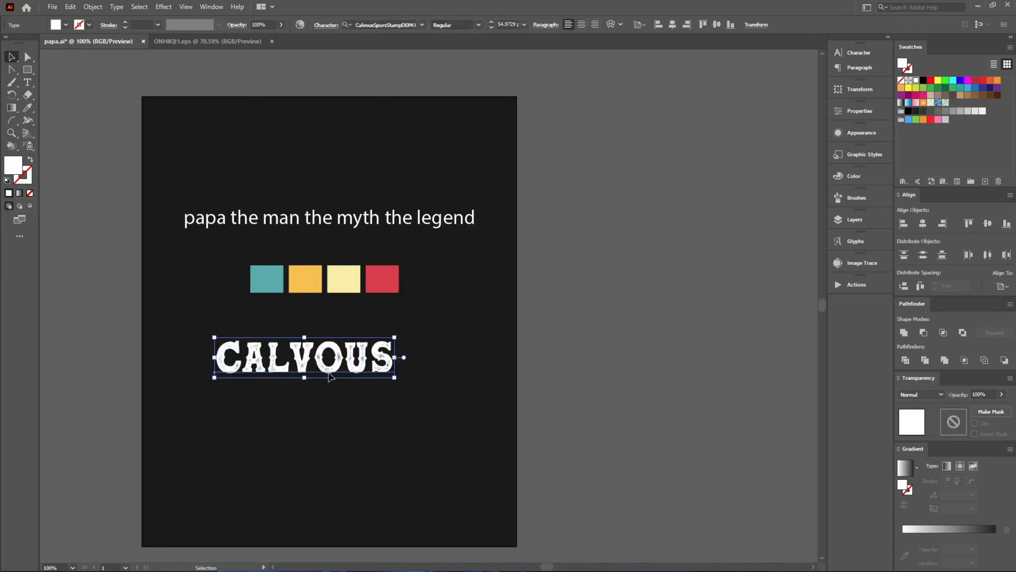
# Step: Move the colour swatches and CALVOUS sample together off the artboard to its right side
pyautogui.moveTo(115, 140); pyautogui.dragTo(413, 424)
pyautogui.moveTo(413, 425); pyautogui.dragTo(599, 210)
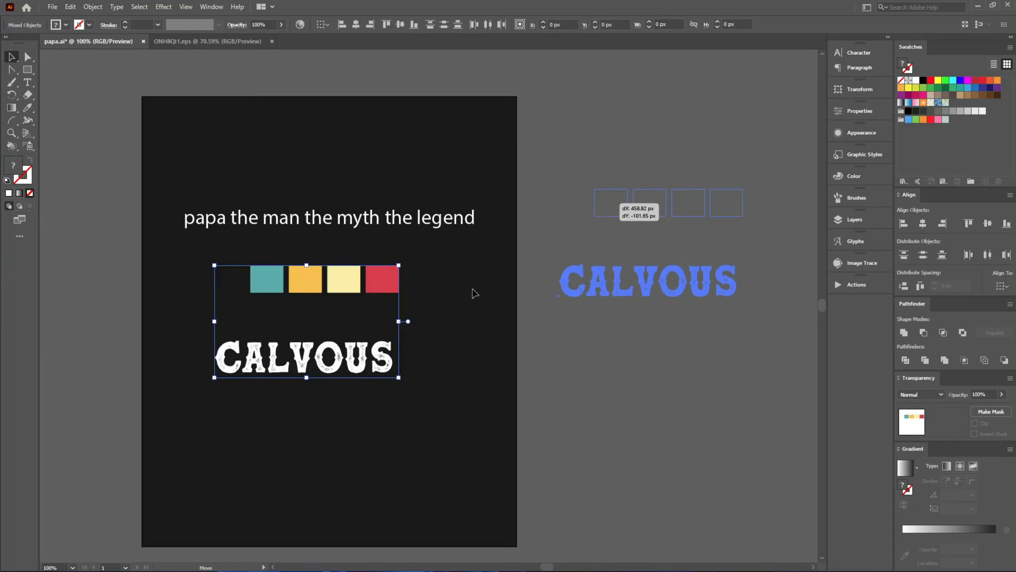
pyautogui.click(267, 266)
# Step: Break the slogan into four lines: papa, the man, the myth, the legend
pyautogui.press('t')
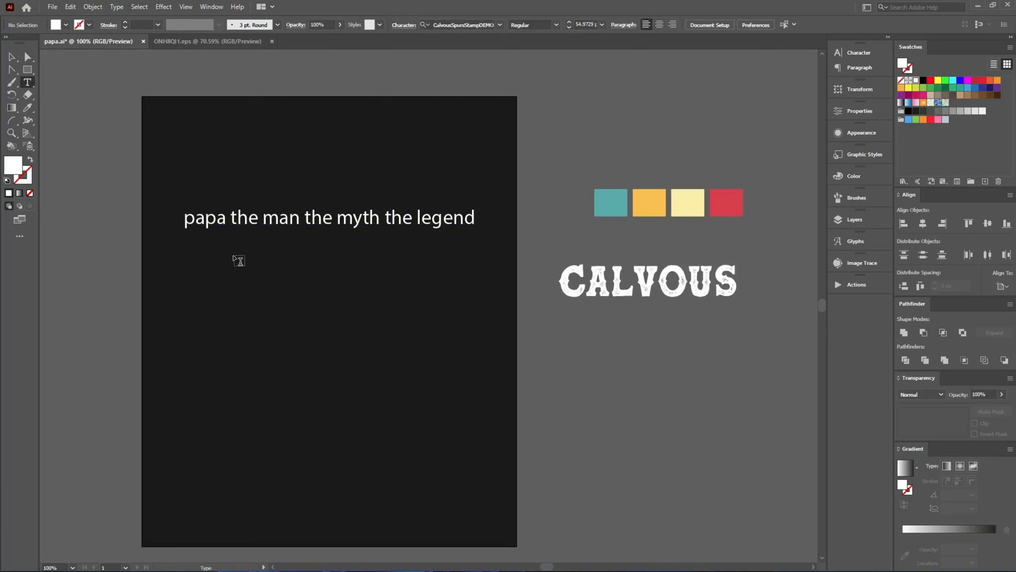
pyautogui.click(228, 219)
pyautogui.press('Return')
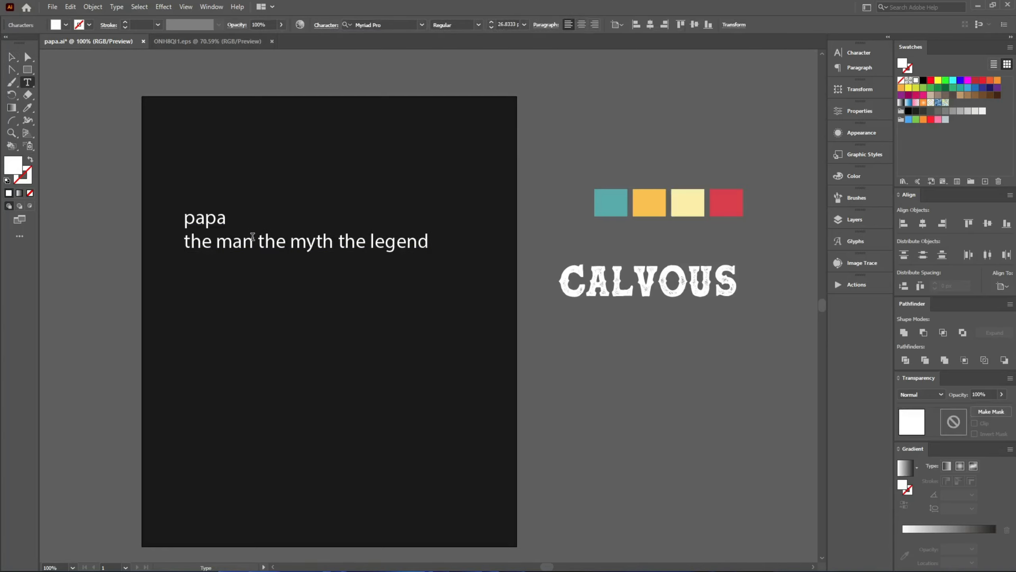
pyautogui.click(252, 236)
pyautogui.press('Return')
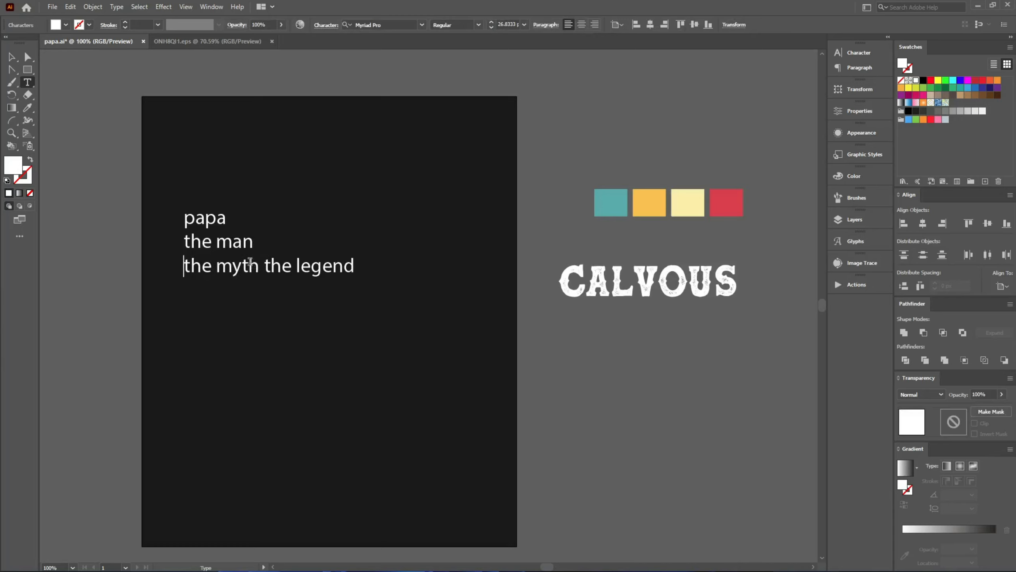
pyautogui.click(261, 269)
pyautogui.press('Return')
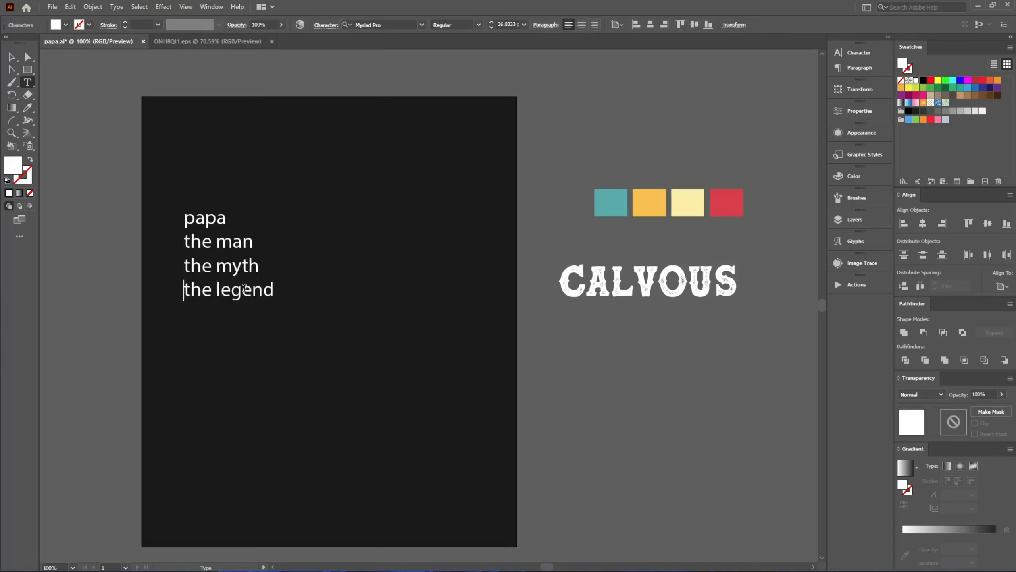
pyautogui.press('Escape')
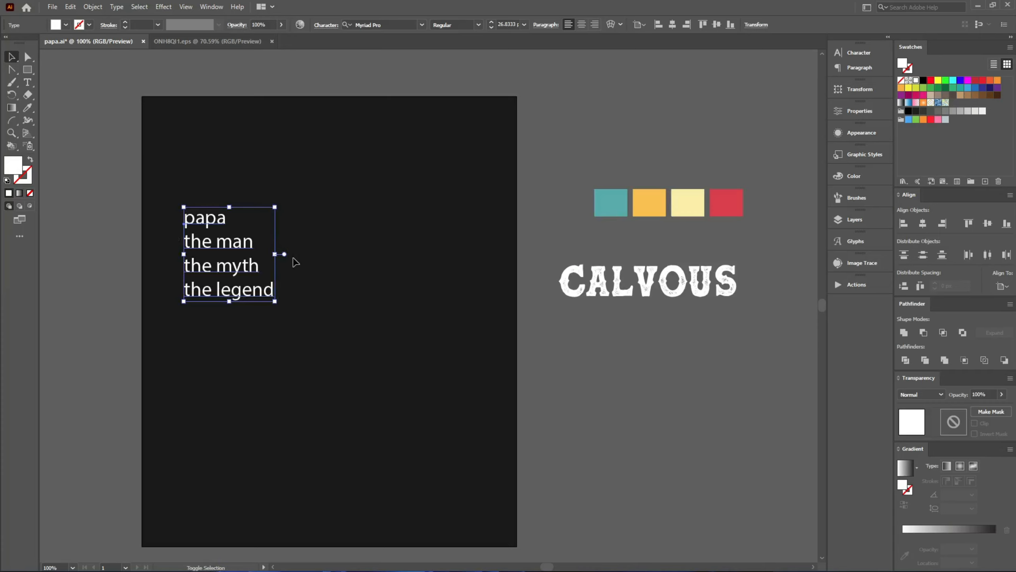
# Step: Copy the CALVOUS sample's text style onto the enlarged four-line slogan and shift the slogan toward the artboard's middle
pyautogui.moveTo(275, 255); pyautogui.dragTo(348, 254)
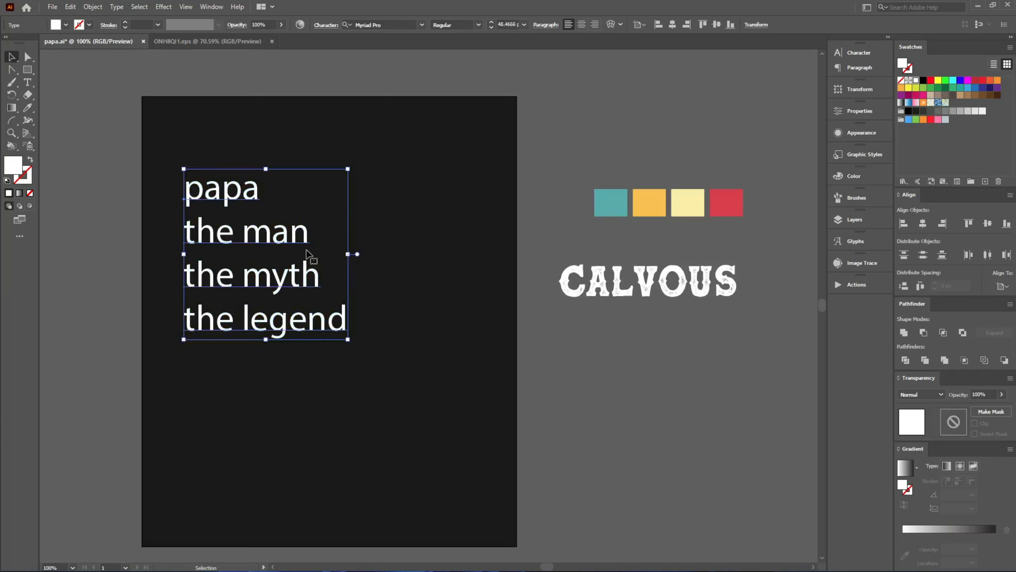
pyautogui.click(597, 268)
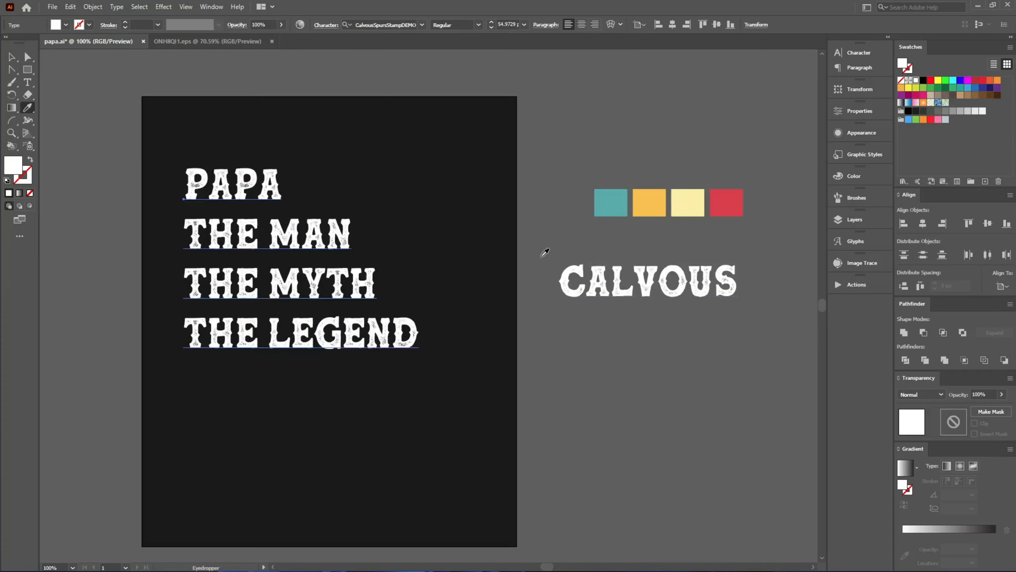
pyautogui.press('v')
pyautogui.moveTo(348, 263); pyautogui.dragTo(359, 288)
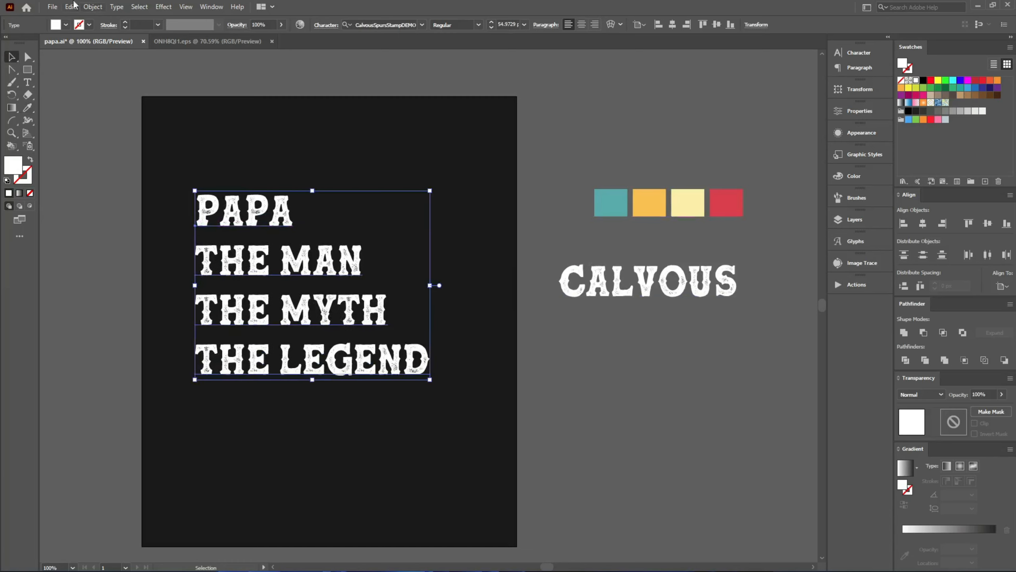
# Step: Split the slogan text block into separate lines with the divideTextFrame script
pyautogui.click(52, 6)
pyautogui.moveTo(168, 252)
pyautogui.click(240, 260)
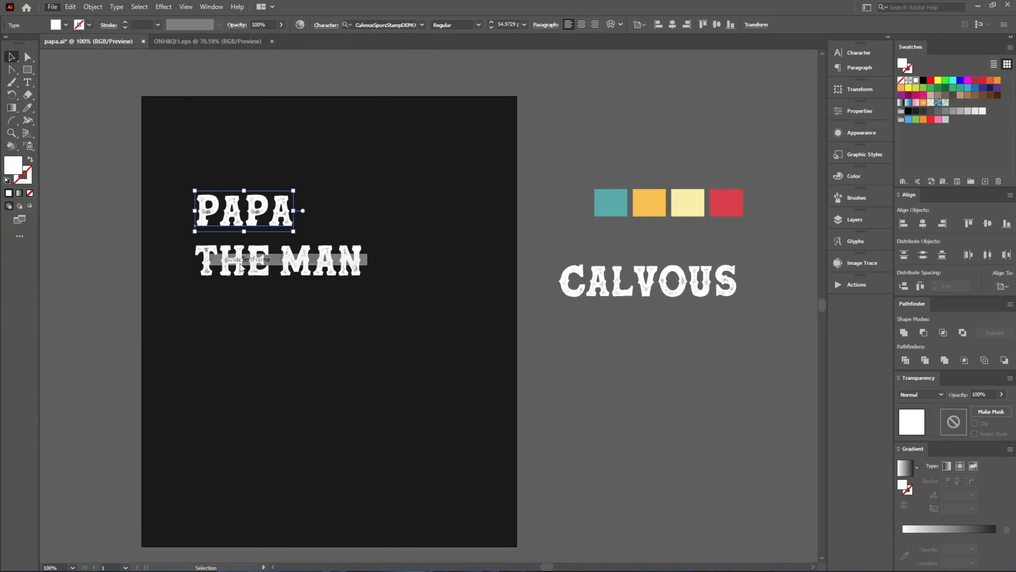
# Step: Duplicate all four slogan lines, keeping a spare set outside the artboard, and convert the other set to outlines
pyautogui.moveTo(352, 212); pyautogui.dragTo(154, 359)
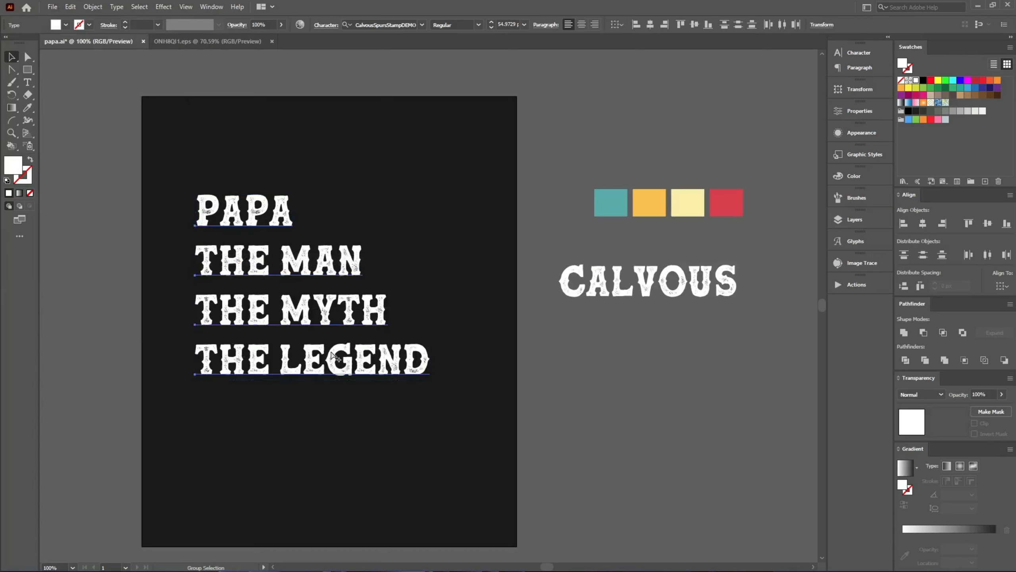
pyautogui.scroll(-1, 352, 354)
pyautogui.moveTo(350, 353); pyautogui.dragTo(199, 335)
pyautogui.rightClick(215, 342)
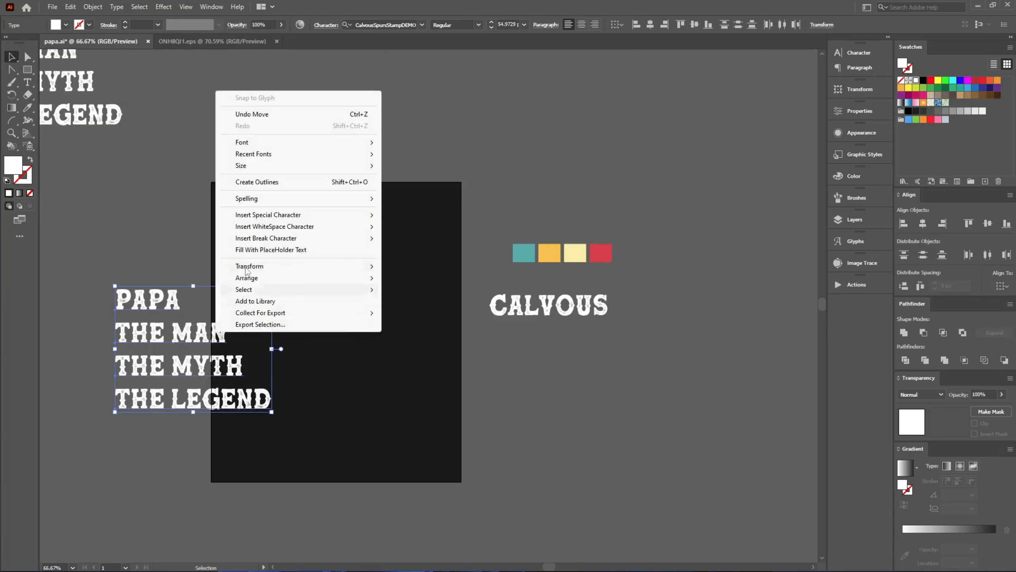
pyautogui.press('Escape')
pyautogui.click(293, 280)
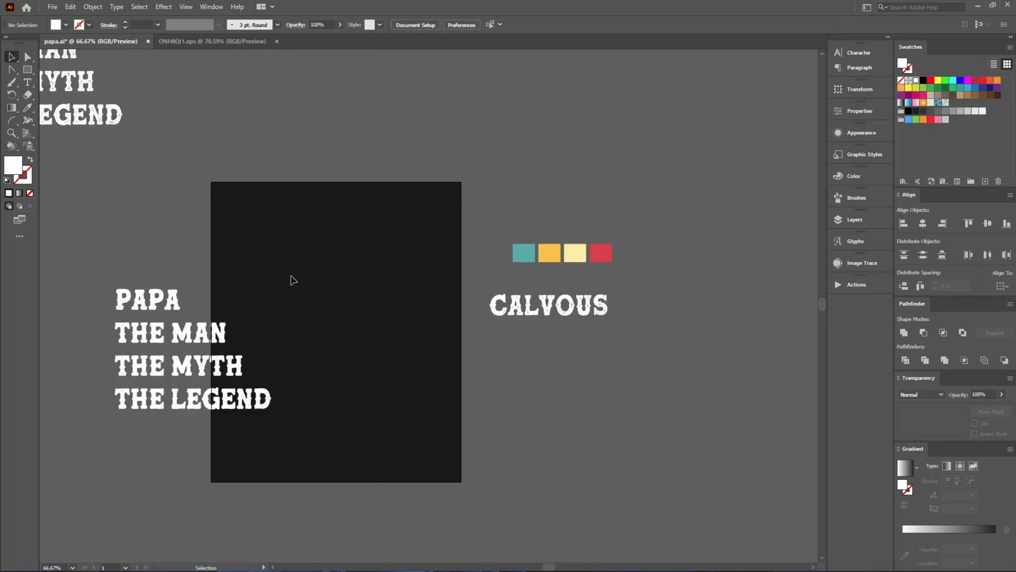
# Step: Center the outlined PAPA horizontally on the artboard and enlarge it to span most of the artboard's width
pyautogui.moveTo(197, 292); pyautogui.dragTo(387, 254)
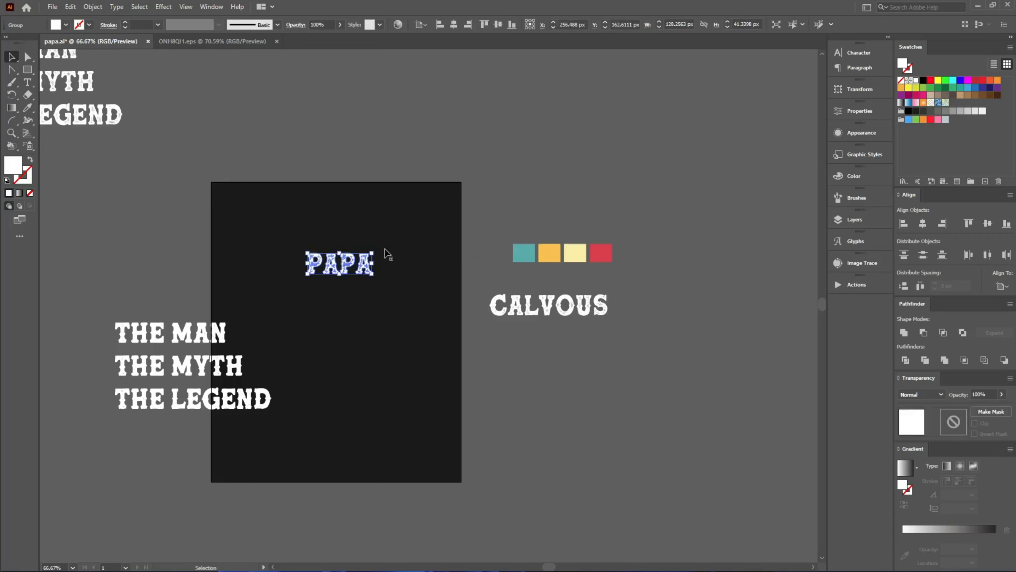
pyautogui.click(454, 26)
pyautogui.scroll(2, 386, 259)
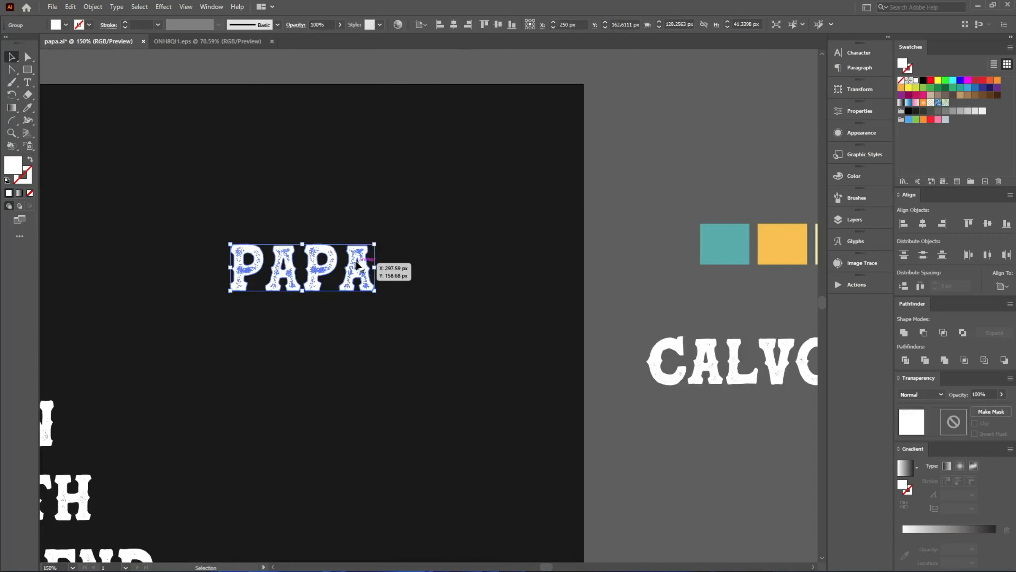
pyautogui.moveTo(374, 267); pyautogui.dragTo(536, 271)
pyautogui.scroll(-3, 460, 282)
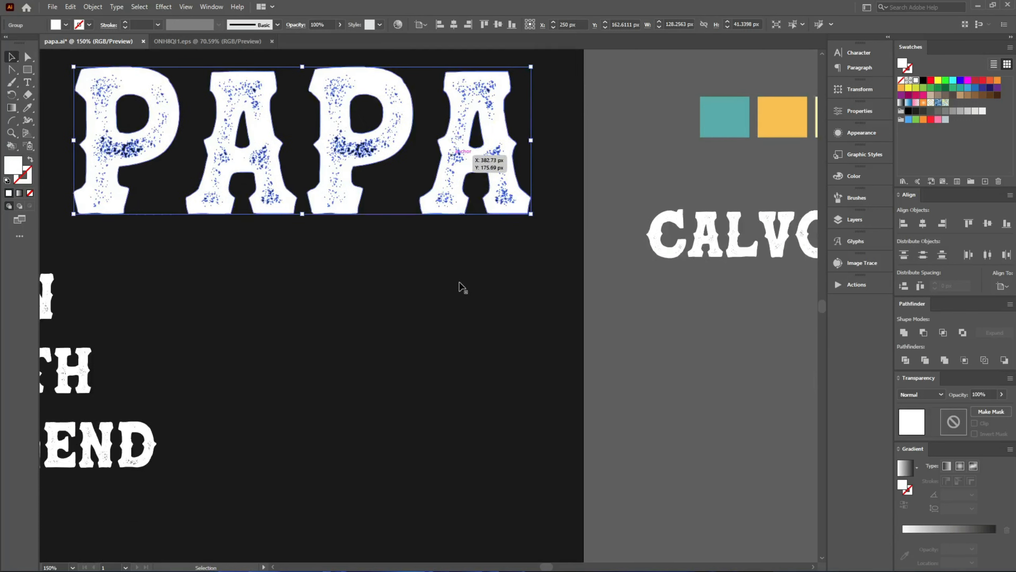
# Step: Clear the artboard by moving the three remaining outlined lines below the CALVOUS sample and PAPA off the artboard's left side
pyautogui.scroll(-2, 437, 342)
pyautogui.moveTo(262, 302); pyautogui.dragTo(617, 328)
pyautogui.scroll(2, 464, 227)
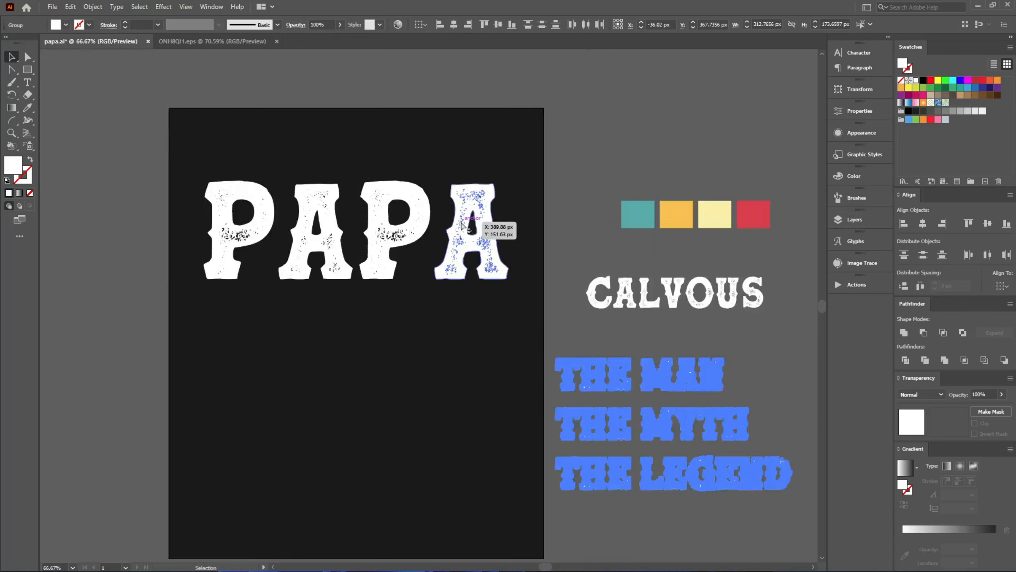
pyautogui.scroll(-3, 414, 258)
pyautogui.scroll(-2, 441, 269)
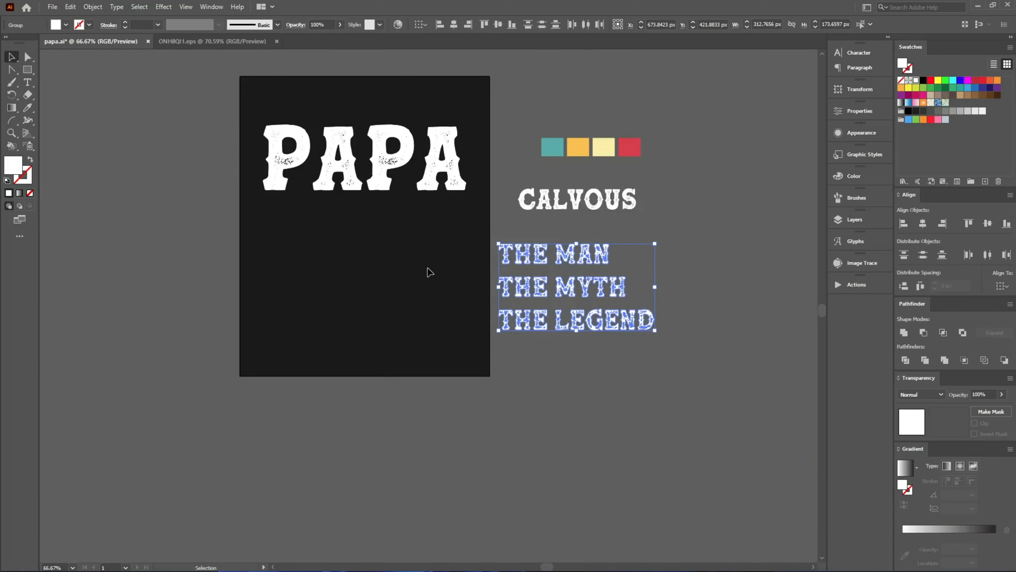
pyautogui.moveTo(408, 144); pyautogui.dragTo(194, 235)
pyautogui.click(373, 225)
# Step: Sketch a wide banner outline with an arched lower edge in the artboard's upper part using the Paintbrush
pyautogui.press('b')
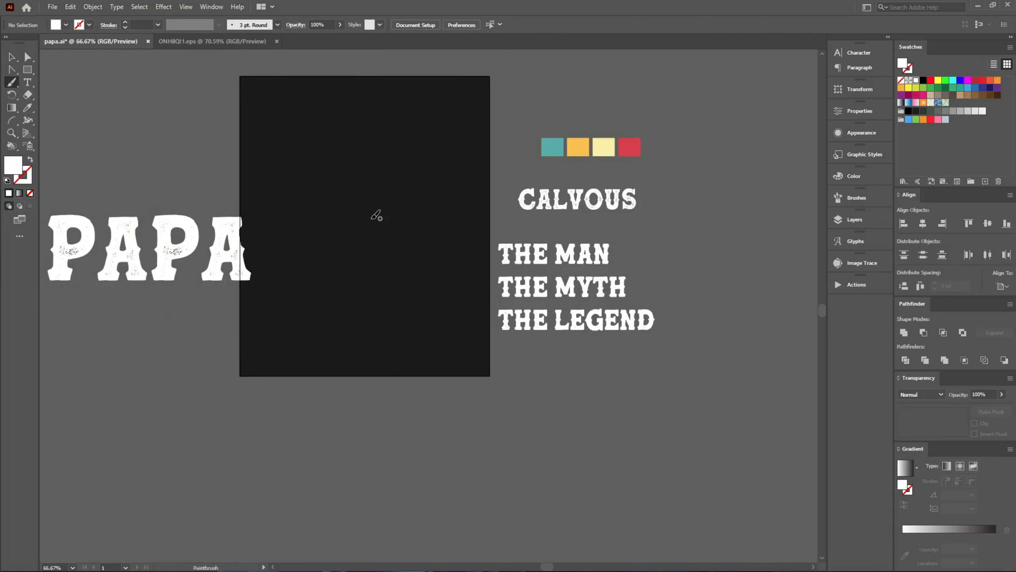
pyautogui.scroll(2, 316, 182)
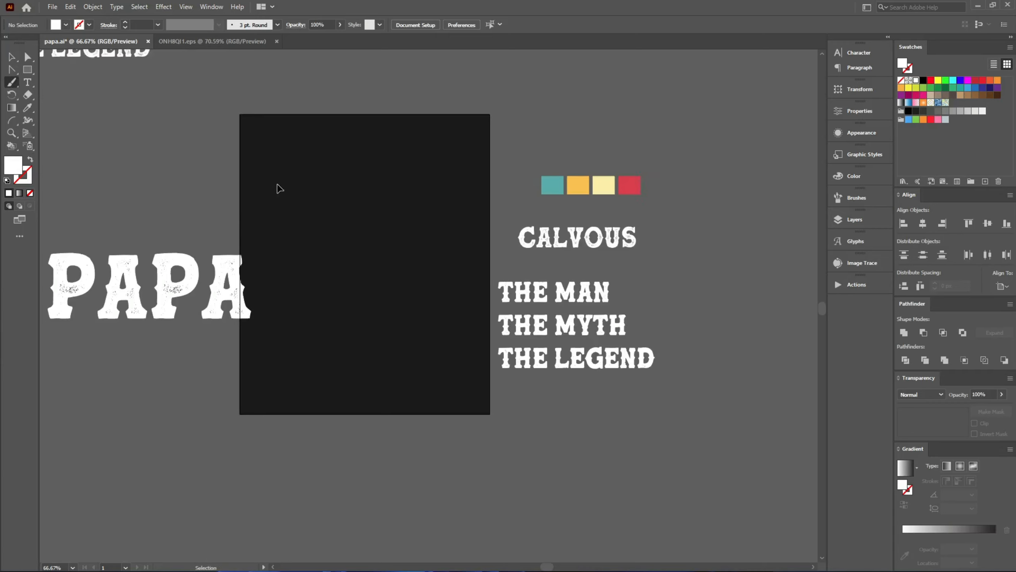
pyautogui.keyDown('alt'); pyautogui.scroll(2, 324, 195); pyautogui.keyUp('alt')
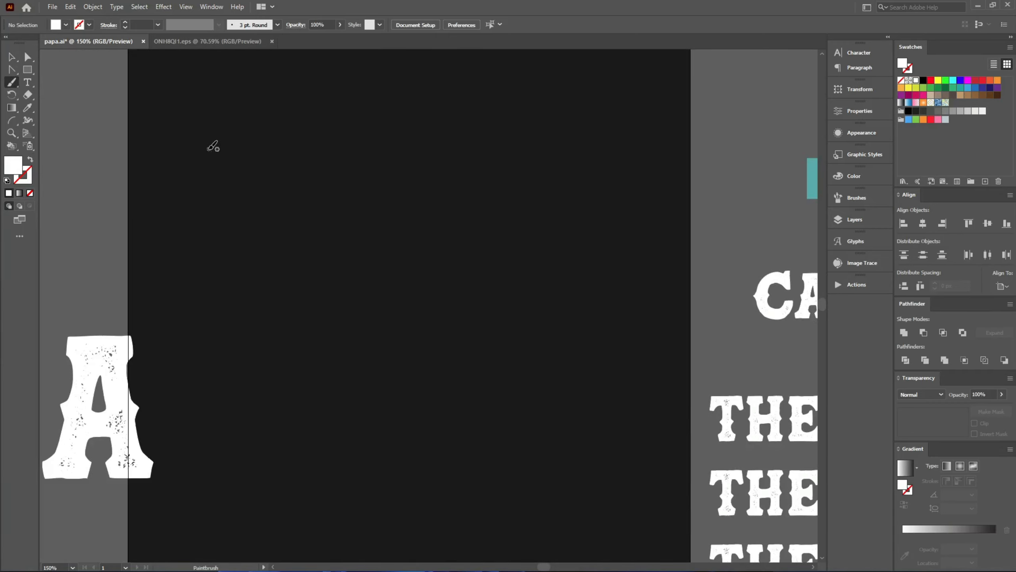
pyautogui.moveTo(206, 148)
pyautogui.mouseDown()
pyautogui.moveTo(575, 133)
pyautogui.moveTo(594, 236)
pyautogui.moveTo(500, 204)
pyautogui.moveTo(372, 200)
pyautogui.moveTo(288, 200)
pyautogui.moveTo(225, 229)
pyautogui.moveTo(214, 146)
pyautogui.mouseUp()
pyautogui.keyDown('alt'); pyautogui.scroll(-1, 517, 268); pyautogui.keyUp('alt')
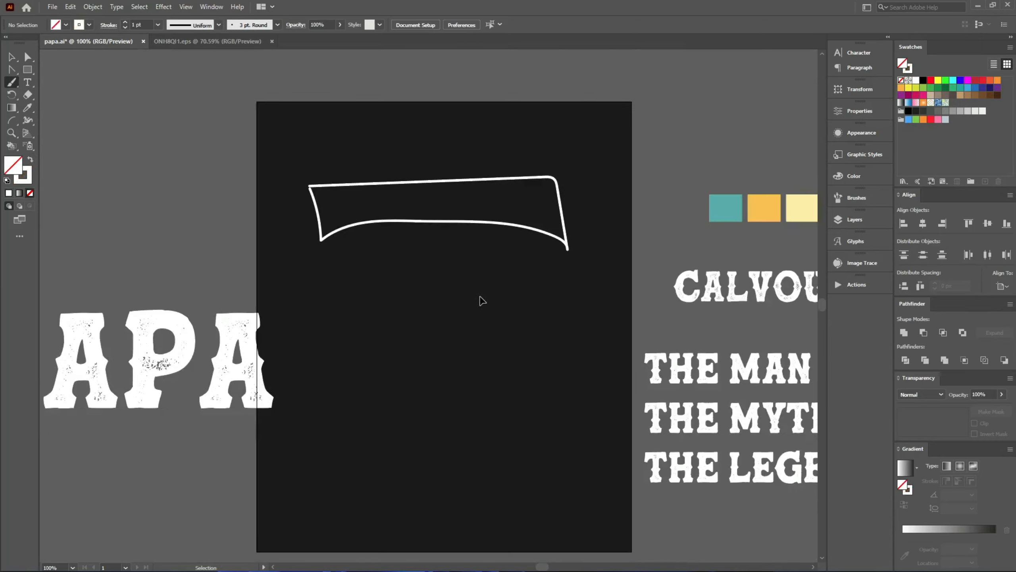
pyautogui.keyDown('alt'); pyautogui.scroll(1, 480, 300); pyautogui.keyUp('alt')
pyautogui.keyDown('alt'); pyautogui.scroll(-3, 400, 317); pyautogui.keyUp('alt')
pyautogui.keyDown('alt'); pyautogui.scroll(3, 561, 276); pyautogui.keyUp('alt')
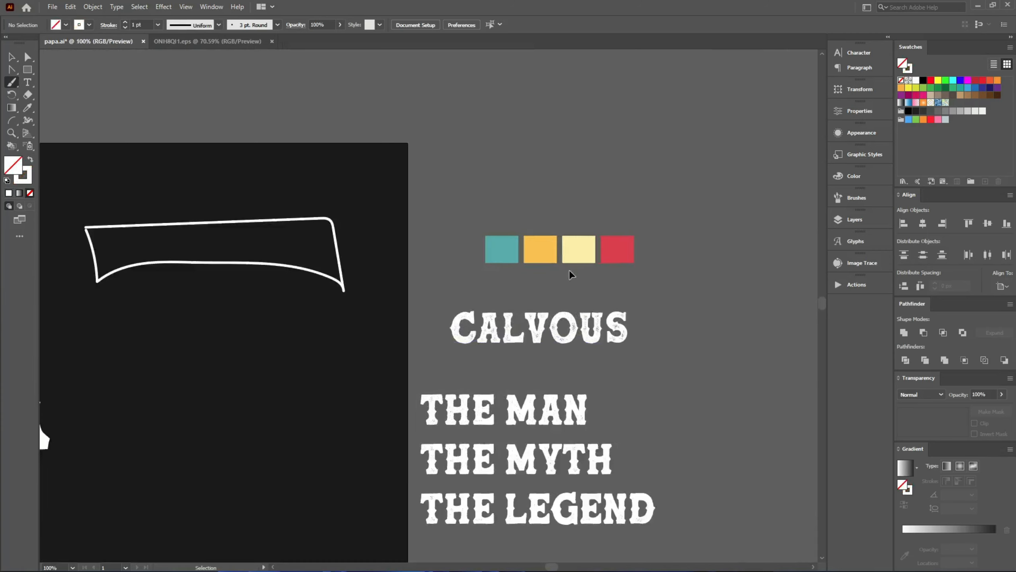
pyautogui.moveTo(420, 222)
pyautogui.mouseDown()
pyautogui.moveTo(804, 272)
pyautogui.moveTo(438, 240)
pyautogui.mouseUp()
pyautogui.hotkey('ctrl', 'z')
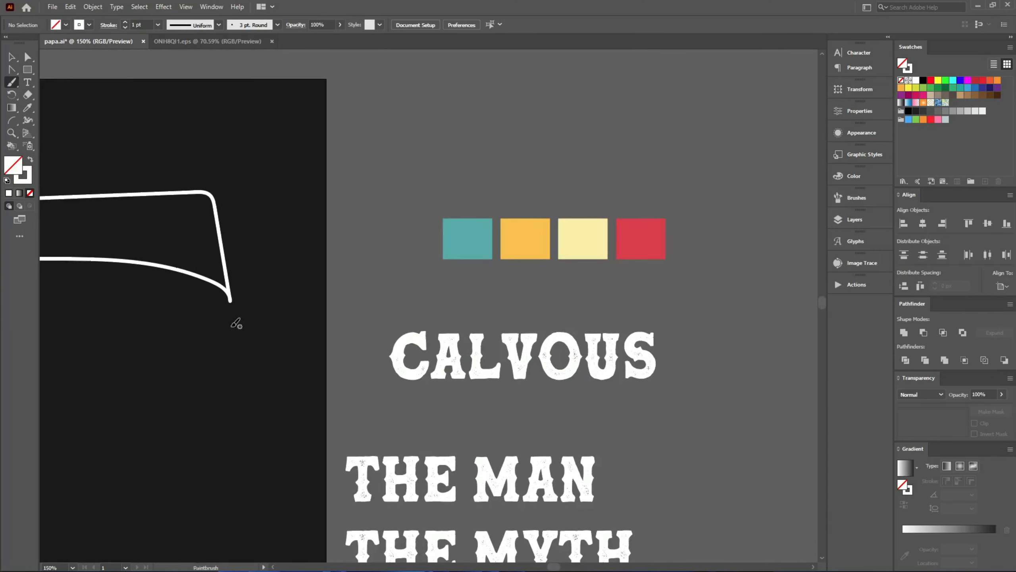
# Step: Sketch a curved guideline beneath the banner and four tall slanted boxes extending down from it
pyautogui.moveTo(235, 324)
pyautogui.mouseDown()
pyautogui.moveTo(460, 287)
pyautogui.moveTo(333, 282)
pyautogui.mouseUp()
pyautogui.moveTo(206, 295); pyautogui.dragTo(478, 199)
pyautogui.moveTo(216, 241)
pyautogui.mouseDown()
pyautogui.moveTo(228, 358)
pyautogui.moveTo(306, 365)
pyautogui.moveTo(249, 180)
pyautogui.moveTo(205, 174)
pyautogui.mouseUp()
pyautogui.moveTo(298, 182)
pyautogui.mouseDown()
pyautogui.moveTo(333, 341)
pyautogui.moveTo(367, 341)
pyautogui.moveTo(381, 287)
pyautogui.moveTo(346, 199)
pyautogui.moveTo(300, 176)
pyautogui.mouseUp()
pyautogui.moveTo(409, 190)
pyautogui.mouseDown()
pyautogui.moveTo(484, 245)
pyautogui.moveTo(381, 185)
pyautogui.mouseUp()
pyautogui.moveTo(501, 189)
pyautogui.mouseDown()
pyautogui.moveTo(568, 296)
pyautogui.moveTo(548, 193)
pyautogui.moveTo(485, 187)
pyautogui.moveTo(591, 184)
pyautogui.mouseUp()
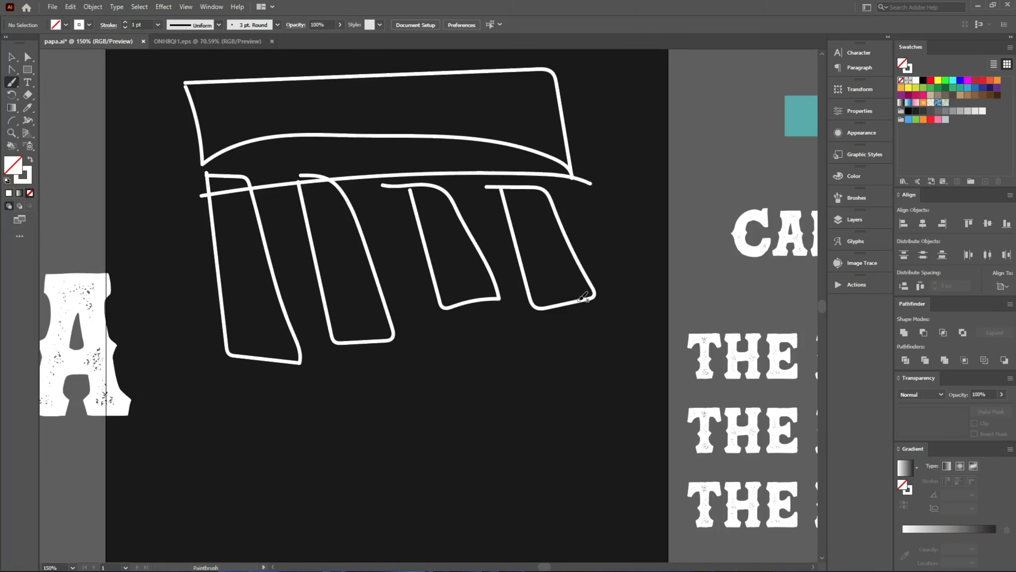
# Step: Sketch three roughly horizontal lines stacked beneath the four slanted boxes, making the lowest one the longest
pyautogui.scroll(-2, 351, 295)
pyautogui.scroll(1, 532, 369)
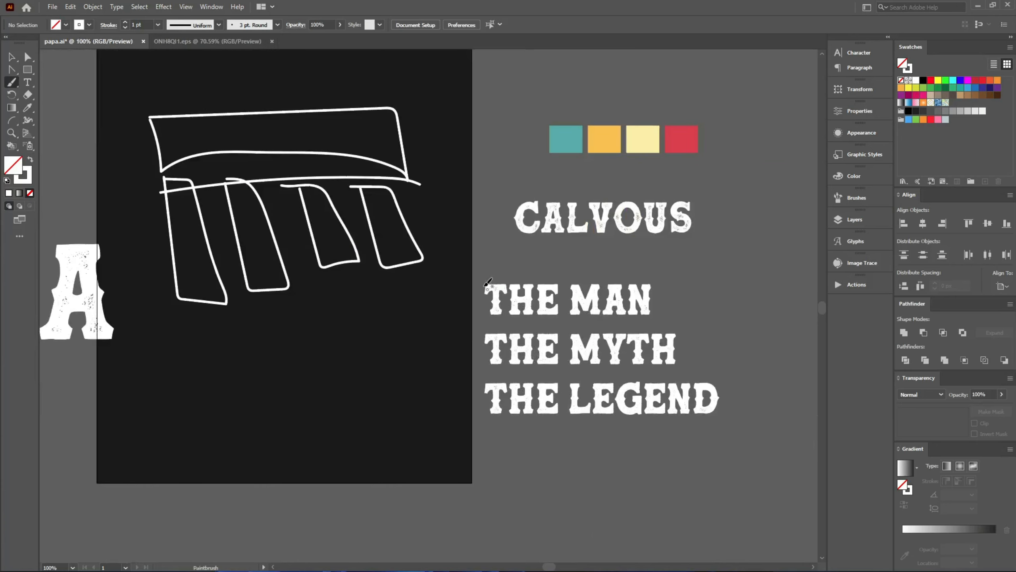
pyautogui.scroll(1, 243, 347)
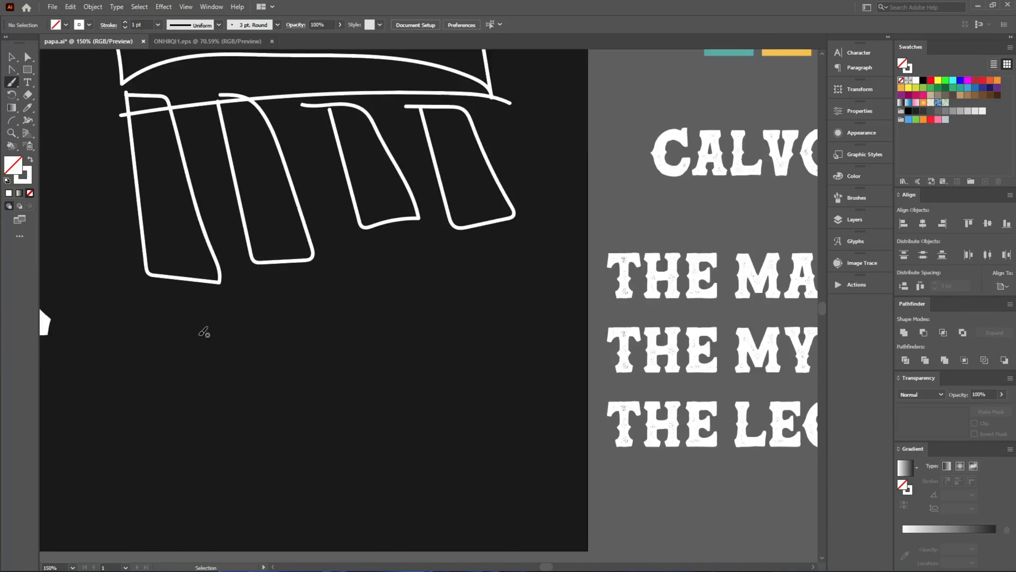
pyautogui.moveTo(154, 301); pyautogui.dragTo(435, 296)
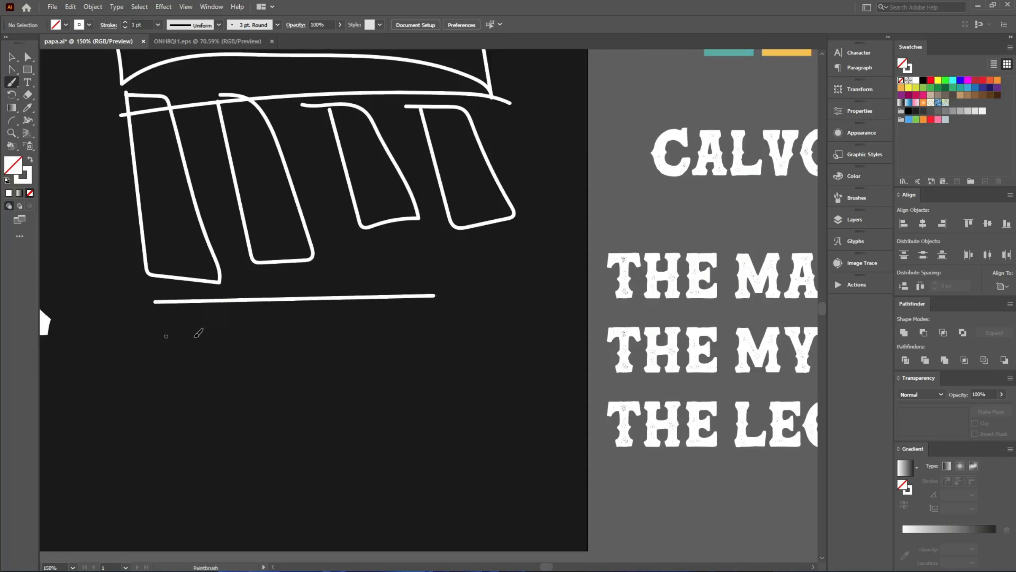
pyautogui.moveTo(166, 337); pyautogui.dragTo(425, 330)
pyautogui.moveTo(487, 373); pyautogui.dragTo(546, 366)
pyautogui.hotkey('ctrl', '-')
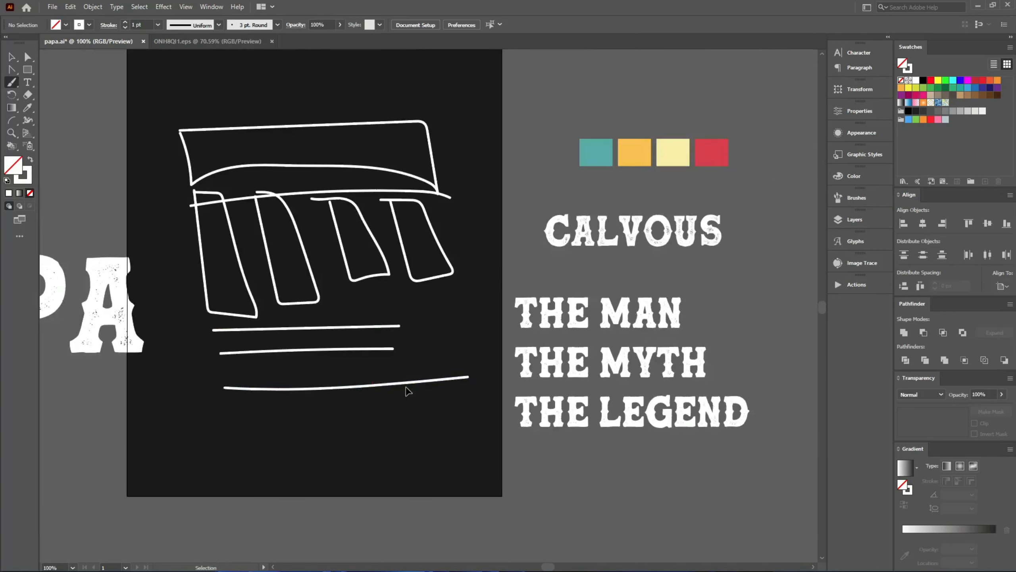
pyautogui.hotkey('ctrl', '+')
pyautogui.moveTo(464, 264)
pyautogui.mouseDown()
pyautogui.moveTo(407, 297)
pyautogui.moveTo(476, 265)
pyautogui.moveTo(401, 254)
pyautogui.mouseUp()
pyautogui.hotkey('ctrl', 'z')
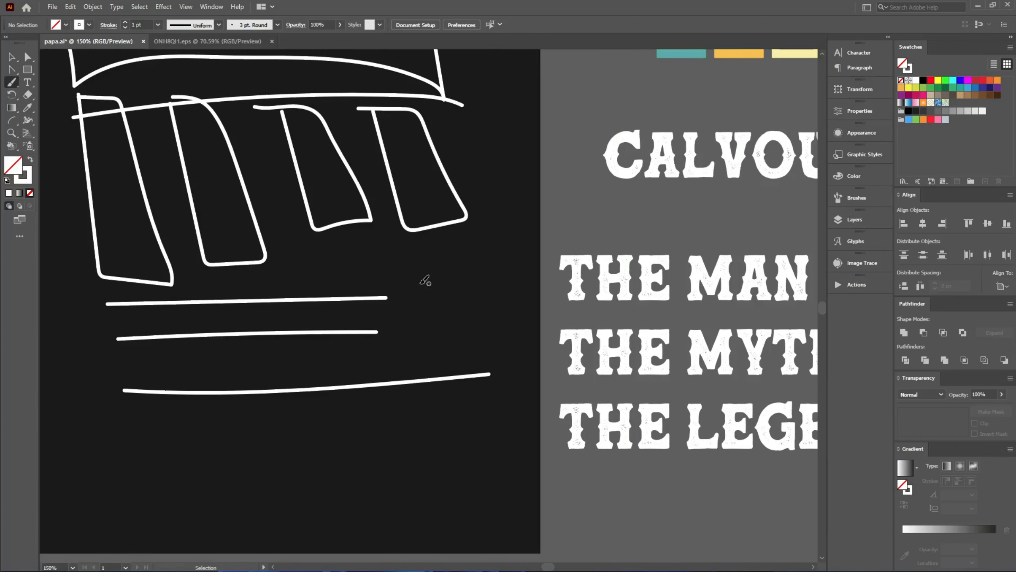
# Step: Sketch two small boxes stacked beside the ends of the upper two horizontal lines with the Paintbrush
pyautogui.hotkey('ctrl', '+')
pyautogui.moveTo(398, 270)
pyautogui.mouseDown()
pyautogui.moveTo(528, 308)
pyautogui.moveTo(496, 244)
pyautogui.moveTo(377, 260)
pyautogui.mouseUp()
pyautogui.moveTo(396, 331)
pyautogui.mouseDown()
pyautogui.moveTo(398, 380)
pyautogui.moveTo(539, 361)
pyautogui.moveTo(535, 348)
pyautogui.moveTo(389, 332)
pyautogui.mouseUp()
pyautogui.hotkey('ctrl', '-')
pyautogui.hotkey('ctrl', '-')
pyautogui.hotkey('ctrl', '-')
pyautogui.press('v')
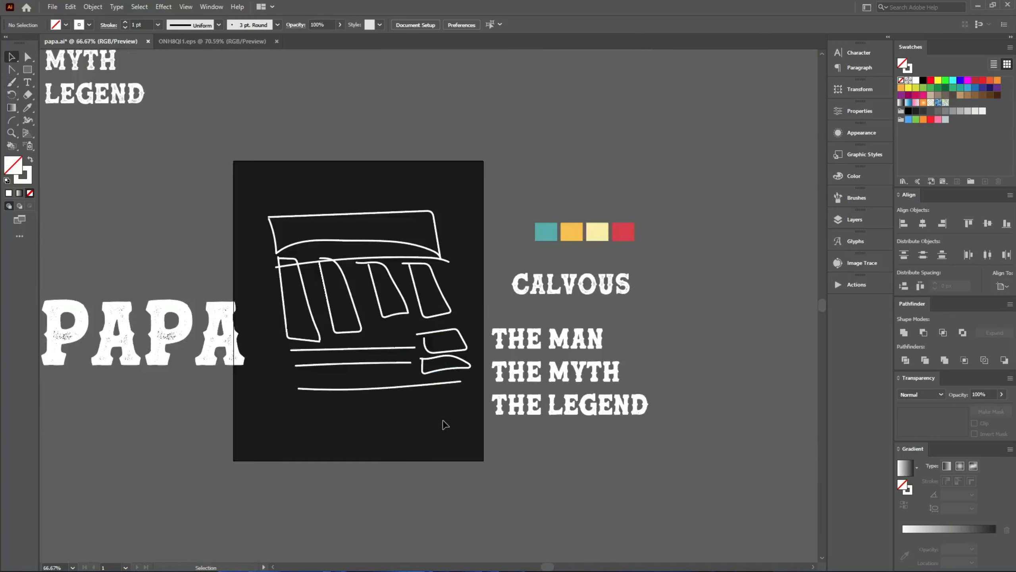
# Step: Move the whole layout sketch off the artboard into the empty area below the PAPA lettering
pyautogui.click(298, 226)
pyautogui.hotkey('ctrl', '-')
pyautogui.hotkey('ctrl', '-')
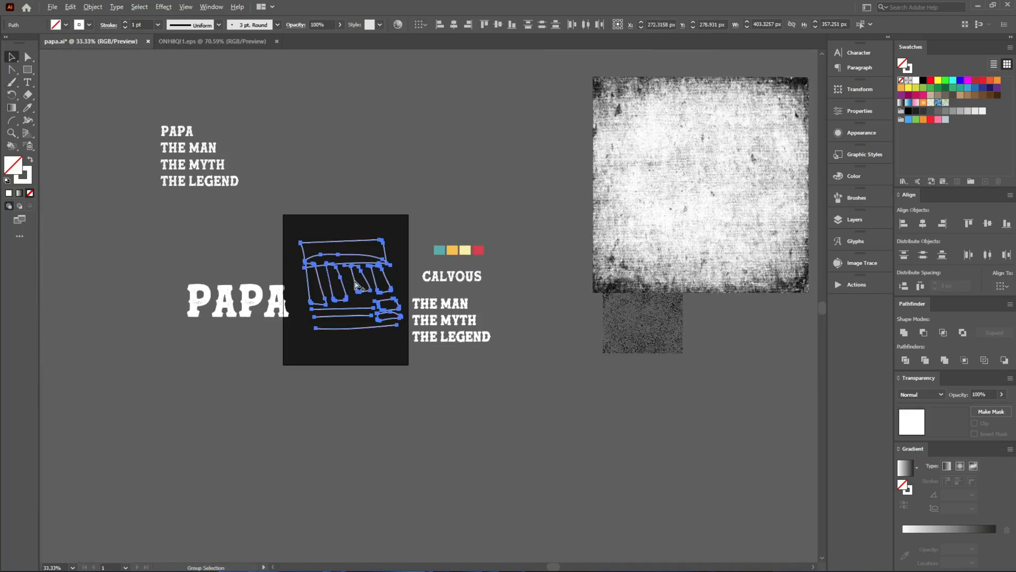
pyautogui.moveTo(314, 253)
pyautogui.mouseDown()
pyautogui.moveTo(191, 364)
pyautogui.moveTo(148, 372)
pyautogui.mouseUp()
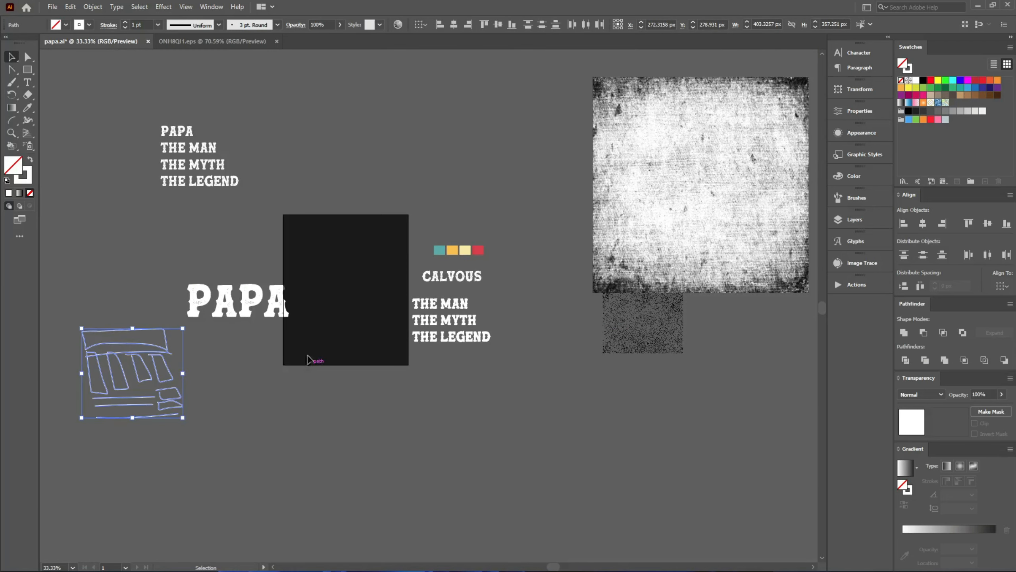
# Step: Move the large PAPA lettering onto the artboard's upper part and center it horizontally
pyautogui.moveTo(256, 302); pyautogui.dragTo(358, 247)
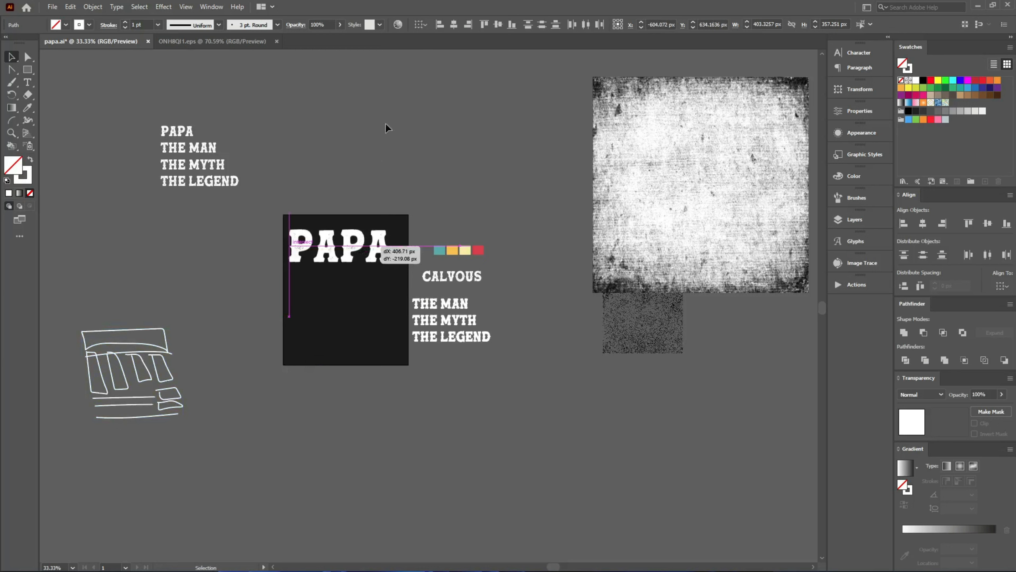
pyautogui.click(450, 26)
pyautogui.scroll(3, 374, 267)
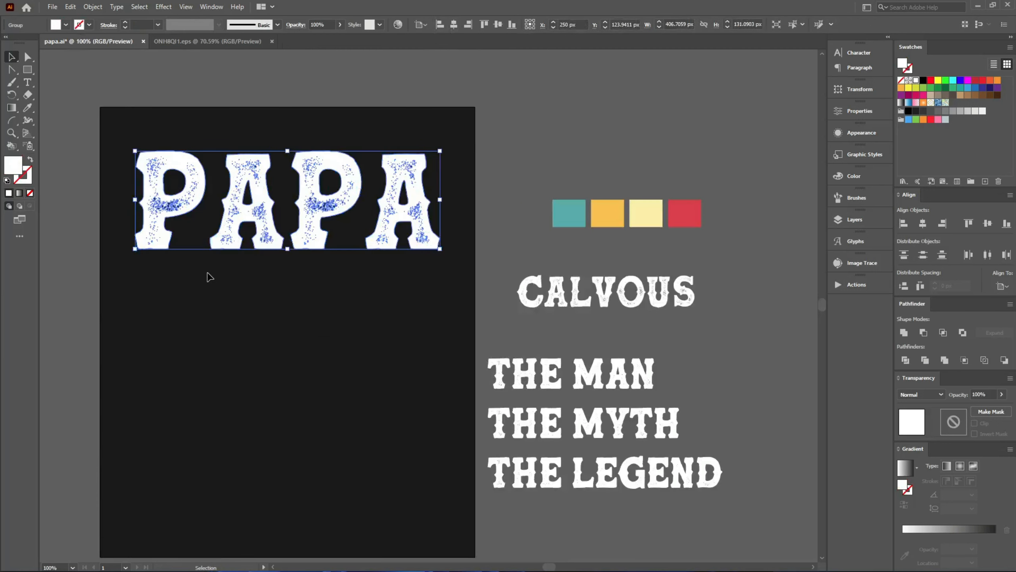
# Step: Show the rulers and place a vertical guide along the left edge of the PAPA lettering
pyautogui.hotkey('ctrl', 'r')
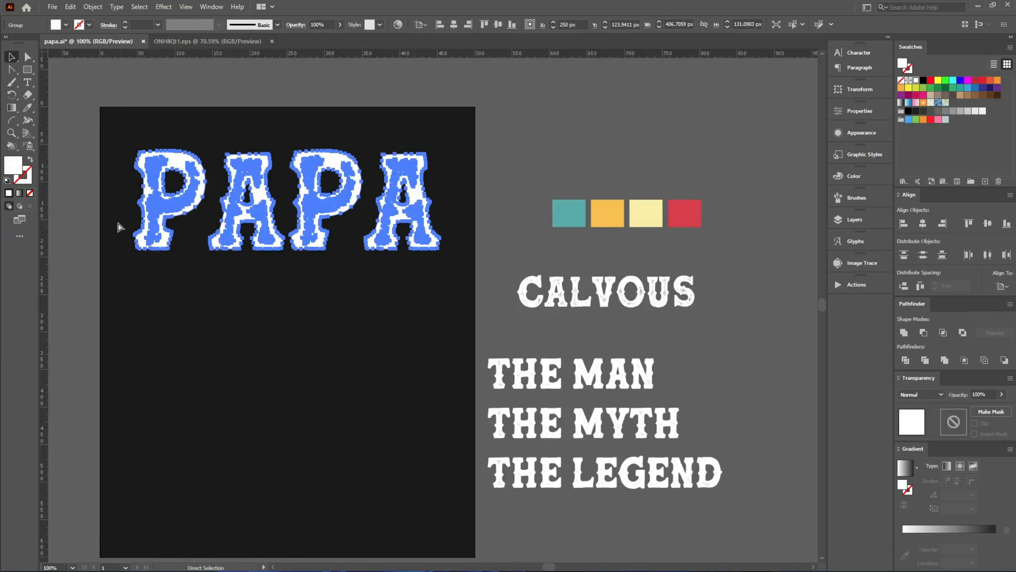
pyautogui.click(68, 216)
pyautogui.moveTo(72, 229); pyautogui.dragTo(113, 227)
pyautogui.click(157, 237)
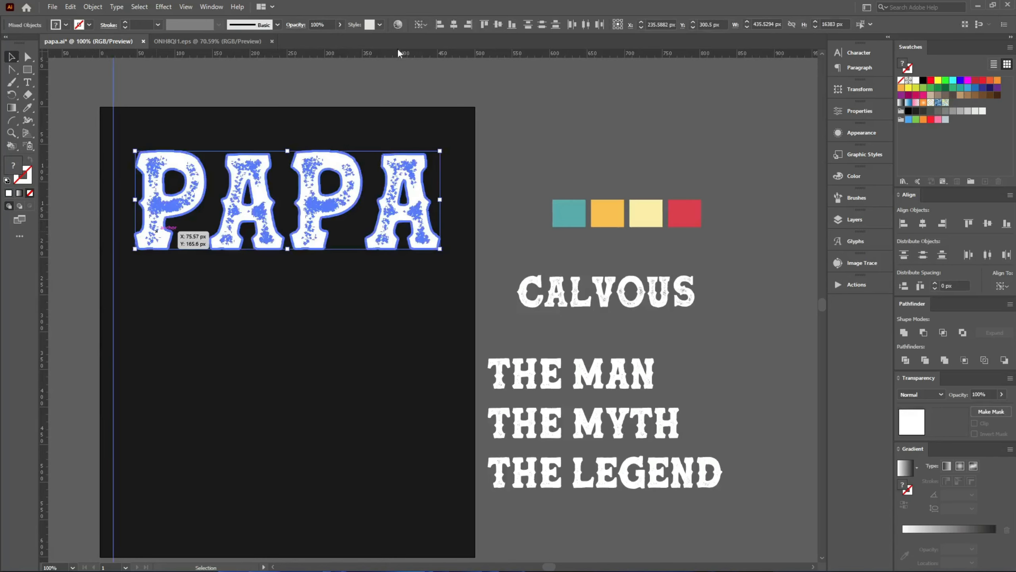
pyautogui.click(77, 286)
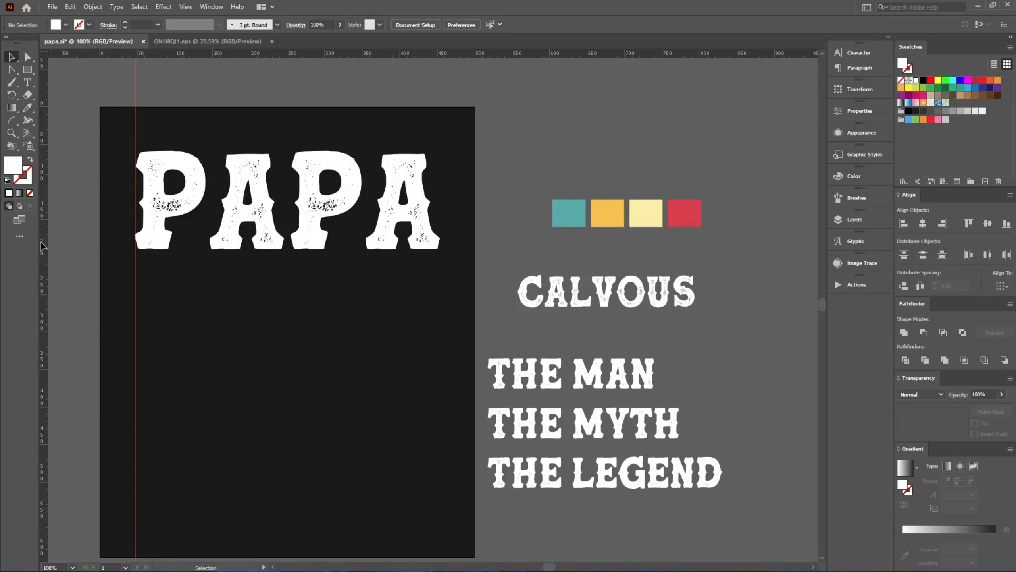
# Step: Place a second vertical guide along the right edge of the PAPA lettering
pyautogui.moveTo(42, 245); pyautogui.dragTo(444, 254)
pyautogui.click(416, 214)
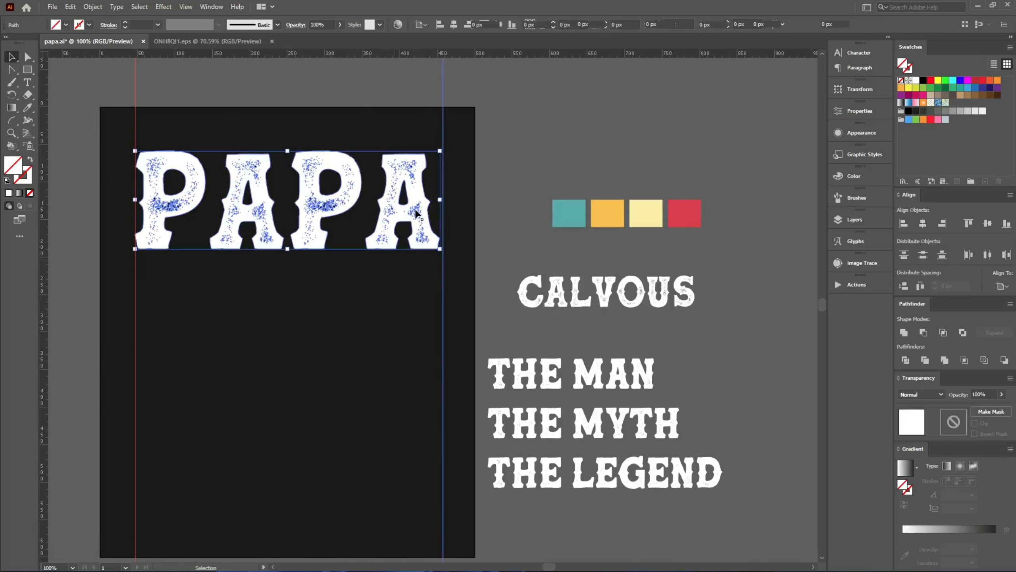
pyautogui.click(337, 331)
pyautogui.click(168, 220)
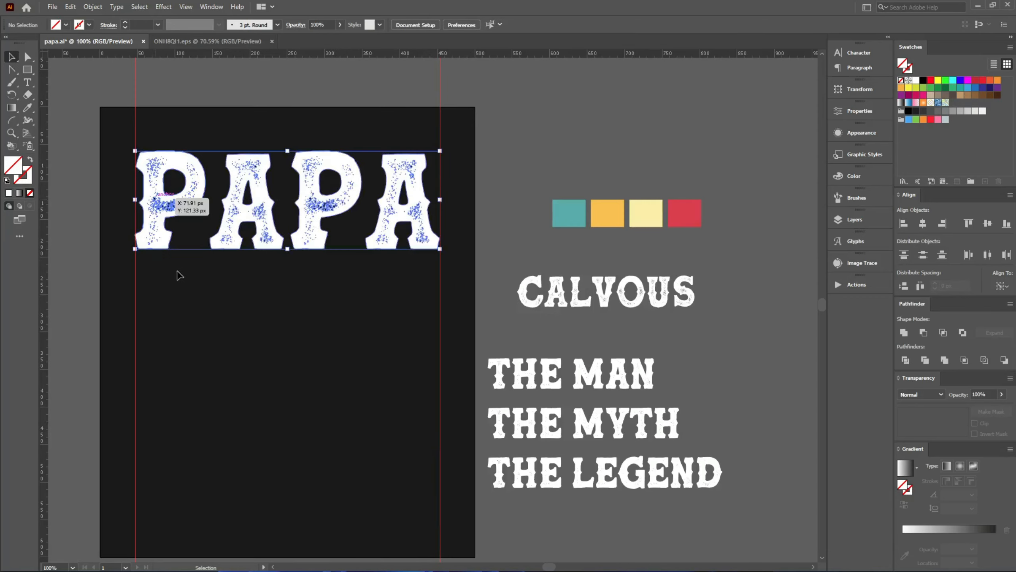
pyautogui.click(172, 306)
pyautogui.press('b')
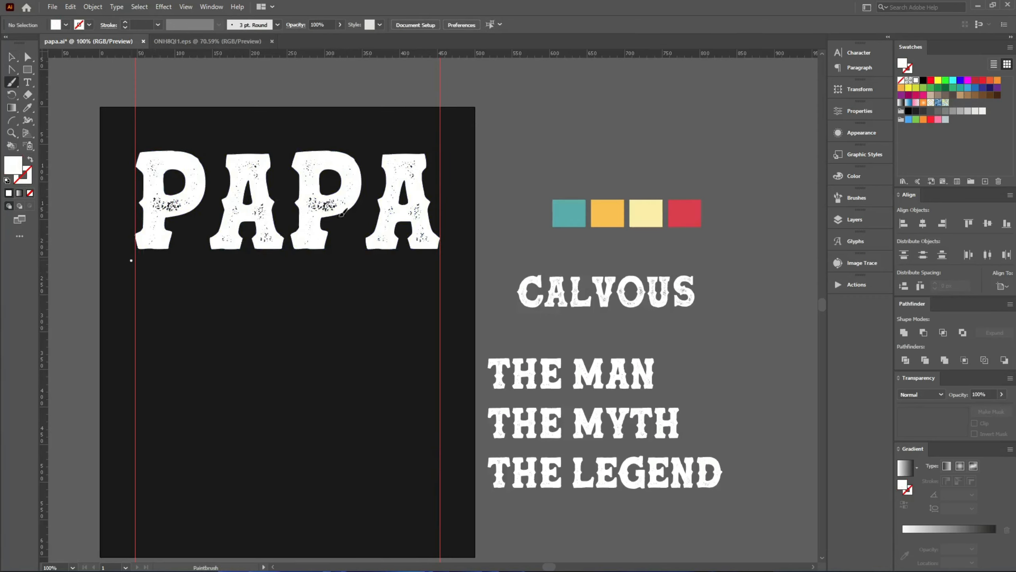
pyautogui.moveTo(342, 212); pyautogui.dragTo(452, 268)
pyautogui.hotkey('ctrl', 'z')
pyautogui.press('v')
# Step: Start a Warp effect on the PAPA lettering and choose the Arc Lower style
pyautogui.click(316, 219)
pyautogui.click(152, 7)
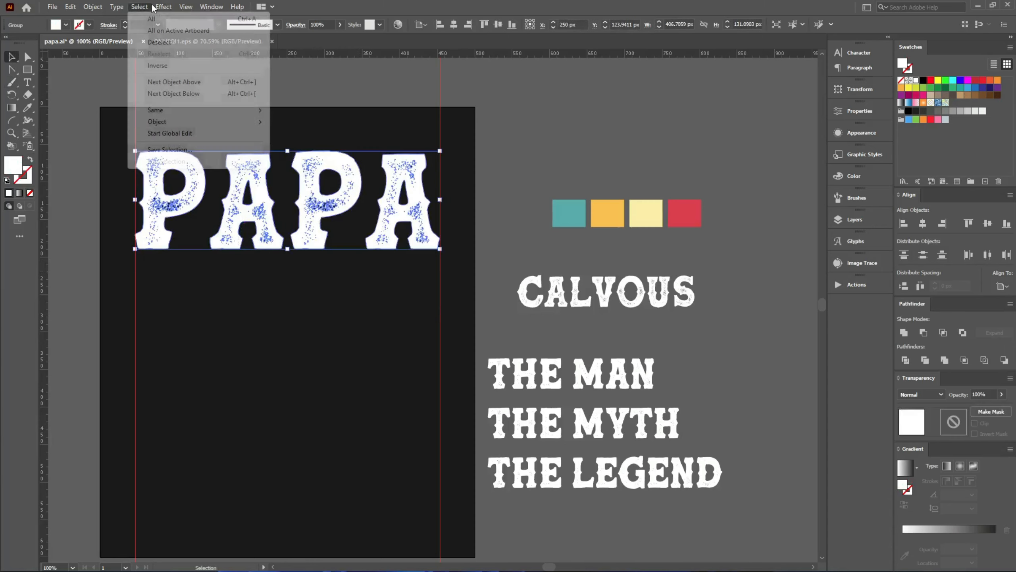
pyautogui.moveTo(160, 7)
pyautogui.moveTo(258, 147)
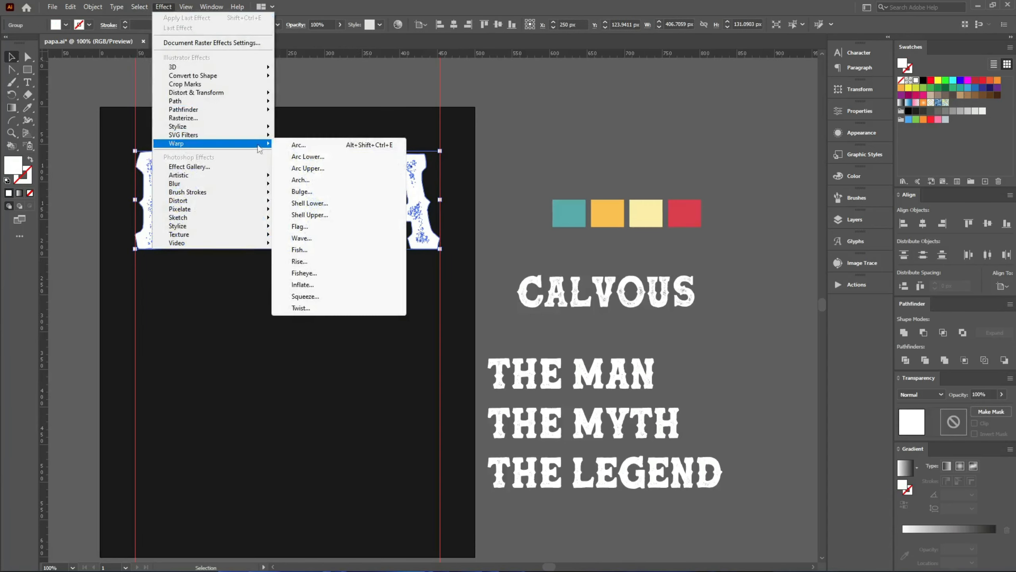
pyautogui.click(301, 146)
pyautogui.click(416, 378)
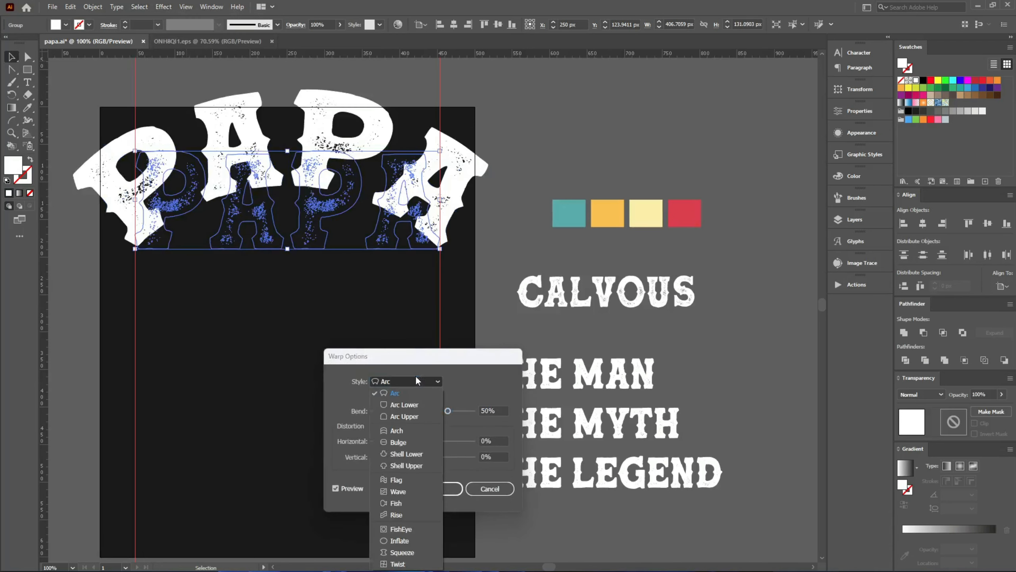
pyautogui.click(404, 402)
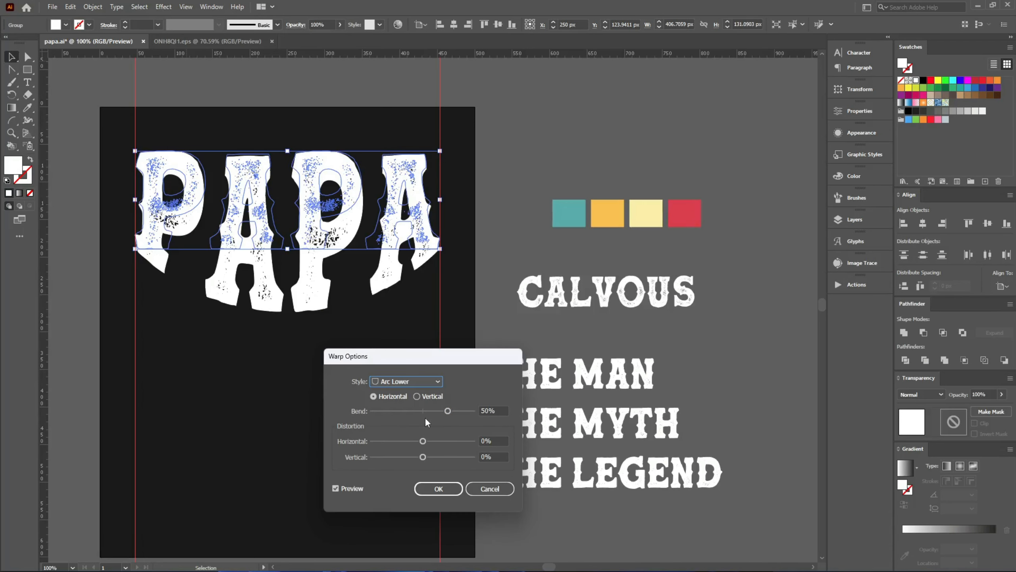
# Step: Set the horizontal bend of PAPA's Arc Lower warp to -22% and apply it
pyautogui.moveTo(428, 412); pyautogui.dragTo(416, 411)
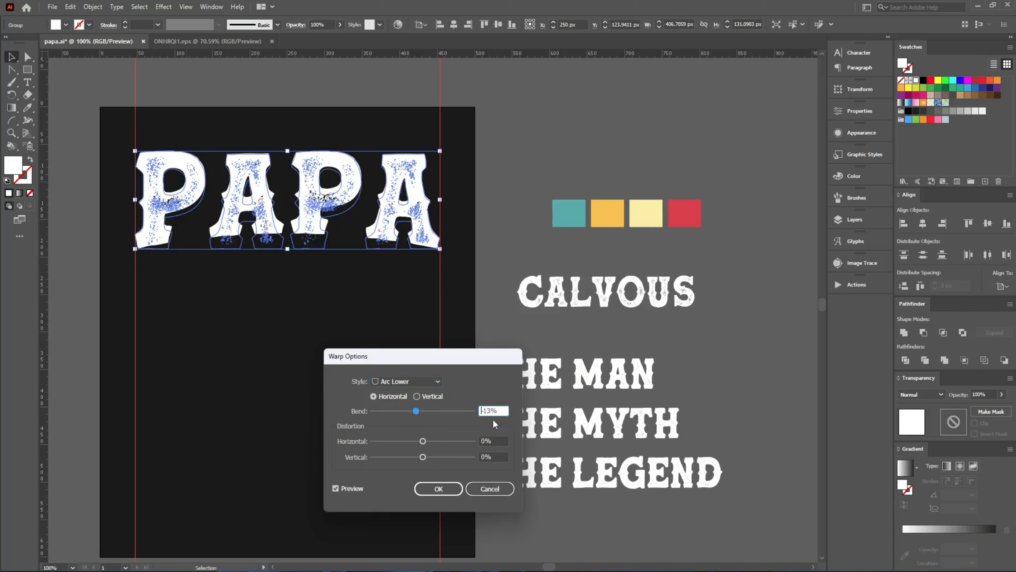
pyautogui.press('Down')
pyautogui.press('Down')
pyautogui.press('Down')
pyautogui.press('Down')
pyautogui.press('Down')
pyautogui.press('Down')
pyautogui.press('Down')
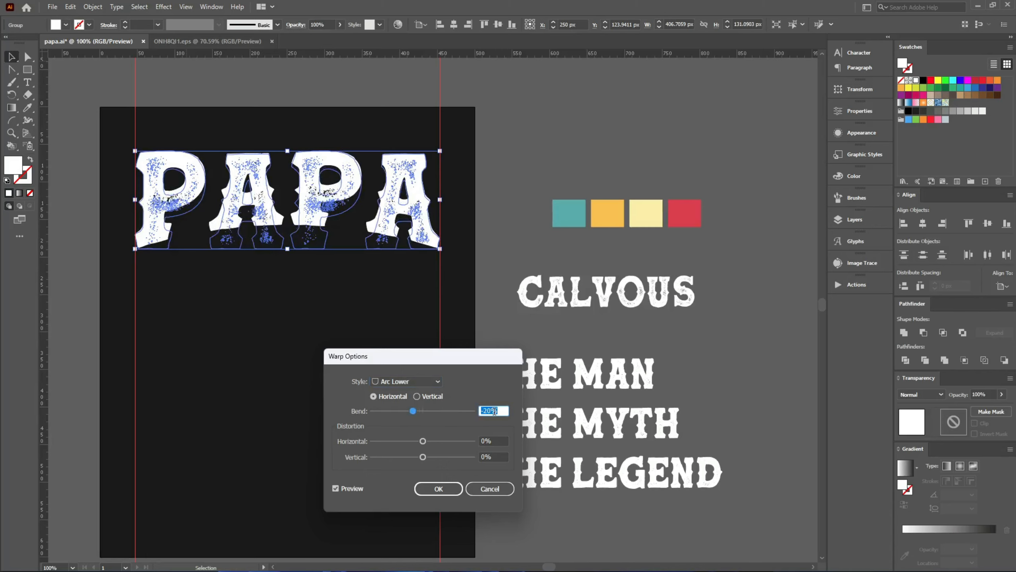
pyautogui.press('Down')
pyautogui.press('Down')
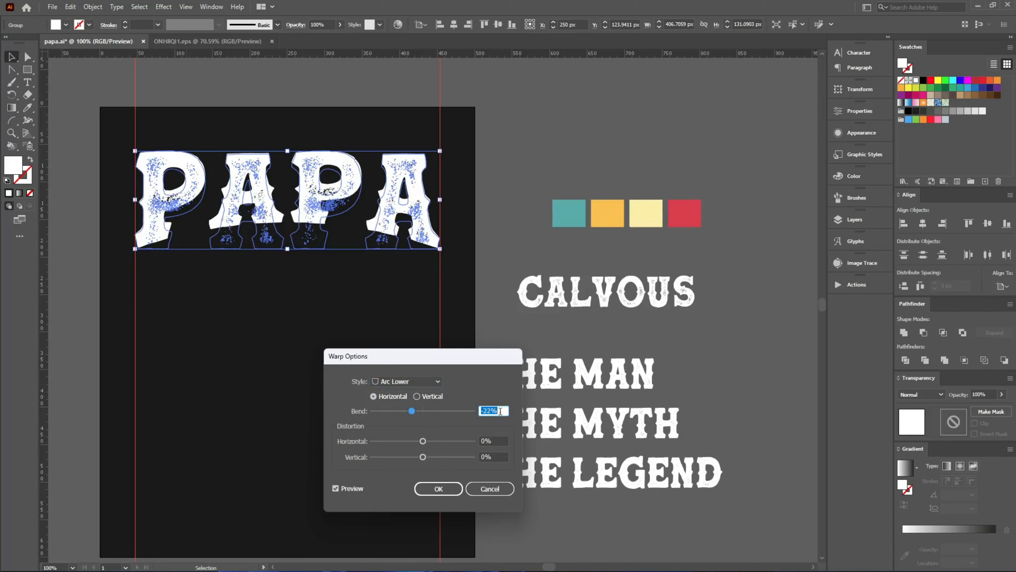
pyautogui.press('Down')
pyautogui.press('Down')
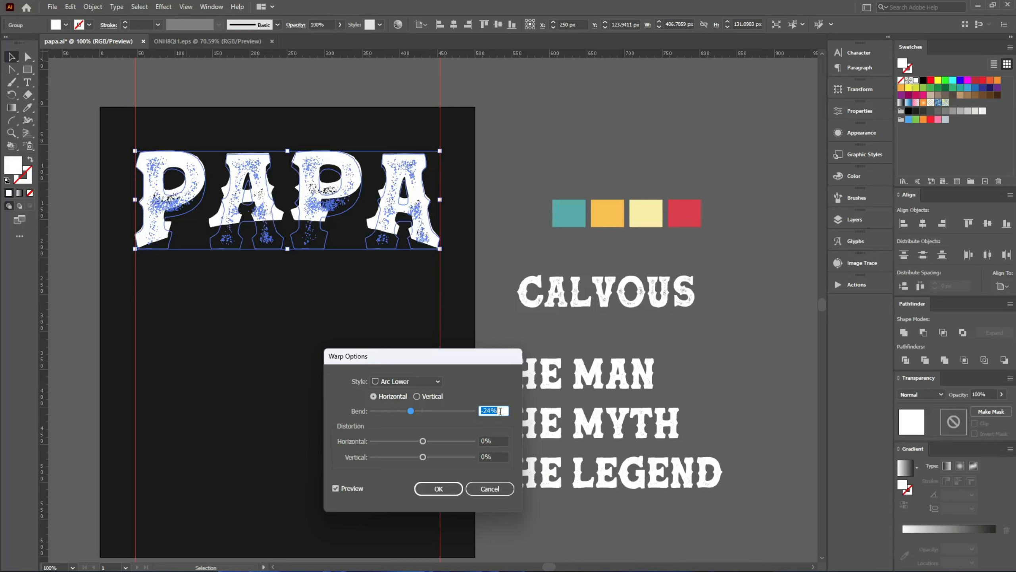
pyautogui.press('Up')
pyautogui.press('Up')
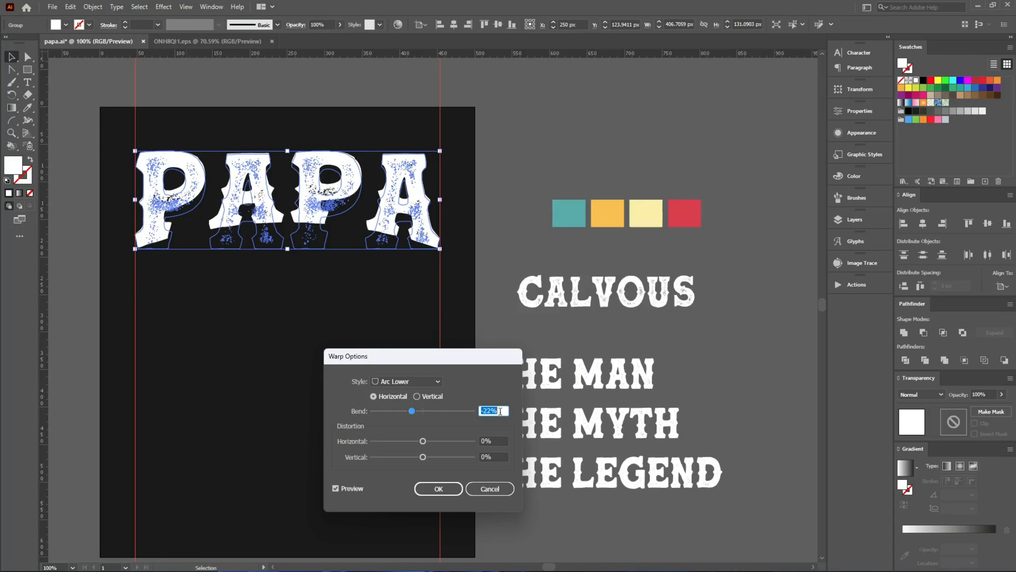
pyautogui.click(447, 494)
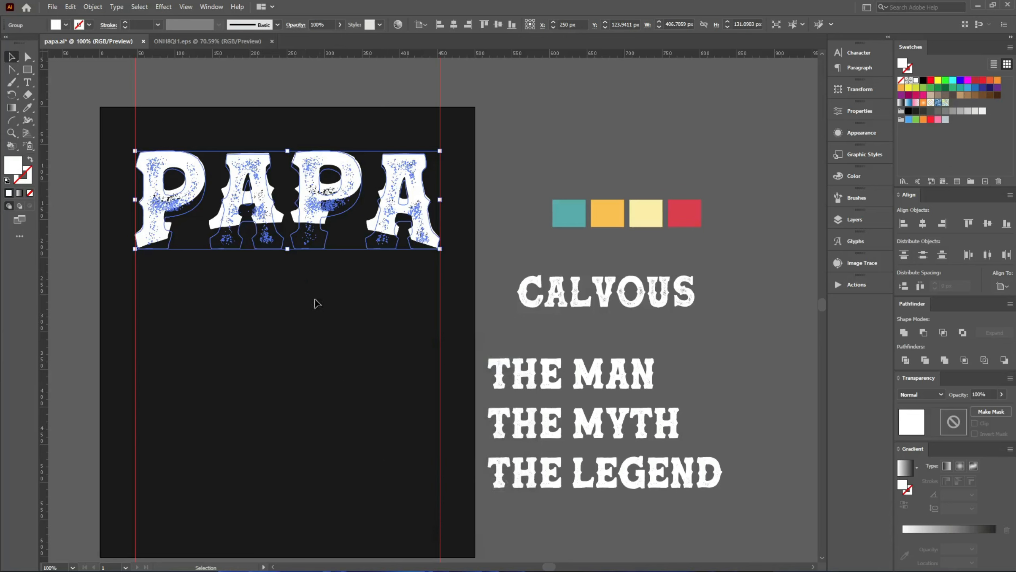
# Step: Stretch the warped PAPA lettering downward to about 144 px tall
pyautogui.moveTo(291, 251); pyautogui.dragTo(291, 261)
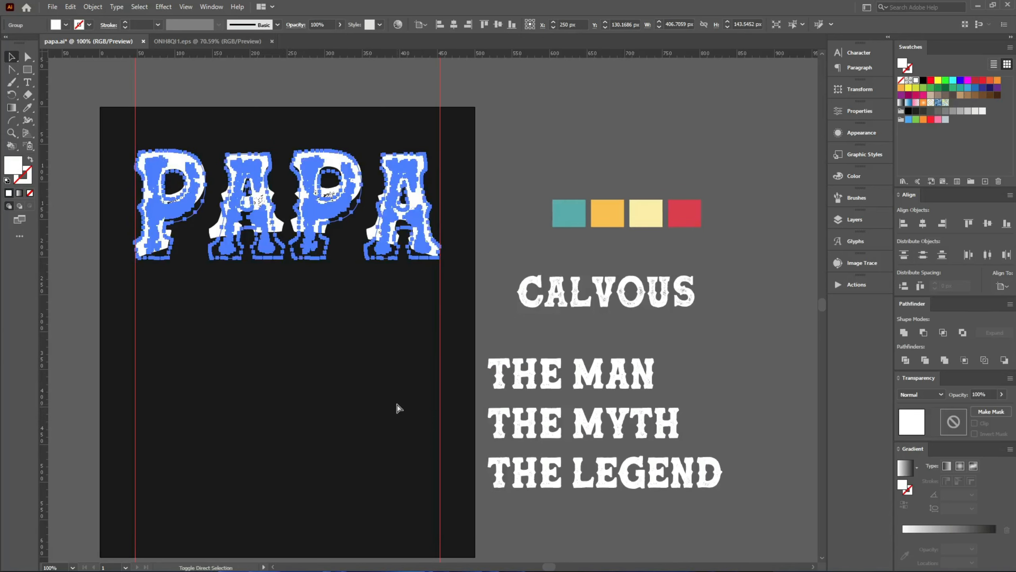
pyautogui.hotkey('ctrl', 'e')
pyautogui.click(342, 365)
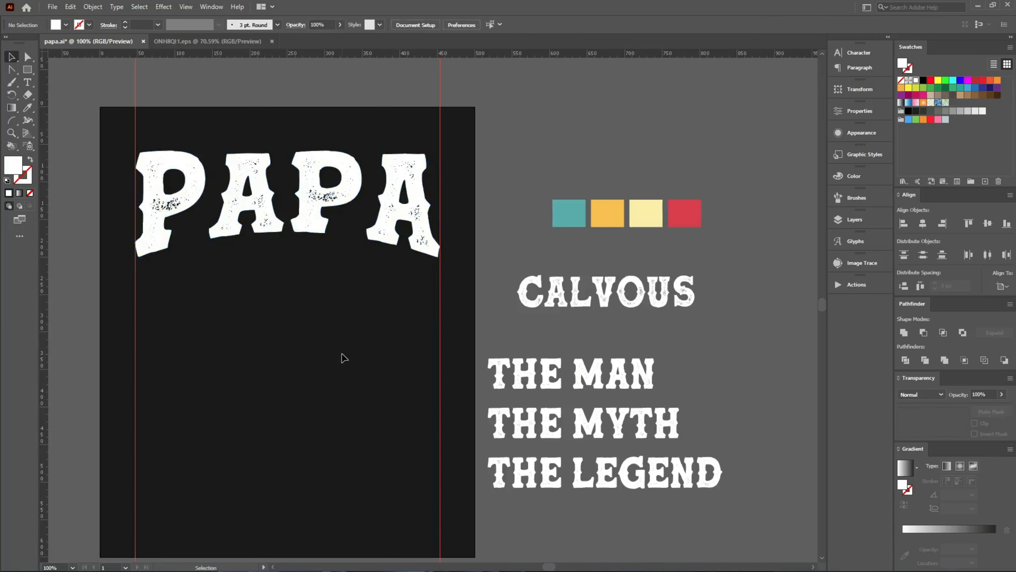
# Step: Draw a white rectangle about 56 by 80 px below the first P, starting at the left guide
pyautogui.scroll(-2, 343, 356)
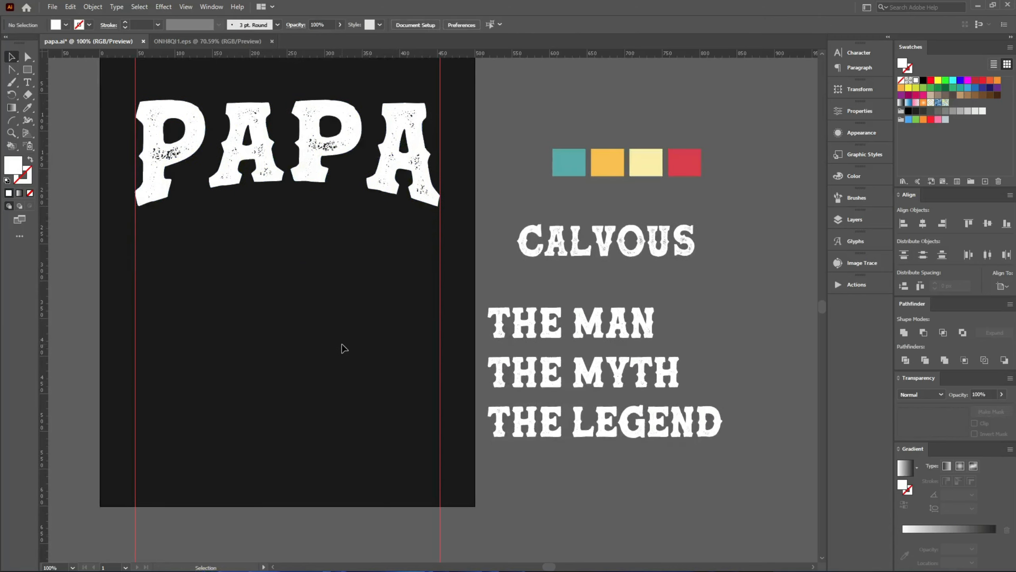
pyautogui.click(28, 69)
pyautogui.scroll(2, 148, 234)
pyautogui.scroll(3, 137, 220)
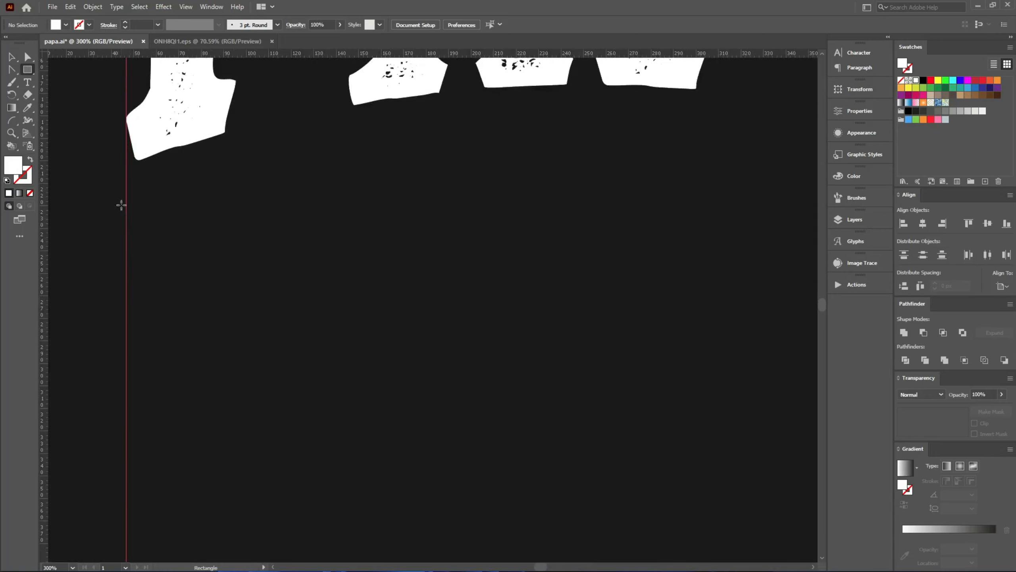
pyautogui.moveTo(125, 194); pyautogui.dragTo(249, 372)
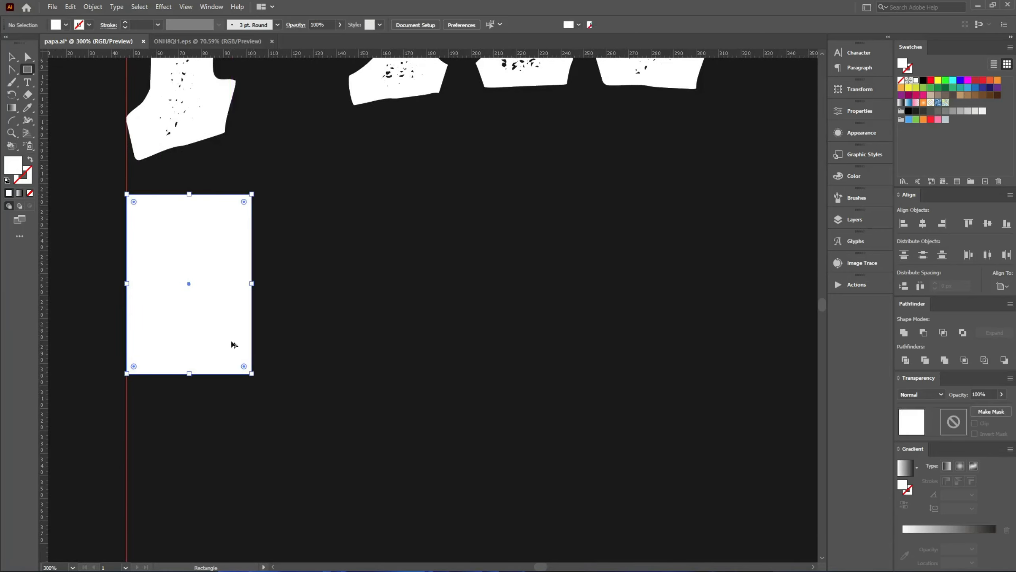
pyautogui.scroll(-2, 231, 342)
pyautogui.press('v')
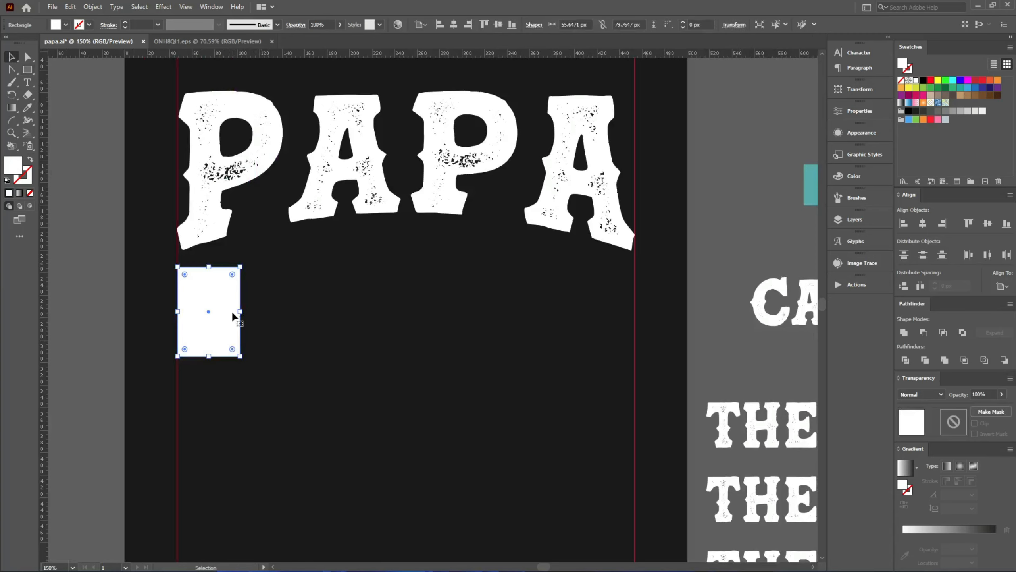
# Step: Move the rectangle over the first P, widen it to about 94 px and duplicate it into an evenly spaced row of four
pyautogui.moveTo(219, 313); pyautogui.dragTo(399, 148)
pyautogui.scroll(1, 254, 154)
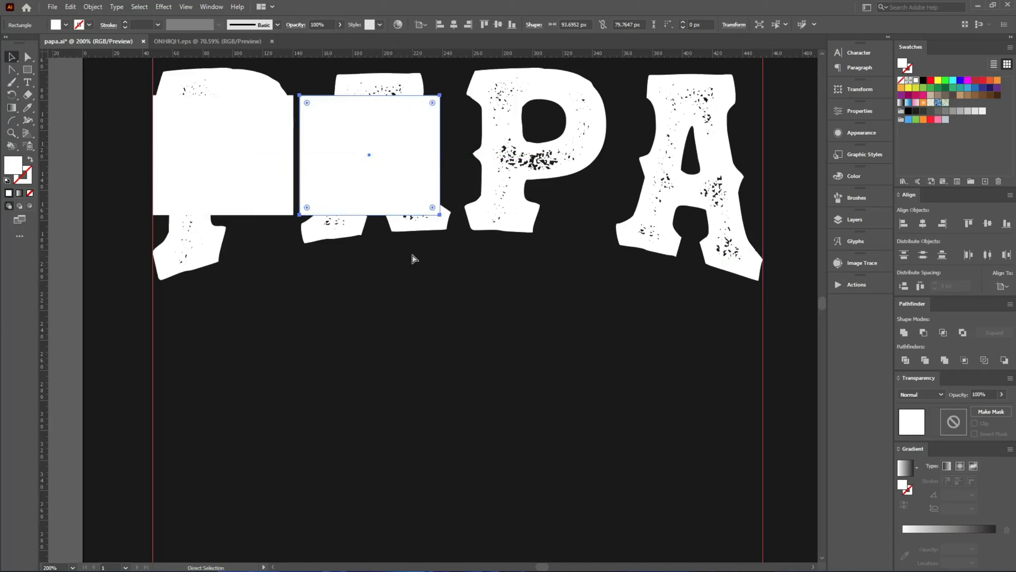
pyautogui.hotkey('ctrl', 'd')
pyautogui.hotkey('ctrl', 'd')
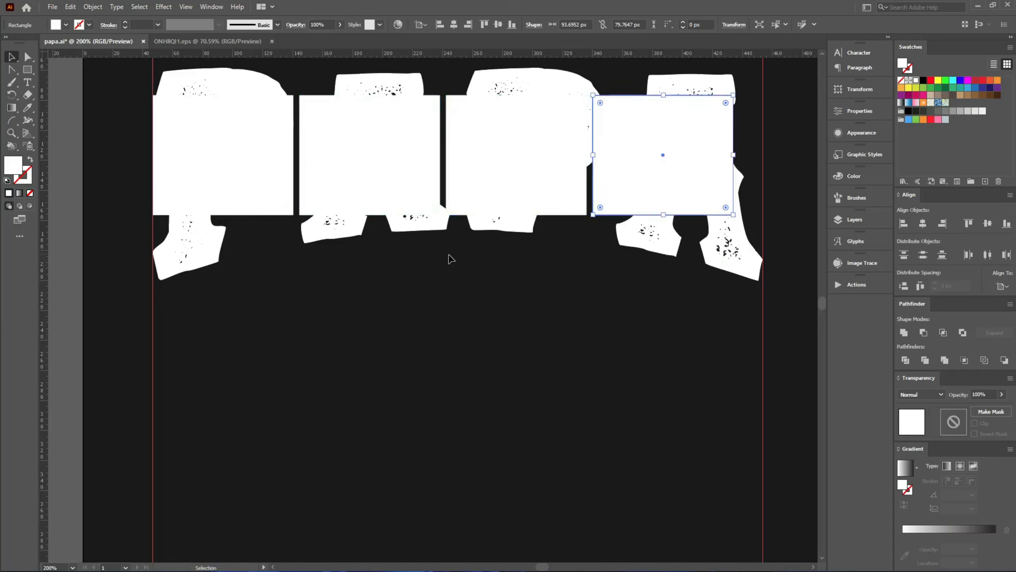
# Step: Move the four rectangles down beneath PAPA and widen the row to reach the right guide, each about 98 px wide
pyautogui.keyDown('shift'); pyautogui.click(279, 165); pyautogui.keyUp('shift')
pyautogui.keyDown('shift'); pyautogui.click(381, 152); pyautogui.keyUp('shift')
pyautogui.keyDown('shift'); pyautogui.click(538, 151); pyautogui.keyUp('shift')
pyautogui.moveTo(540, 188); pyautogui.dragTo(552, 320)
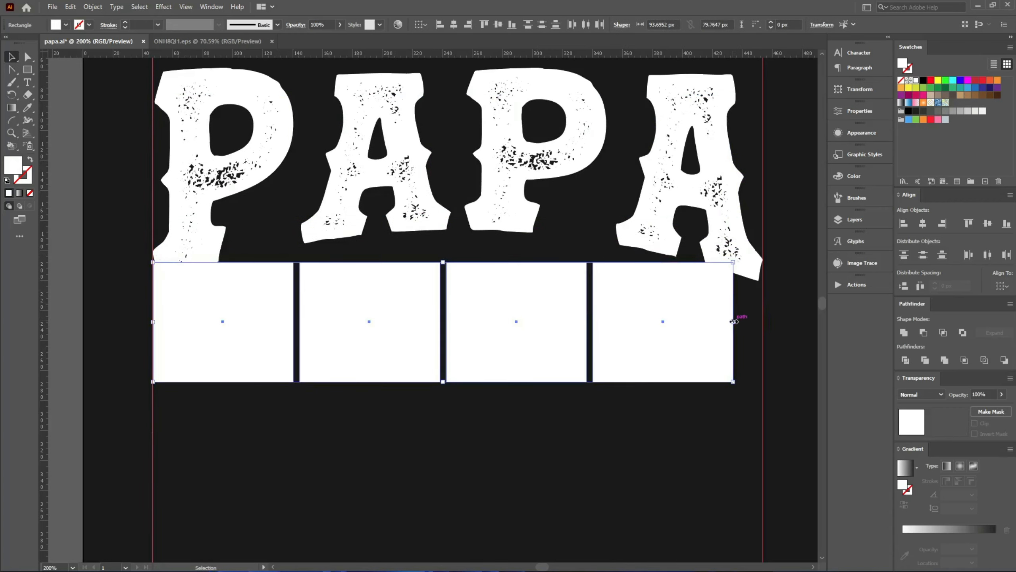
pyautogui.moveTo(733, 322); pyautogui.dragTo(763, 321)
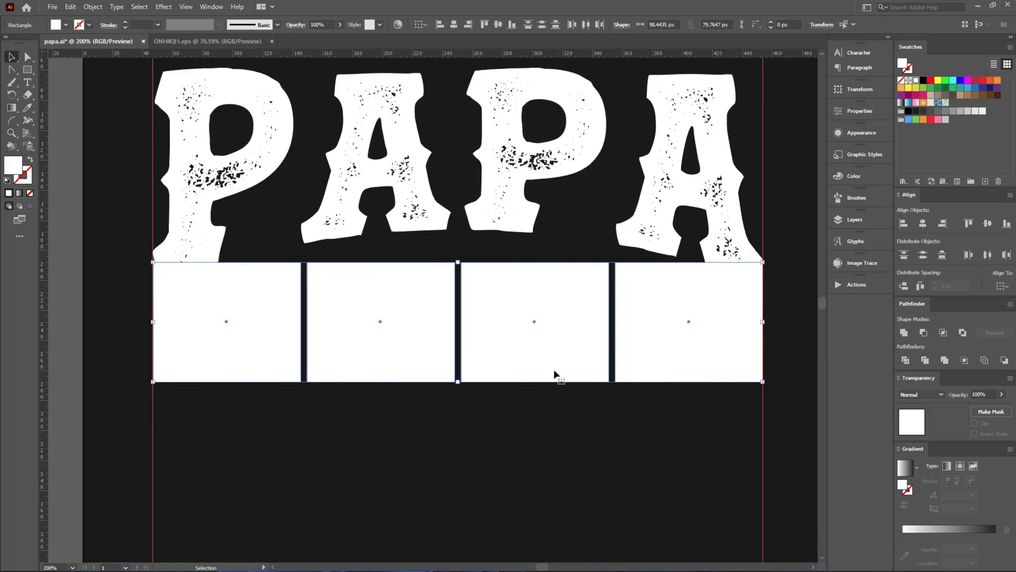
# Step: Position the row of rectangles just below PAPA's lowest points and stretch them downward to about 155 px tall
pyautogui.moveTo(555, 373); pyautogui.dragTo(458, 429)
pyautogui.moveTo(458, 500); pyautogui.dragTo(450, 482)
pyautogui.scroll(-2, 457, 485)
pyautogui.scroll(3, 431, 454)
pyautogui.scroll(-3, 386, 390)
pyautogui.scroll(2, 397, 431)
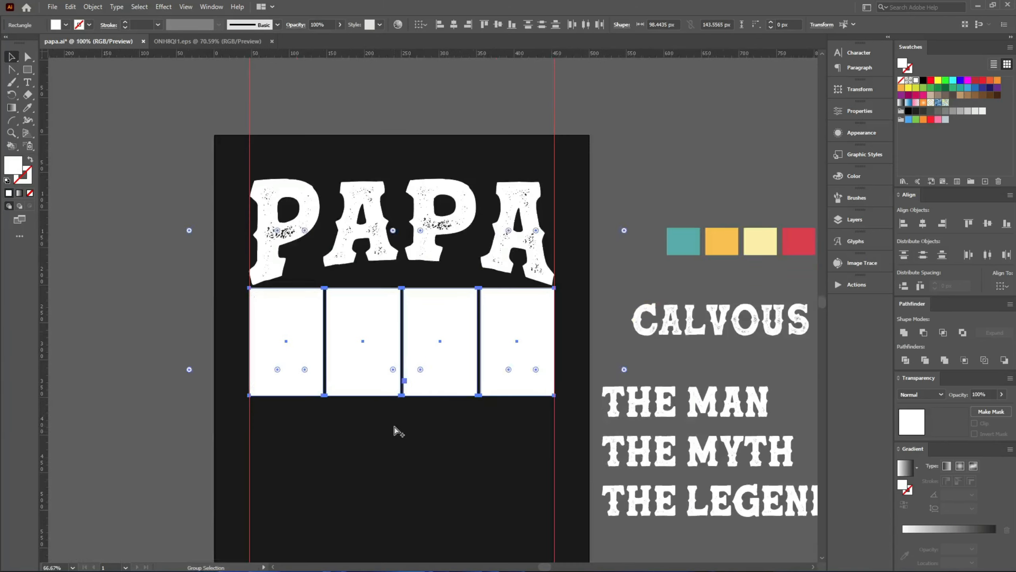
pyautogui.moveTo(404, 379); pyautogui.dragTo(404, 397)
pyautogui.click(424, 420)
pyautogui.scroll(-1, 428, 386)
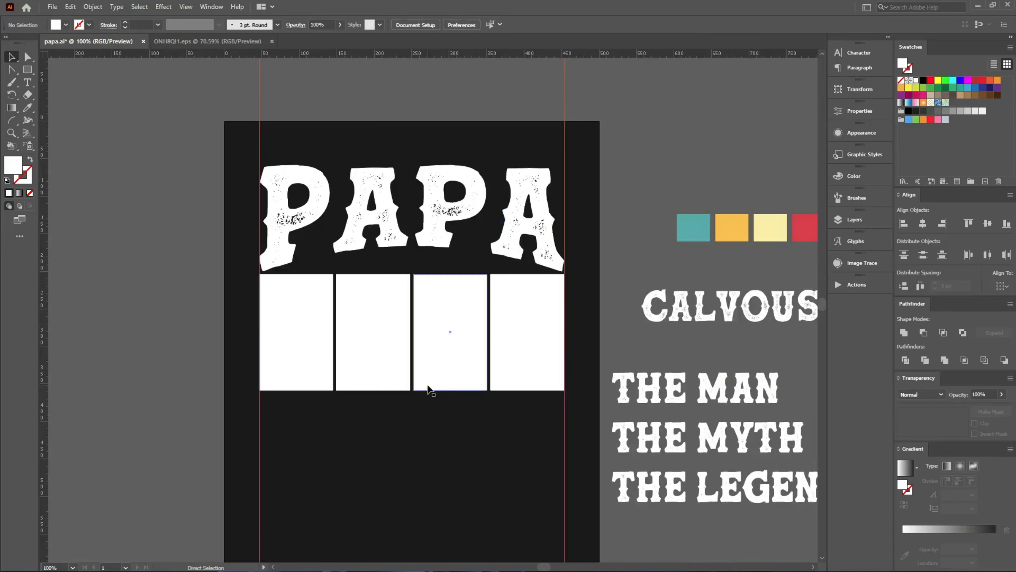
# Step: Group the four rectangles below PAPA and fill them with light blue
pyautogui.scroll(2, 410, 335)
pyautogui.moveTo(215, 184); pyautogui.dragTo(338, 233)
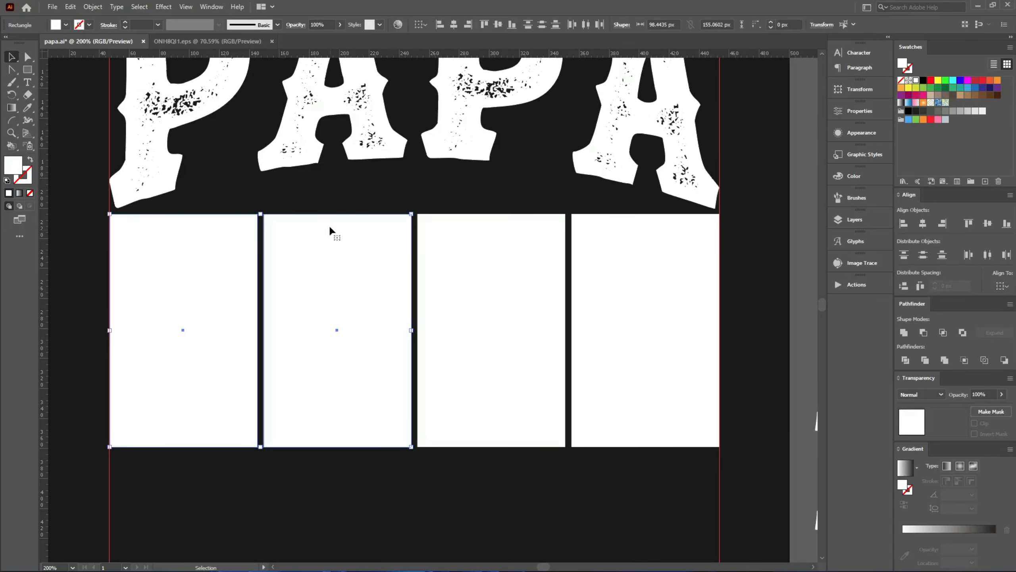
pyautogui.moveTo(224, 200); pyautogui.dragTo(627, 265)
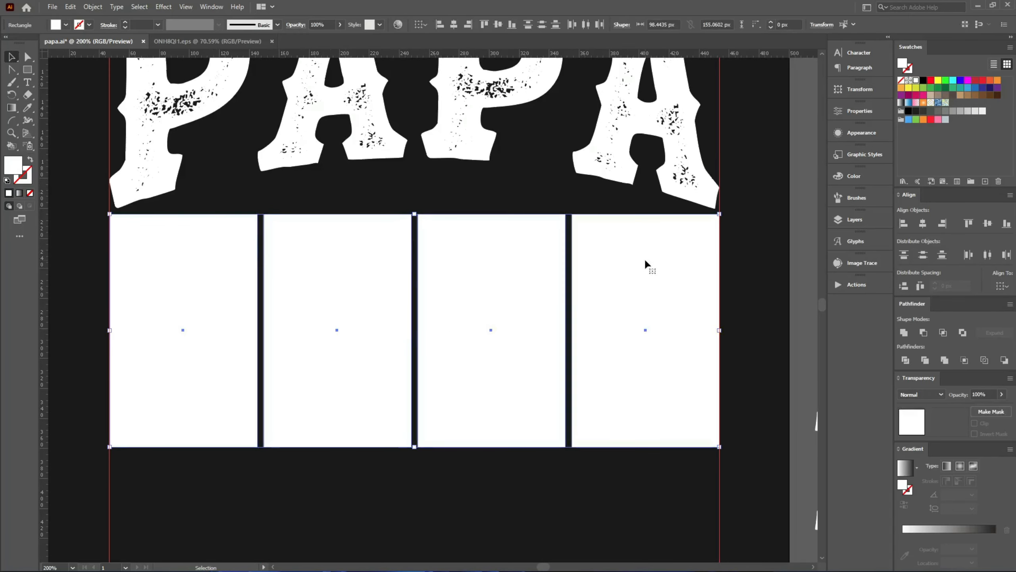
pyautogui.press('a')
pyautogui.hotkey('ctrl', 'g')
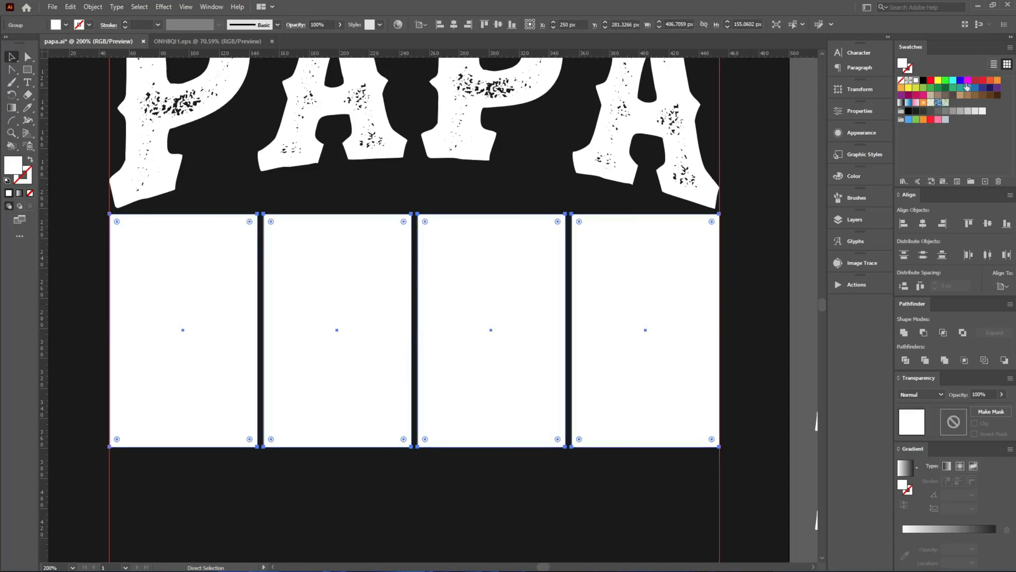
pyautogui.click(968, 80)
pyautogui.click(967, 88)
pyautogui.press('v')
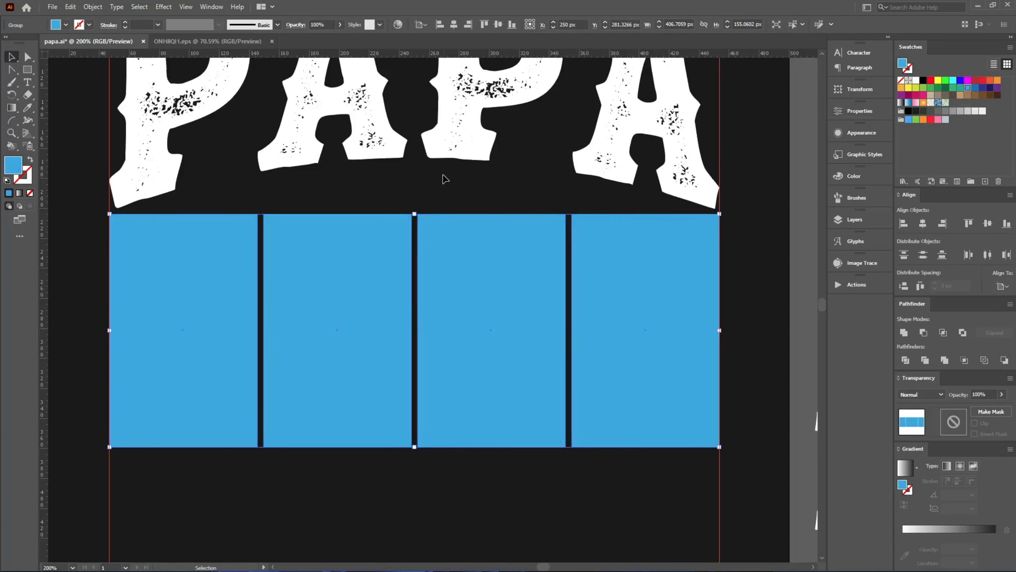
pyautogui.click(446, 179)
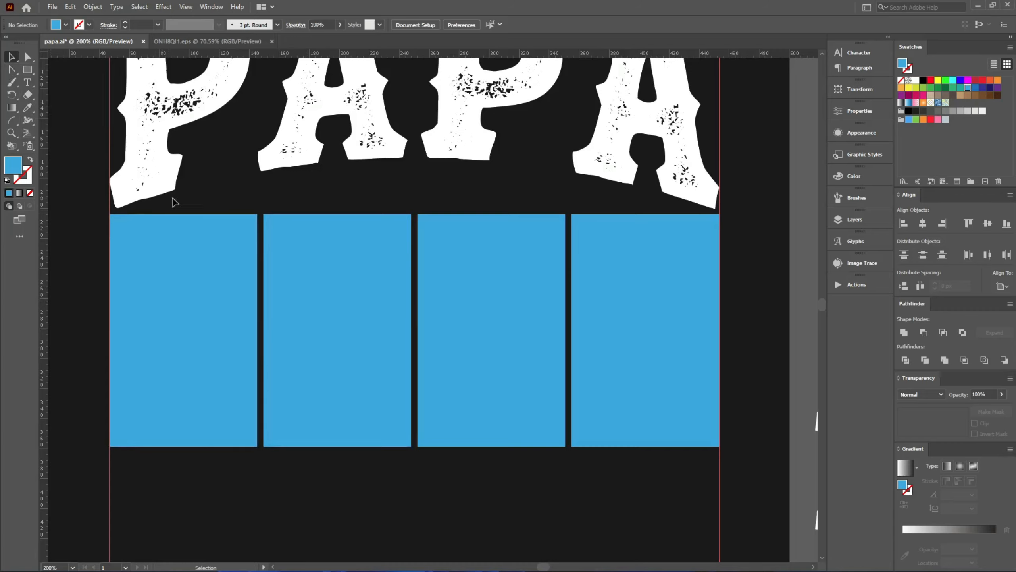
# Step: Warp the panel group with a horizontal Arc Upper at 22% bend and expand its appearance
pyautogui.click(447, 280)
pyautogui.click(163, 7)
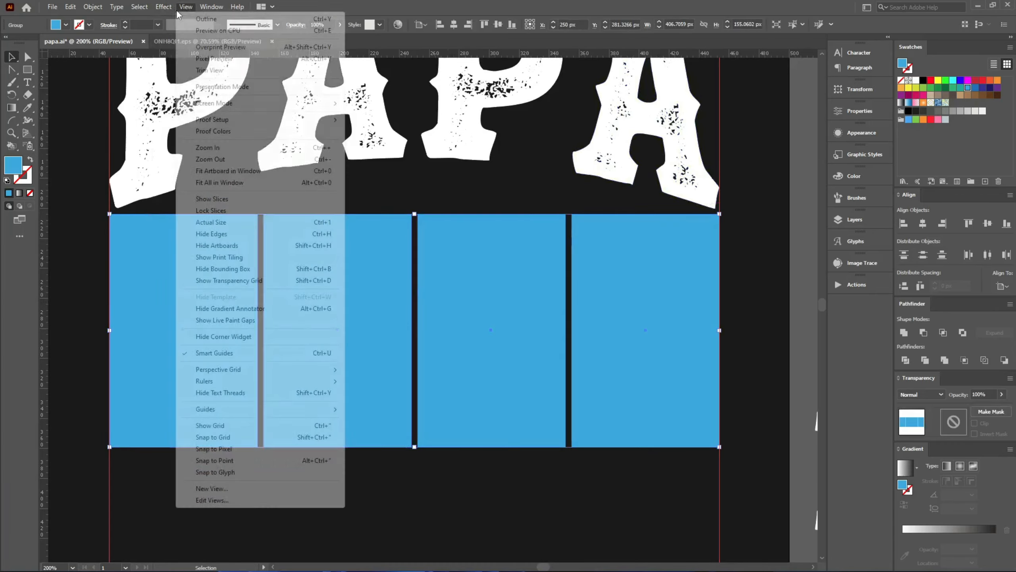
pyautogui.moveTo(185, 144)
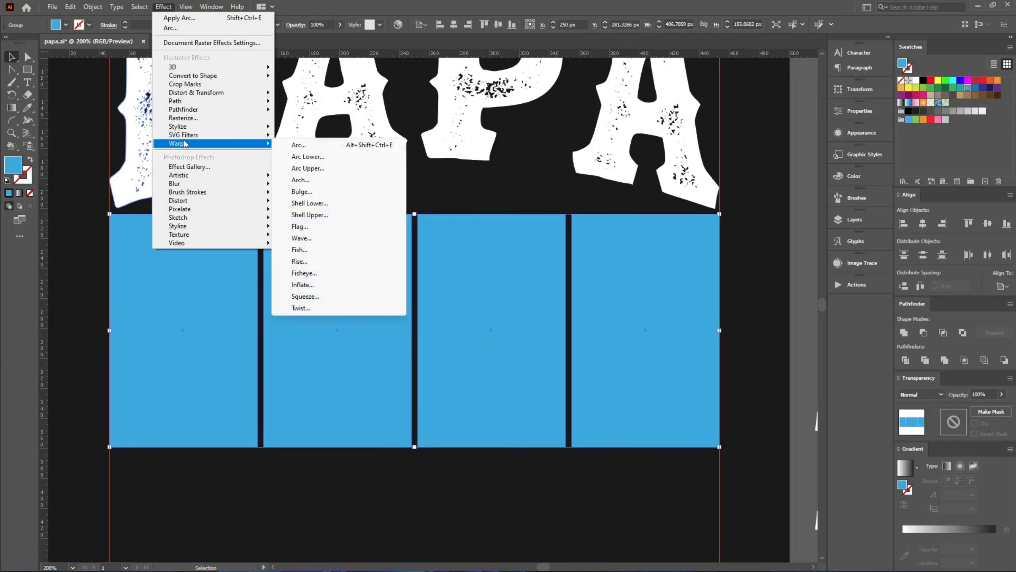
pyautogui.click(320, 161)
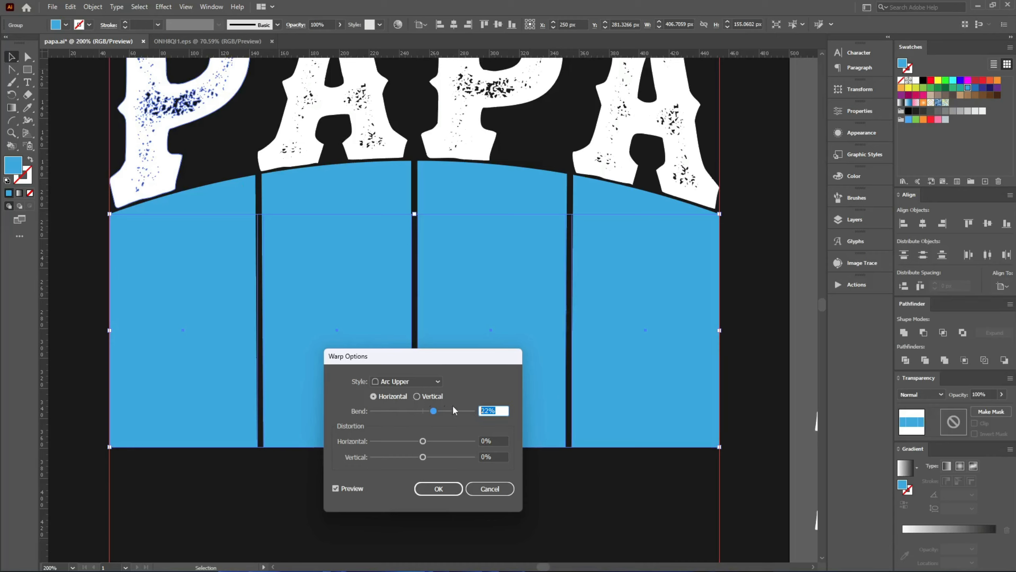
pyautogui.click(440, 487)
pyautogui.click(93, 6)
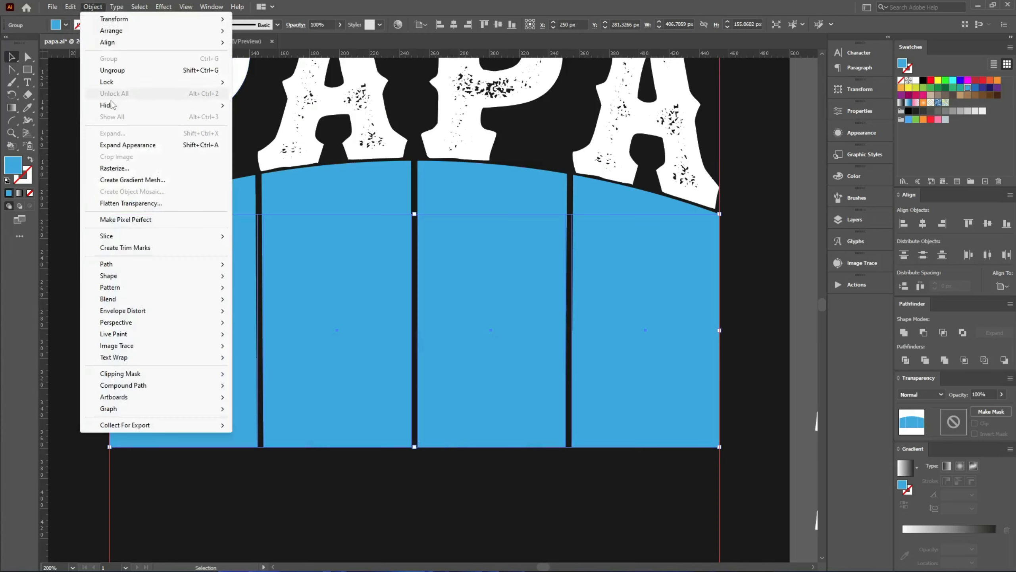
pyautogui.click(120, 133)
# Step: Nudge the arched panels down 2 px to open the gap beneath PAPA
pyautogui.scroll(-1, 118, 207)
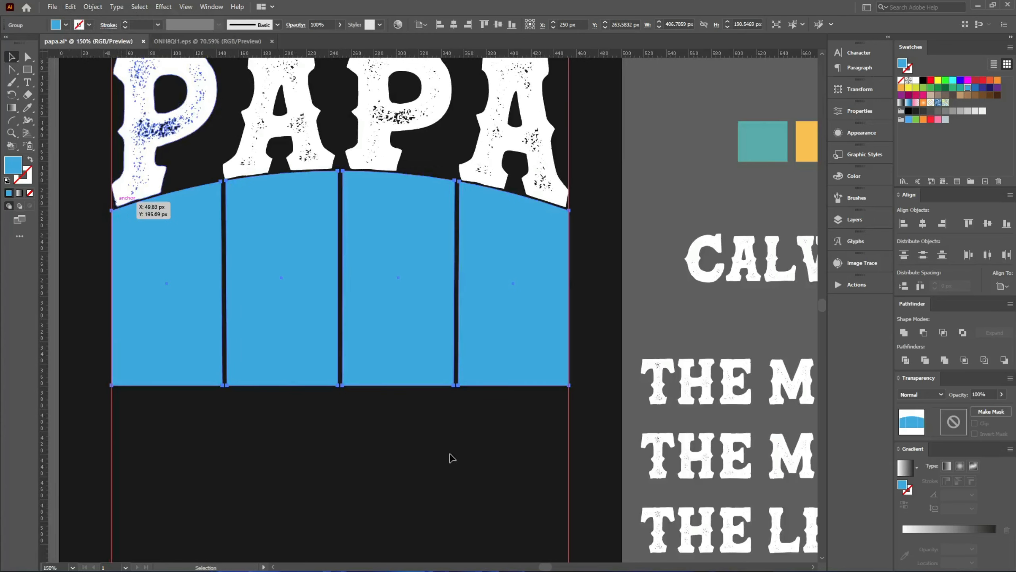
pyautogui.press('v')
pyautogui.press('Down')
pyautogui.press('Down')
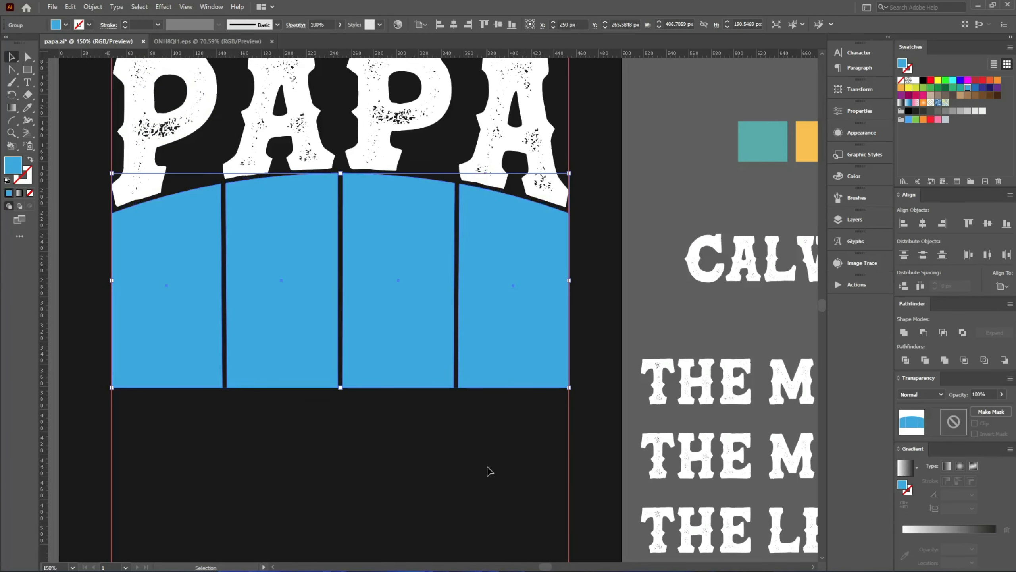
pyautogui.click(488, 471)
pyautogui.scroll(-2, 468, 470)
pyautogui.scroll(1, 472, 477)
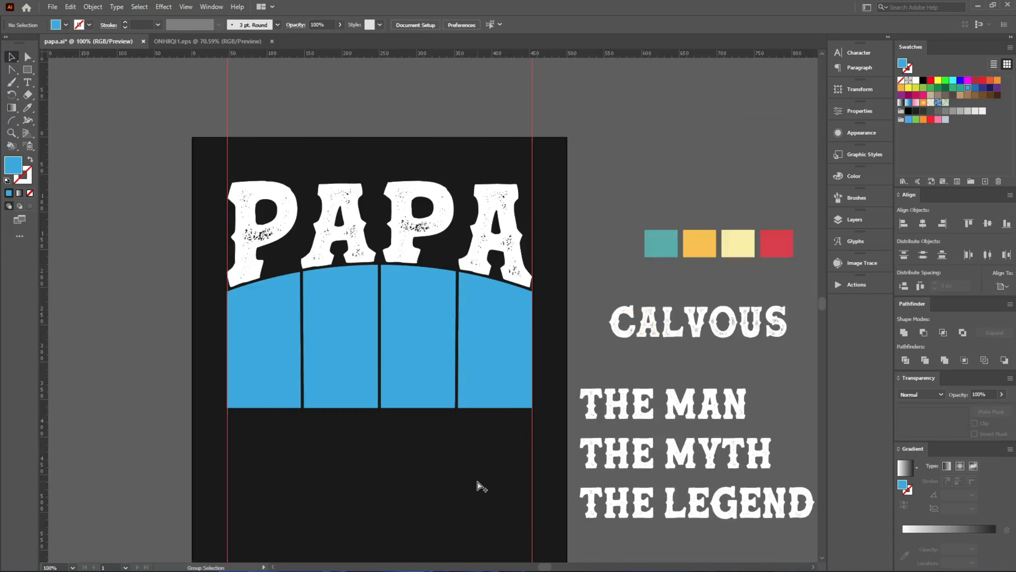
# Step: Move the THE MAN, THE MYTH and THE LEGEND lines below the panels and align them with the panels' left edge
pyautogui.click(624, 529)
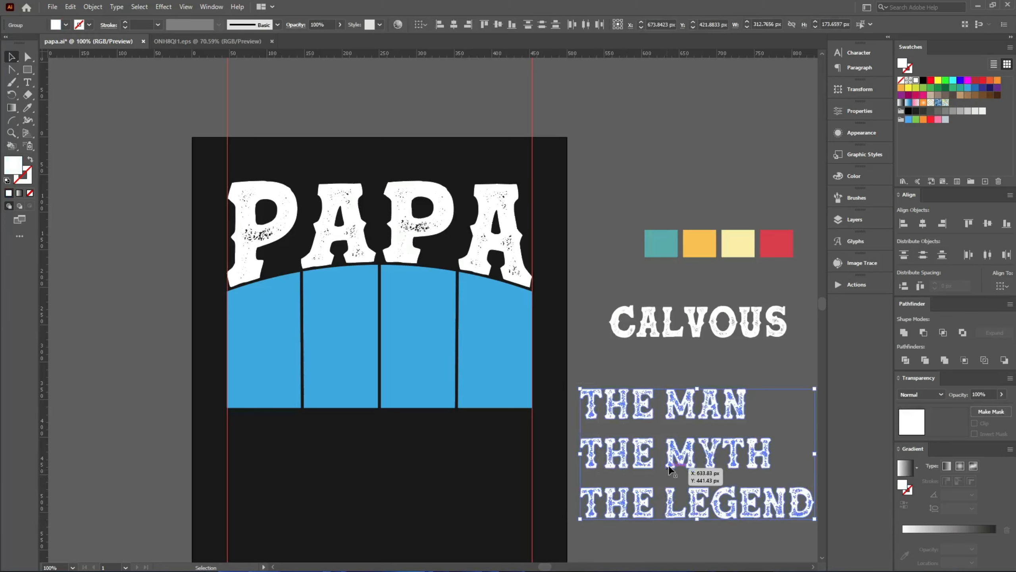
pyautogui.moveTo(669, 469); pyautogui.dragTo(365, 500)
pyautogui.scroll(-3, 568, 396)
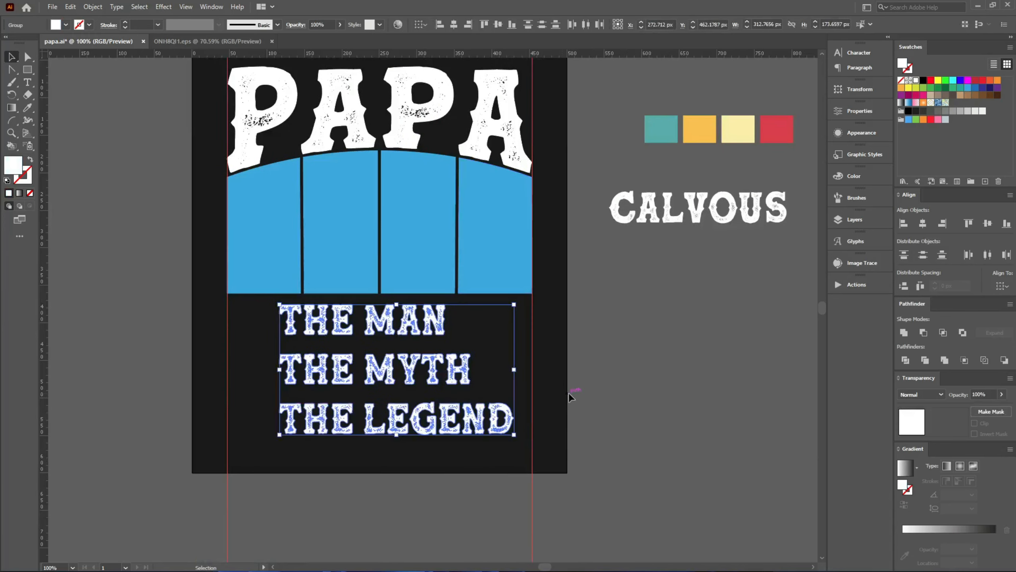
pyautogui.click(569, 391)
pyautogui.click(394, 356)
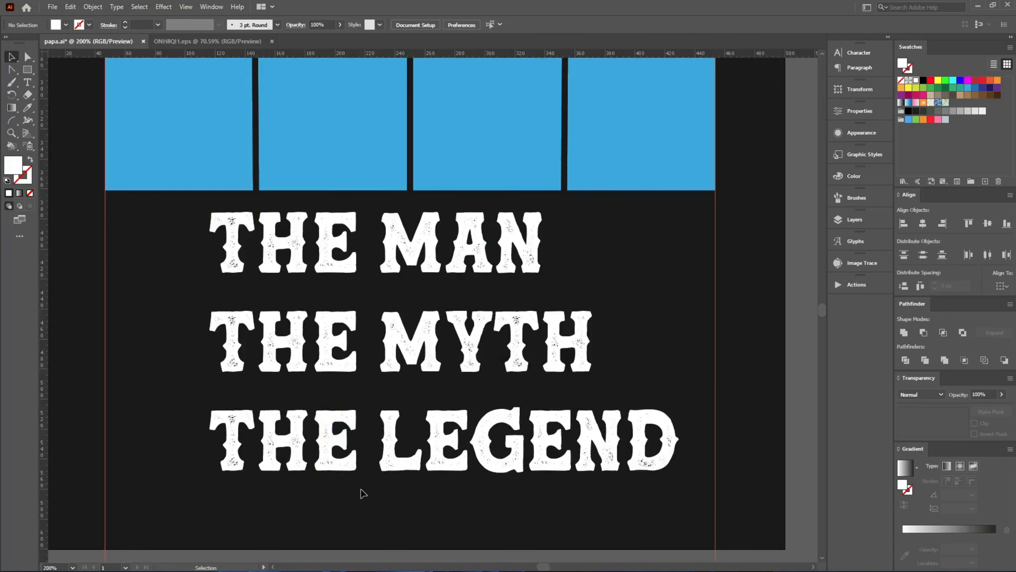
pyautogui.click(209, 165)
pyautogui.click(454, 24)
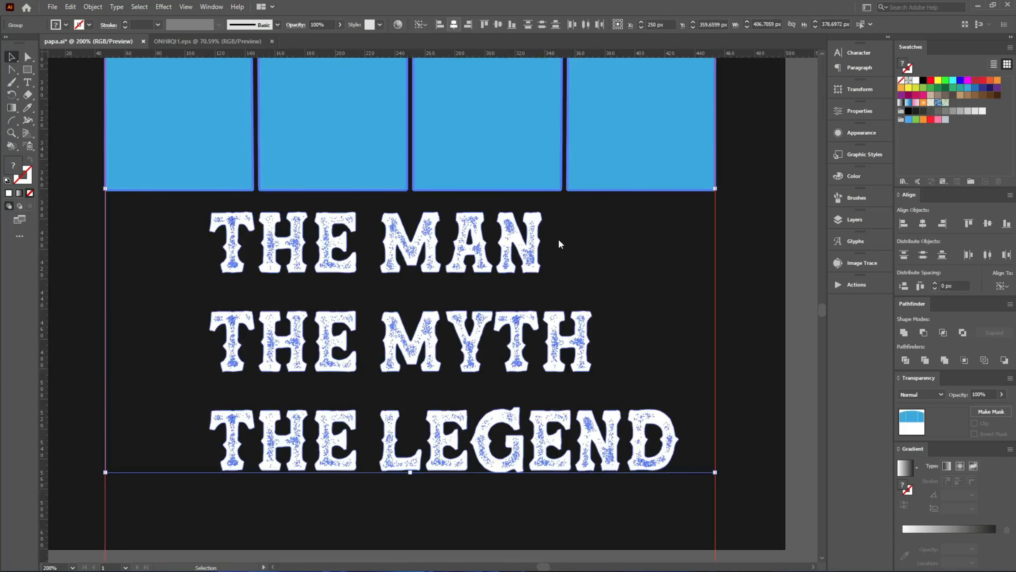
pyautogui.click(606, 269)
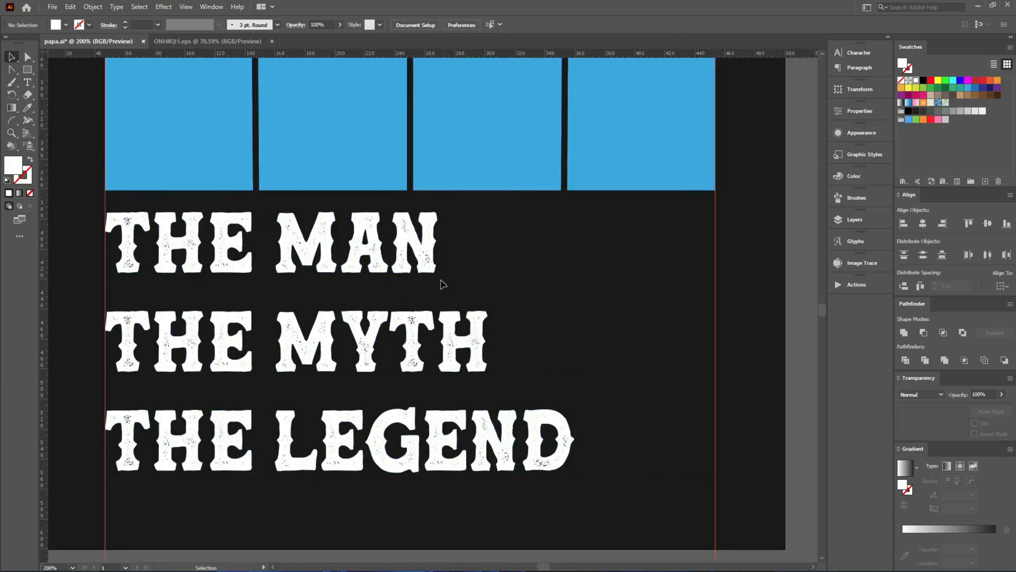
# Step: Move the three text lines straight up into a tight stack just beneath the panels
pyautogui.moveTo(422, 251); pyautogui.dragTo(422, 235)
pyautogui.moveTo(477, 313); pyautogui.dragTo(480, 262)
pyautogui.moveTo(450, 415); pyautogui.dragTo(461, 329)
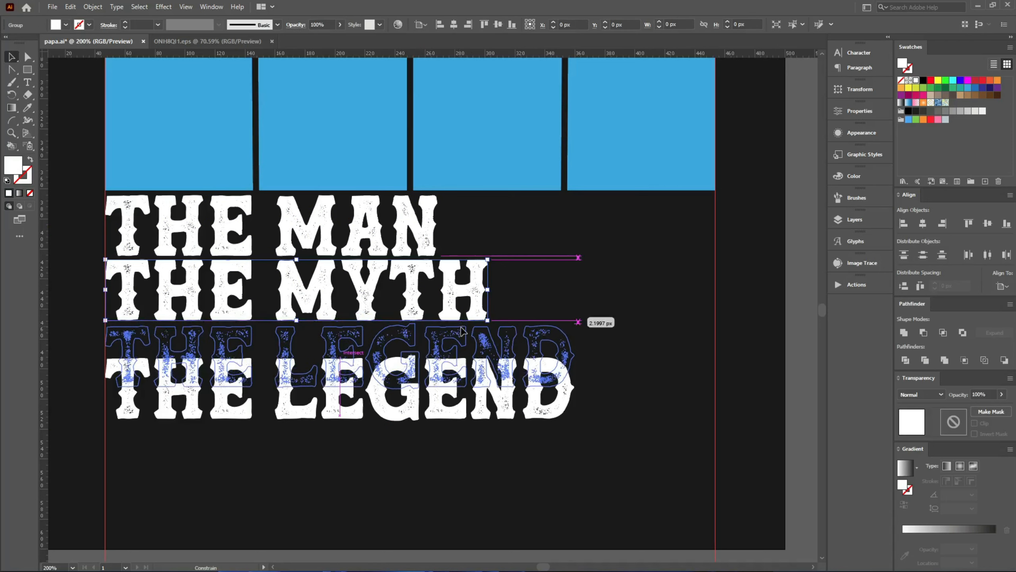
pyautogui.moveTo(540, 437); pyautogui.dragTo(445, 354)
# Step: Space the three text lines evenly below the panels
pyautogui.hotkey('ctrl', 'a')
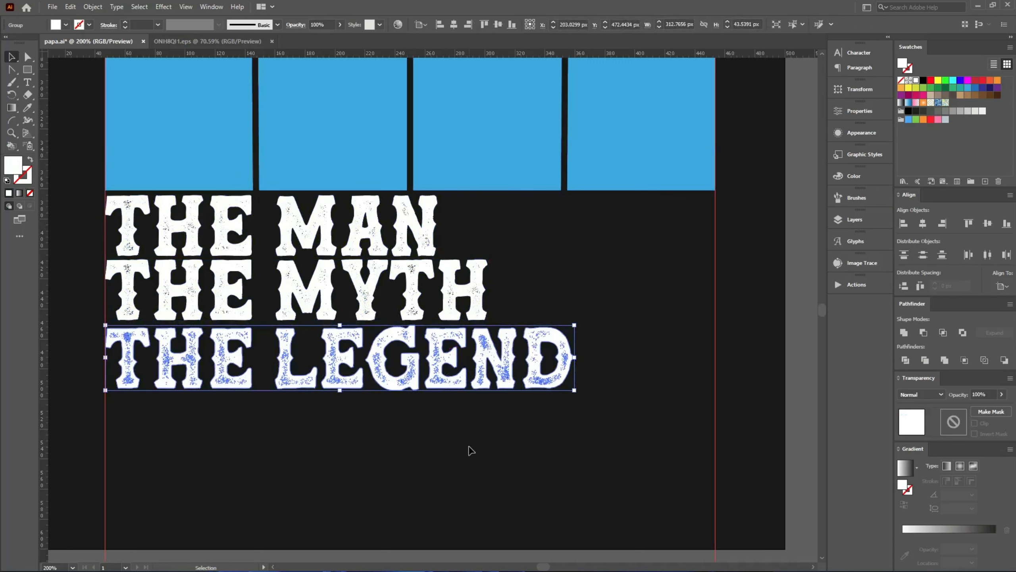
pyautogui.moveTo(492, 458); pyautogui.dragTo(303, 278)
pyautogui.moveTo(235, 167); pyautogui.dragTo(234, 167)
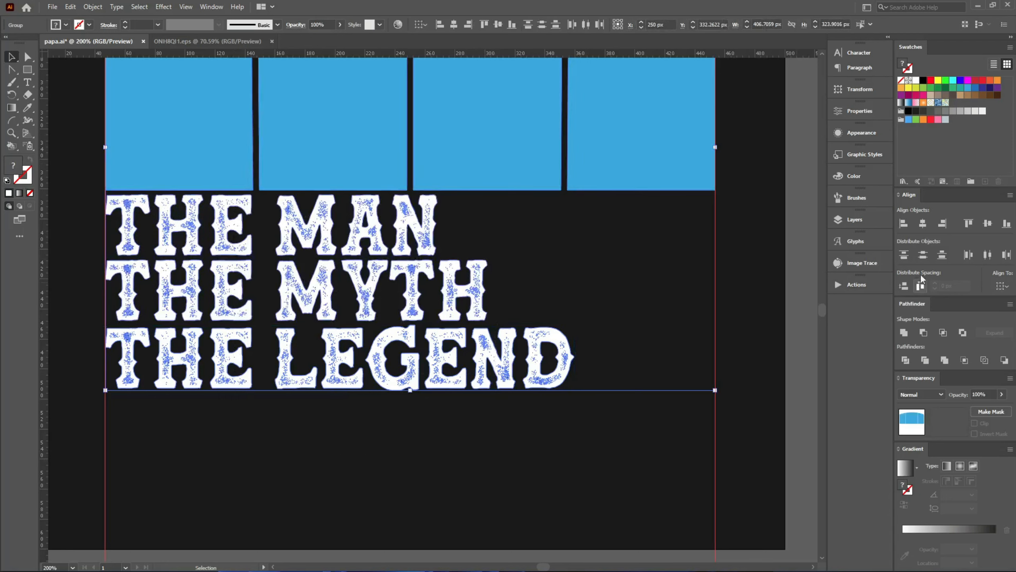
pyautogui.click(492, 324)
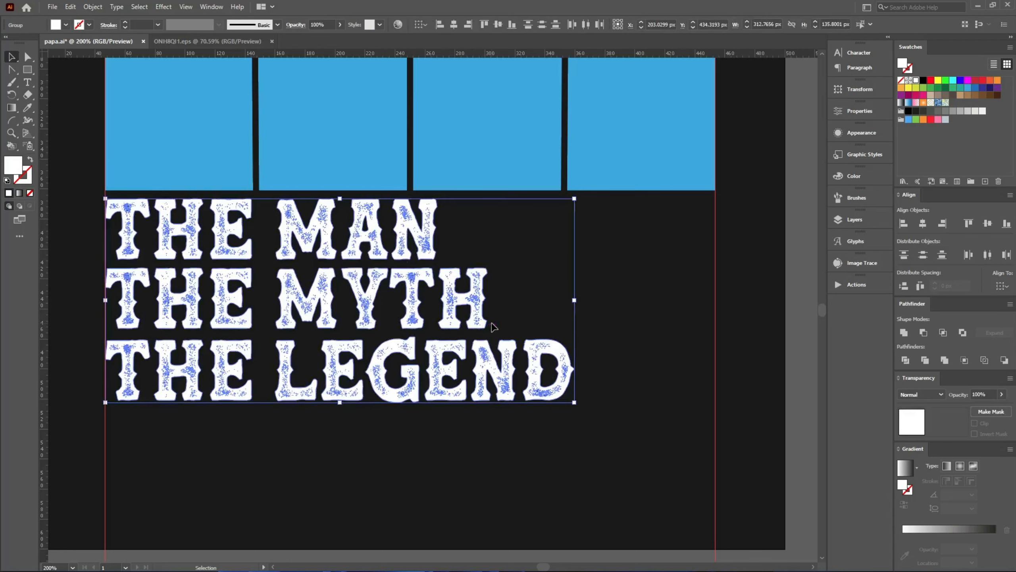
# Step: Enlarge the three text lines so THE LEGEND spans to the right guide, about 407 px wide
pyautogui.moveTo(575, 299); pyautogui.dragTo(723, 299)
pyautogui.scroll(5, 726, 309)
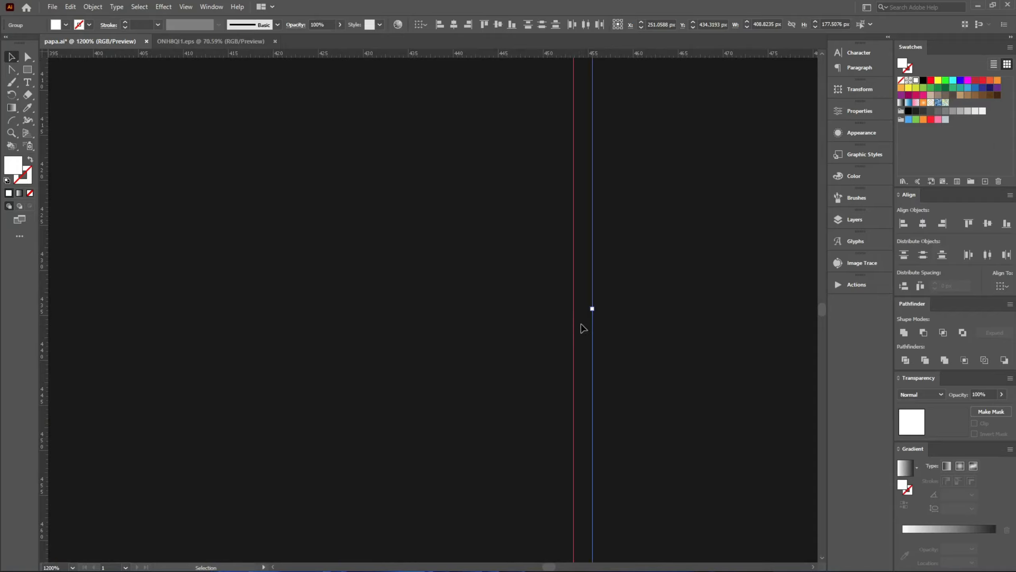
pyautogui.moveTo(581, 307); pyautogui.dragTo(576, 307)
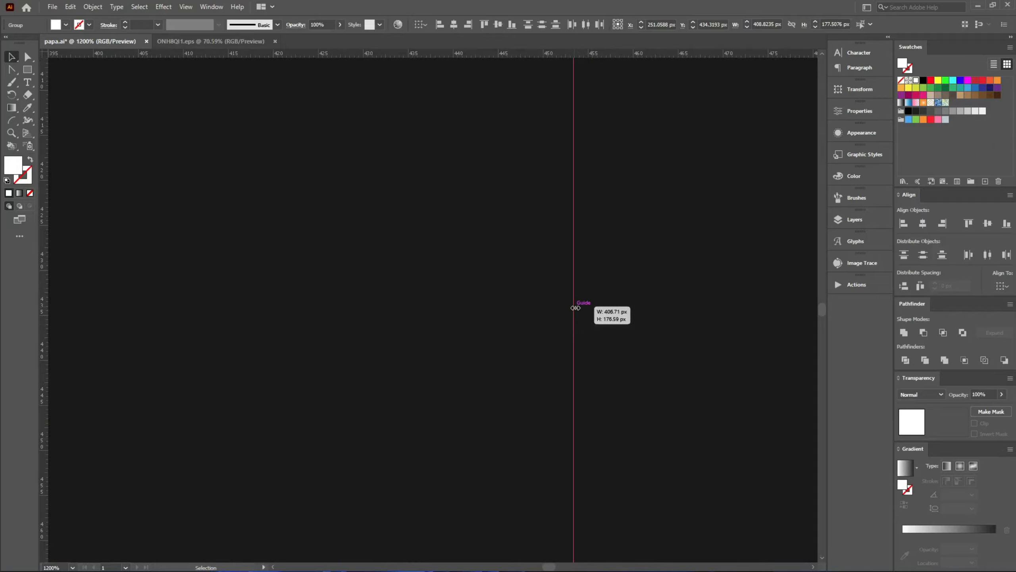
pyautogui.moveTo(651, 305); pyautogui.dragTo(649, 304)
pyautogui.scroll(-6, 618, 306)
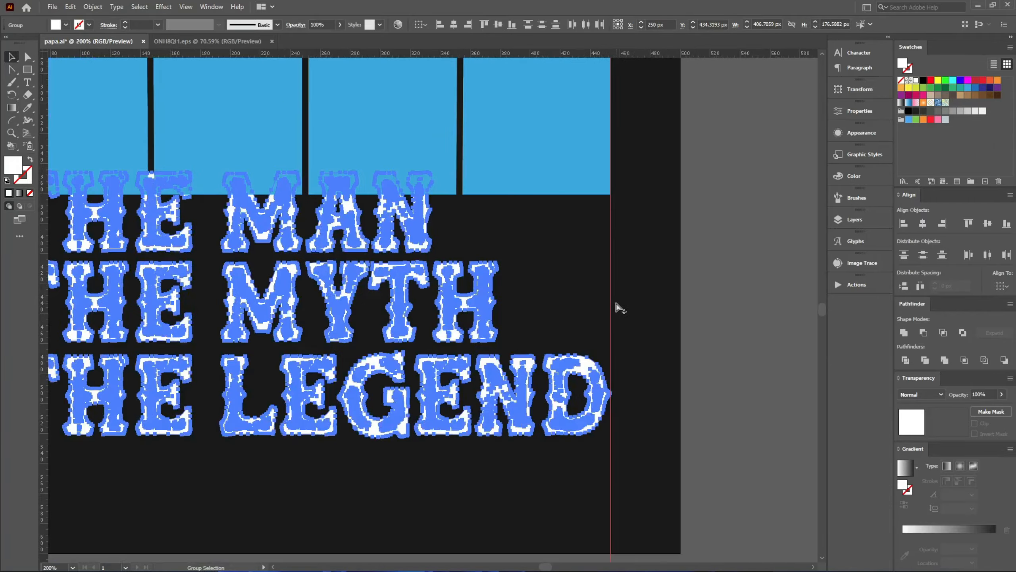
pyautogui.scroll(1, 427, 390)
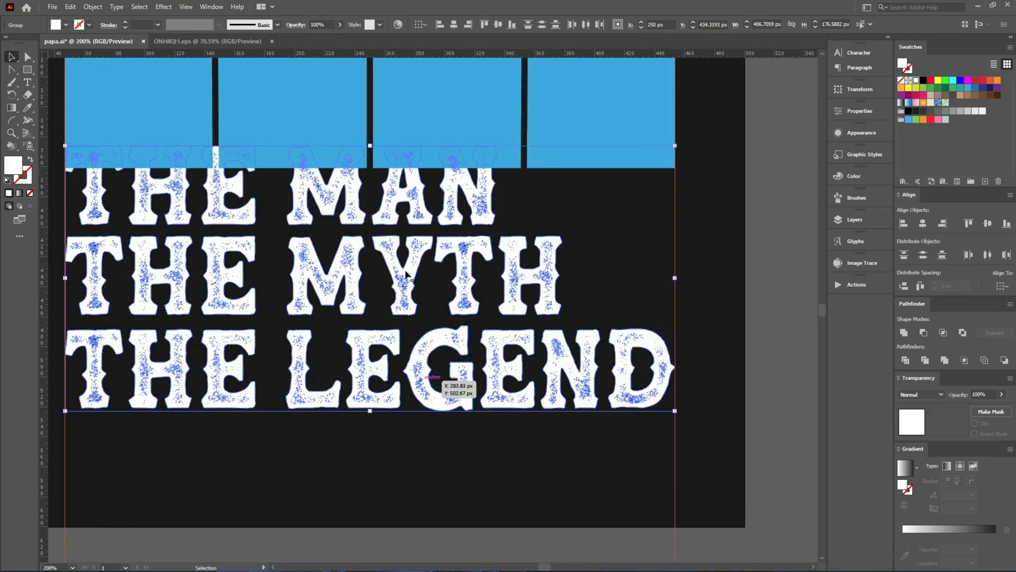
# Step: Move the enlarged text block straight down about 19 px, clear of the panels, and even out the spacing between its lines
pyautogui.moveTo(445, 202); pyautogui.dragTo(442, 216)
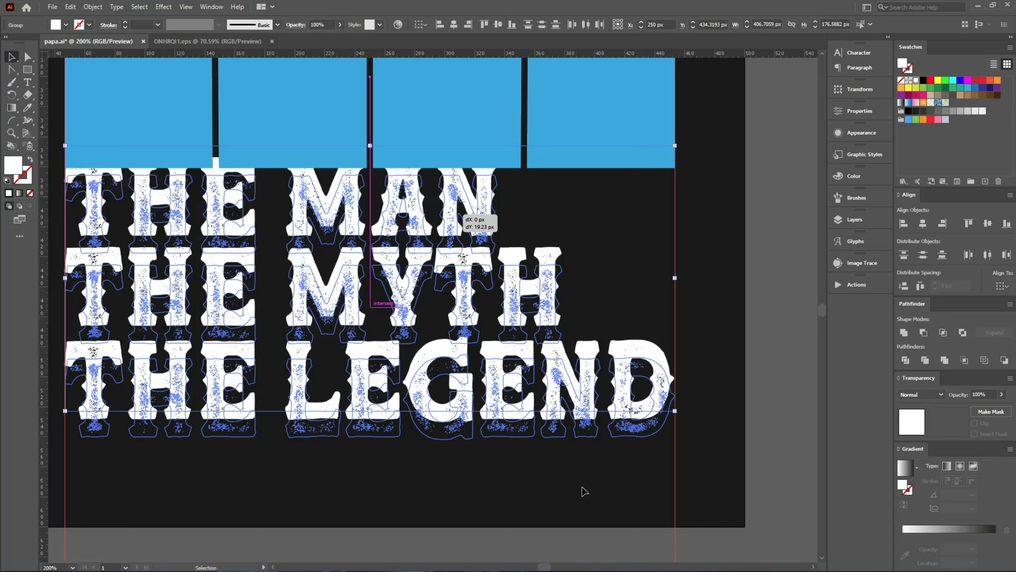
pyautogui.moveTo(585, 491); pyautogui.dragTo(585, 492)
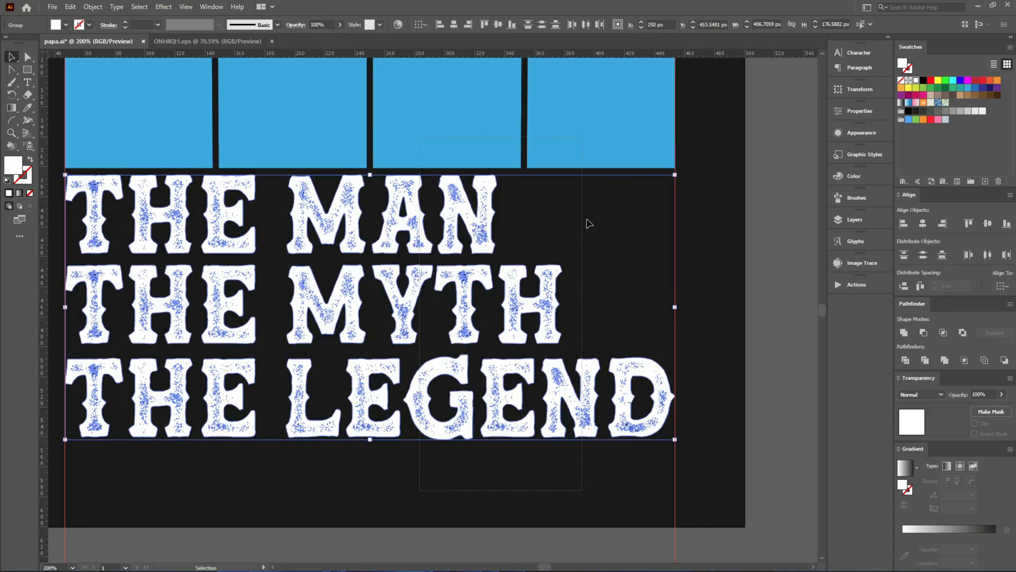
pyautogui.hotkey('ctrl', 'a')
pyautogui.click(609, 277)
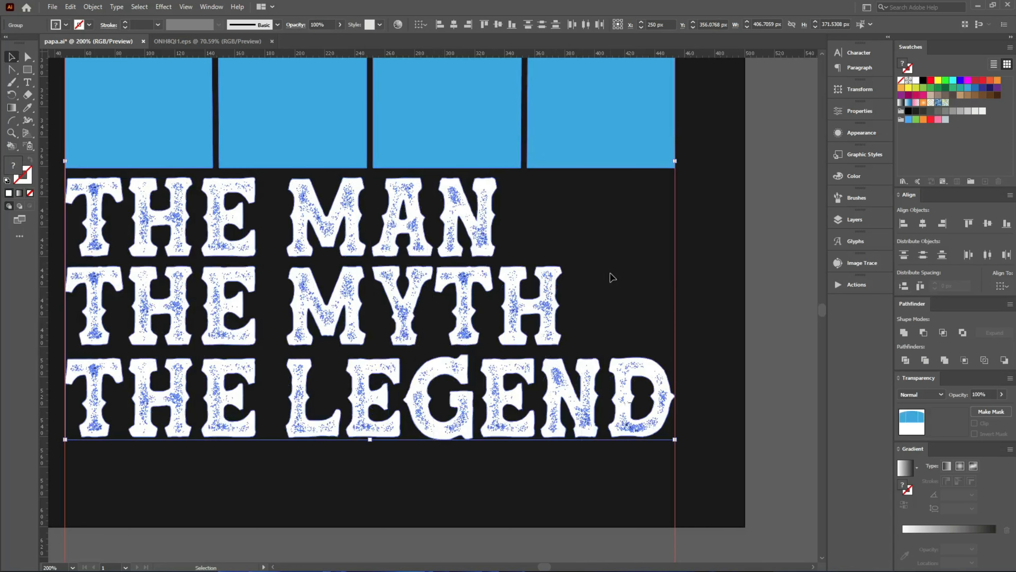
pyautogui.scroll(-4, 548, 307)
pyautogui.scroll(4, 572, 302)
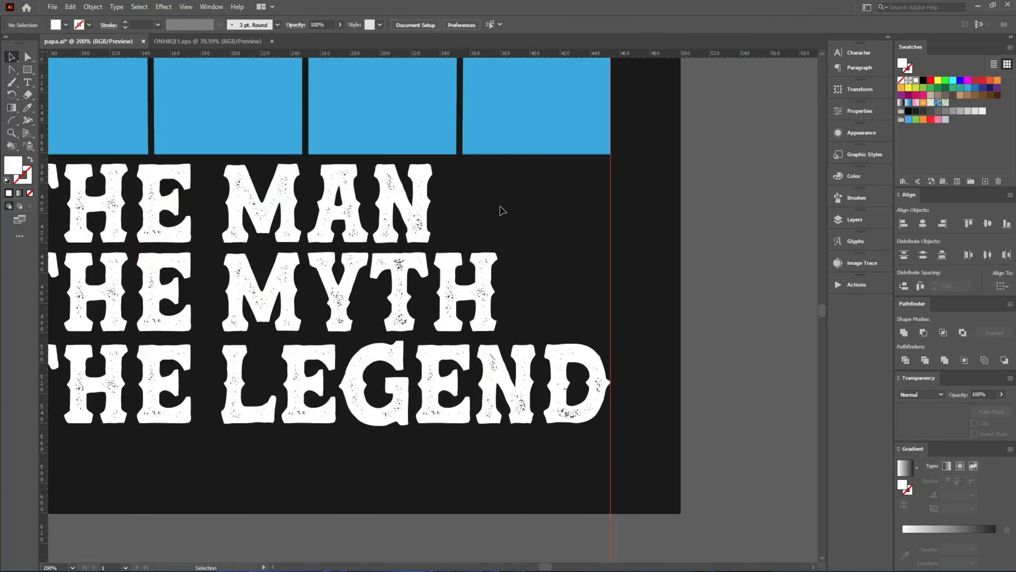
pyautogui.scroll(-3, 588, 247)
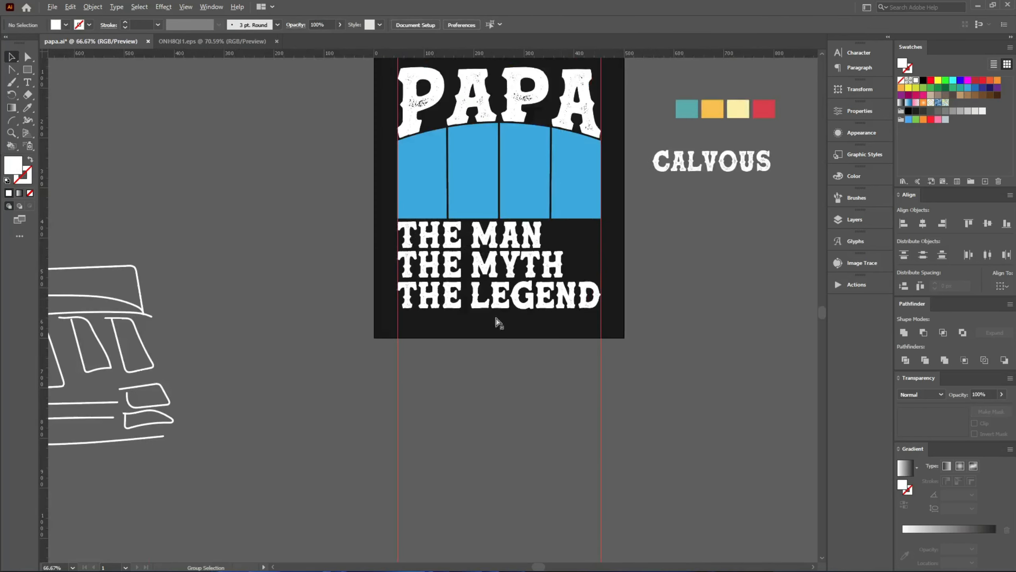
pyautogui.click(164, 419)
pyautogui.click(370, 403)
pyautogui.scroll(3, 599, 247)
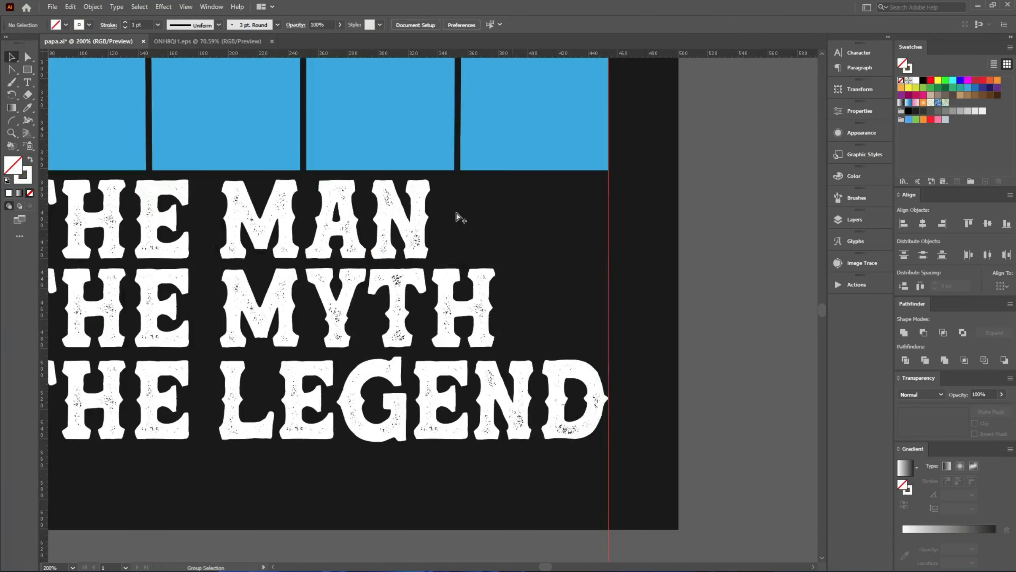
# Step: Draw a white rectangle about 52 px tall over the end of THE MAN and widen it to the right guide, about 131 px wide
pyautogui.scroll(3, 420, 221)
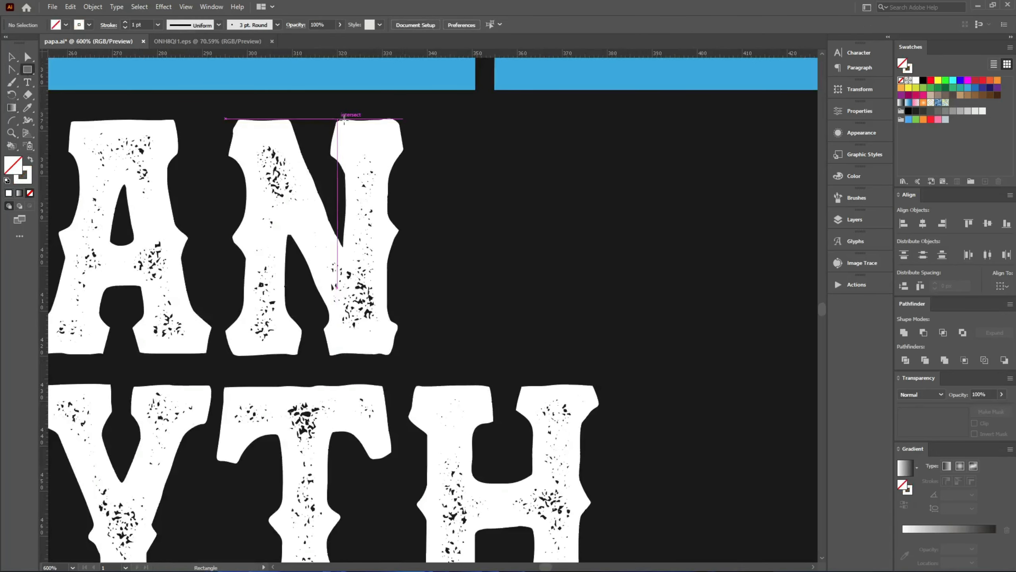
pyautogui.moveTo(348, 117); pyautogui.dragTo(398, 354)
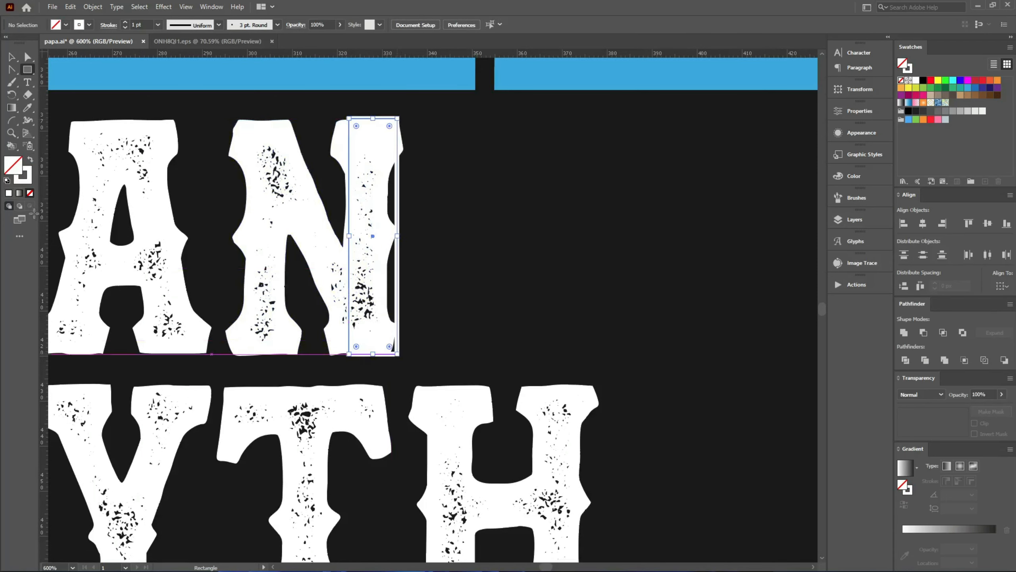
pyautogui.click(31, 161)
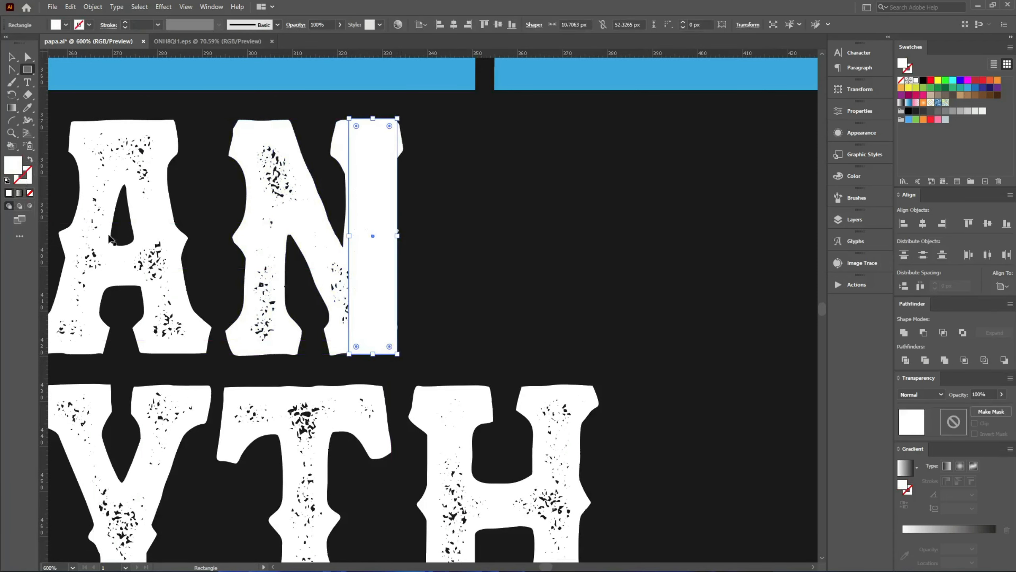
pyautogui.press('v')
pyautogui.scroll(-1, 103, 238)
pyautogui.moveTo(299, 235); pyautogui.dragTo(659, 235)
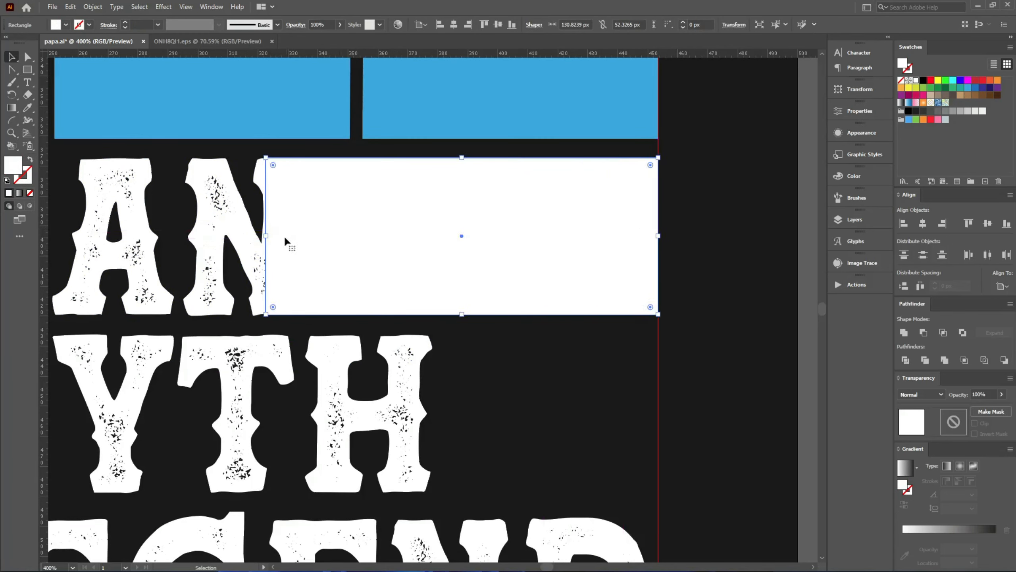
# Step: Narrow the THE MAN bar to about 119 px wide and put a copy on THE MYTH line, aligned vertically with its text
pyautogui.moveTo(266, 236); pyautogui.dragTo(301, 236)
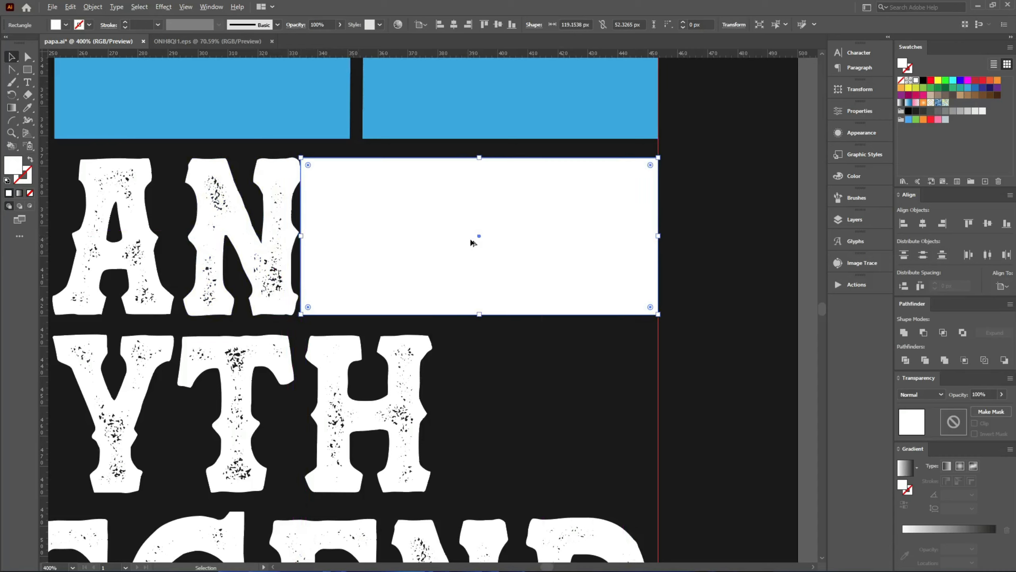
pyautogui.click(488, 375)
pyautogui.moveTo(501, 283); pyautogui.dragTo(494, 448)
pyautogui.moveTo(449, 492); pyautogui.dragTo(359, 361)
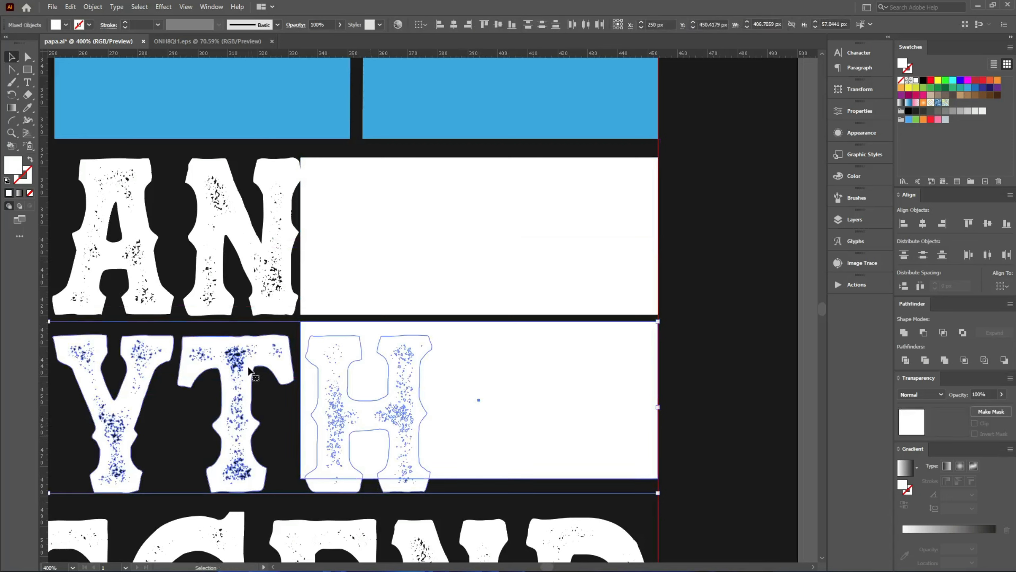
pyautogui.click(988, 223)
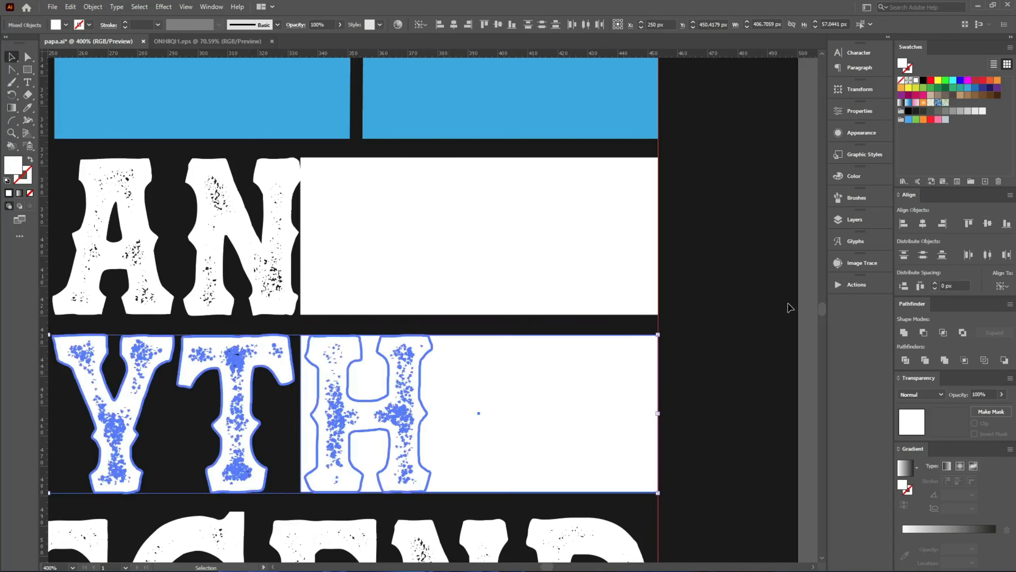
# Step: Shorten the copied bar from its inner side so it starts at the end of THE MYTH, about 75 px wide
pyautogui.click(700, 360)
pyautogui.click(297, 423)
pyautogui.moveTo(301, 413); pyautogui.dragTo(434, 409)
pyautogui.click(475, 506)
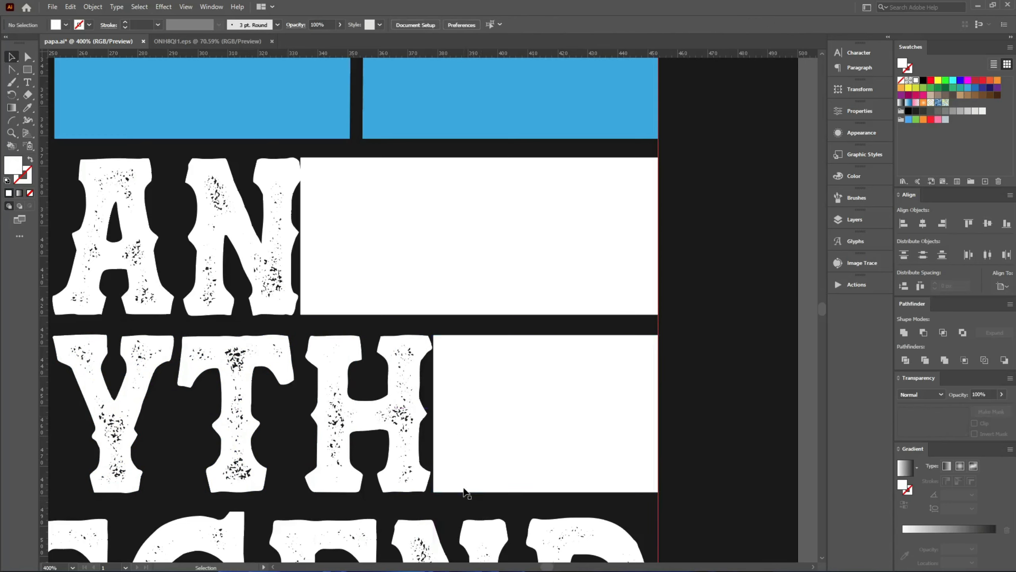
# Step: Move the inner edges of both white bars together about 8 px away from the lettering, keeping their outer edges on the guide
pyautogui.scroll(3, 469, 500)
pyautogui.press('a')
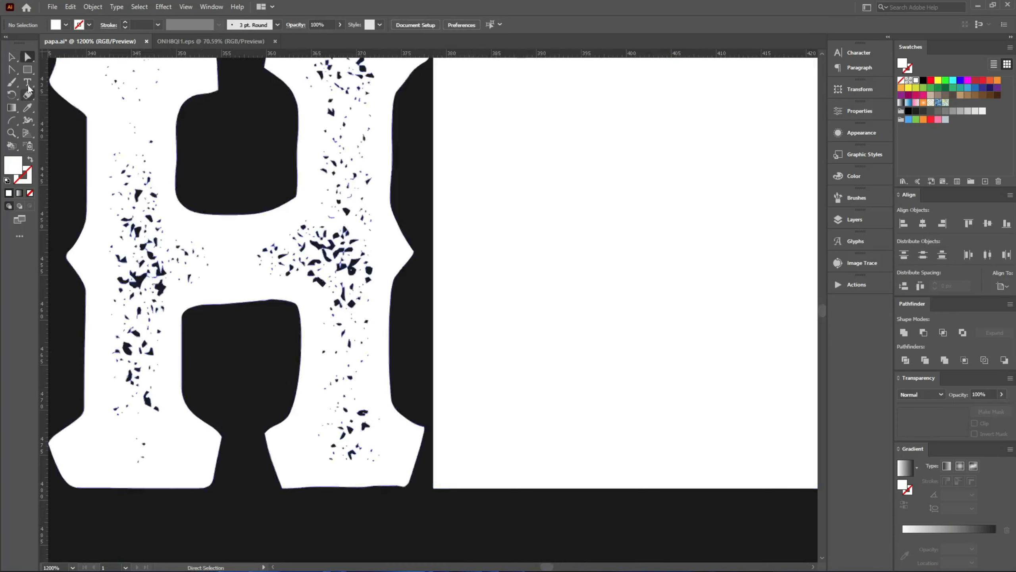
pyautogui.scroll(-1, 444, 501)
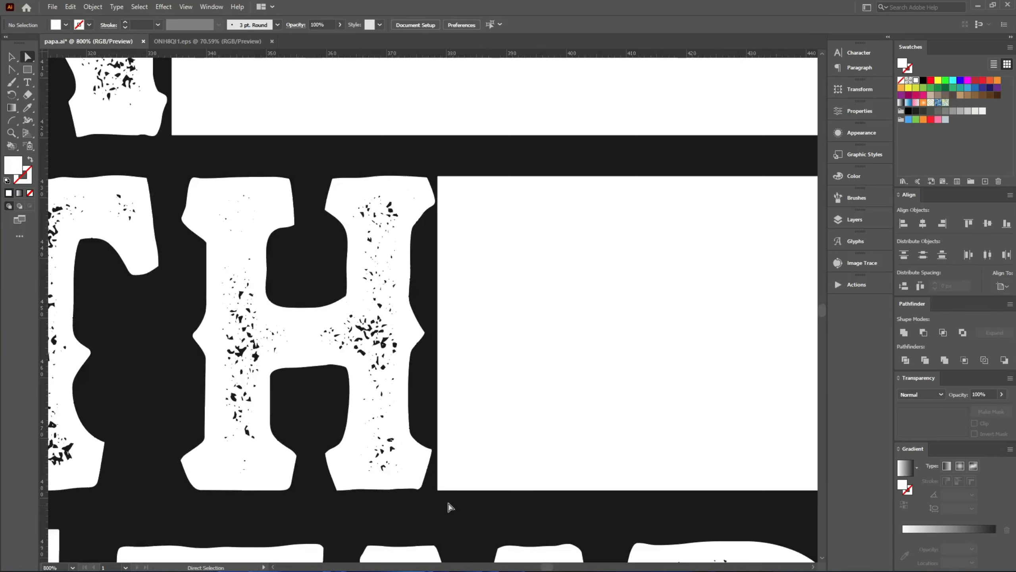
pyautogui.moveTo(434, 486); pyautogui.dragTo(435, 485)
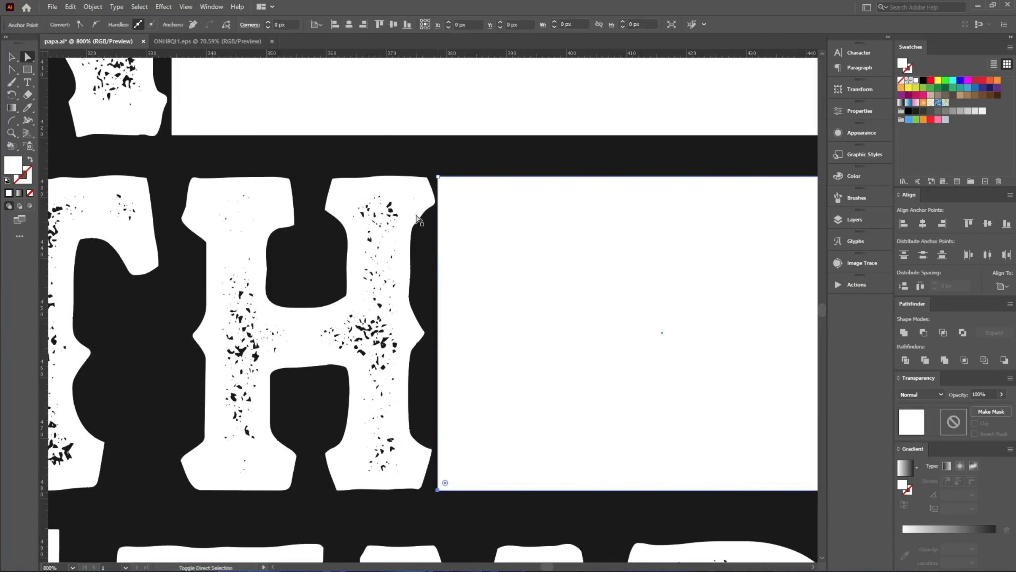
pyautogui.moveTo(444, 182); pyautogui.dragTo(445, 183)
pyautogui.scroll(4, 172, 209)
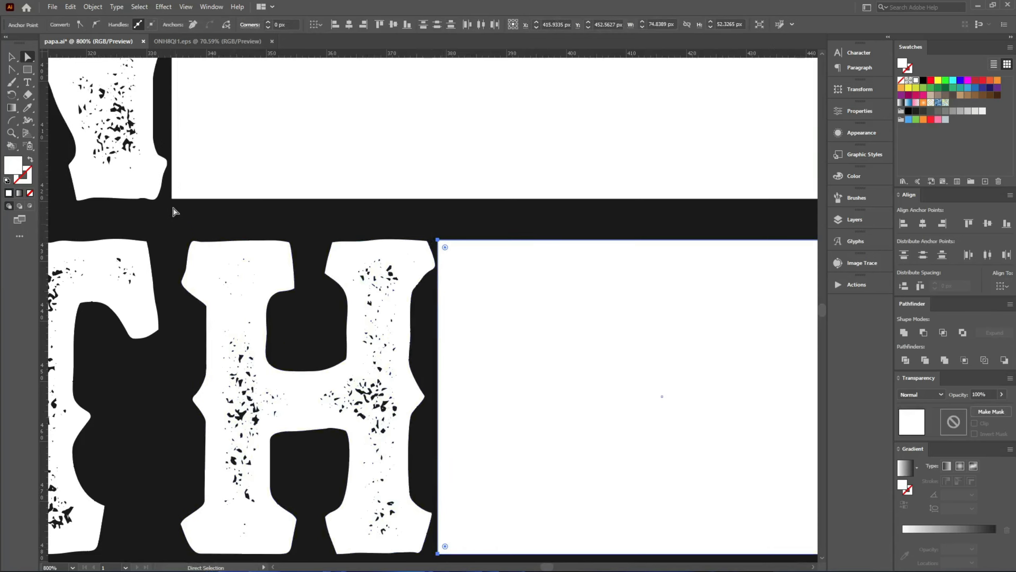
pyautogui.moveTo(168, 270); pyautogui.dragTo(168, 271)
pyautogui.scroll(5, 240, 289)
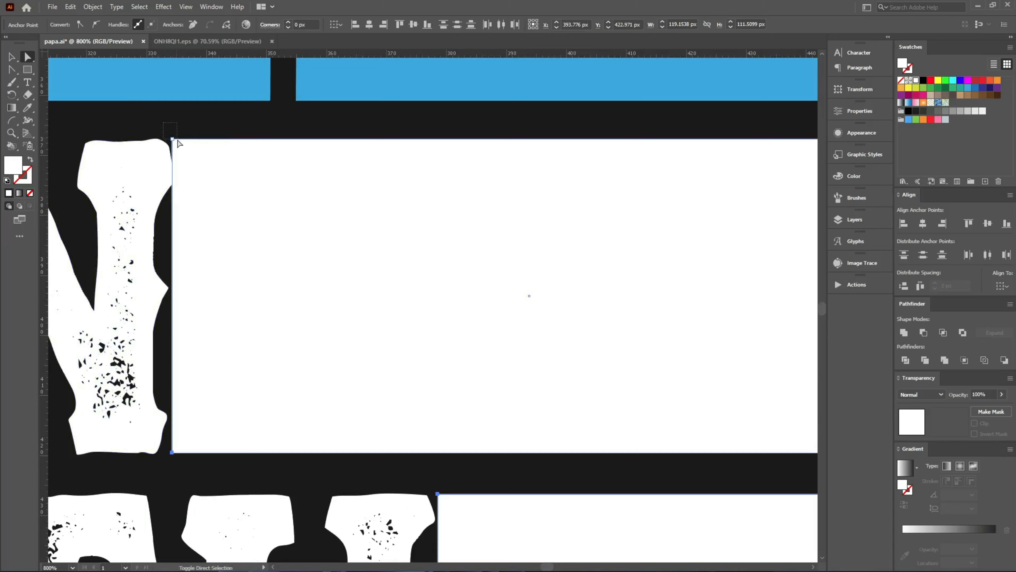
pyautogui.moveTo(179, 144); pyautogui.dragTo(180, 145)
pyautogui.scroll(-2, 278, 130)
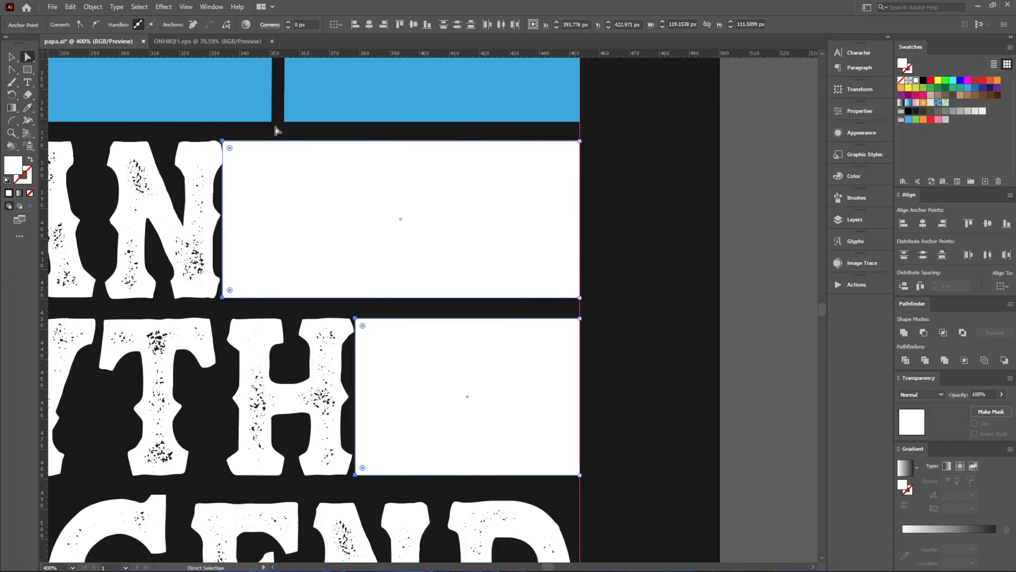
pyautogui.press('Right')
pyautogui.press('Right')
pyautogui.press('Right')
pyautogui.press('Right')
pyautogui.press('Right')
pyautogui.press('Right')
pyautogui.press('Right')
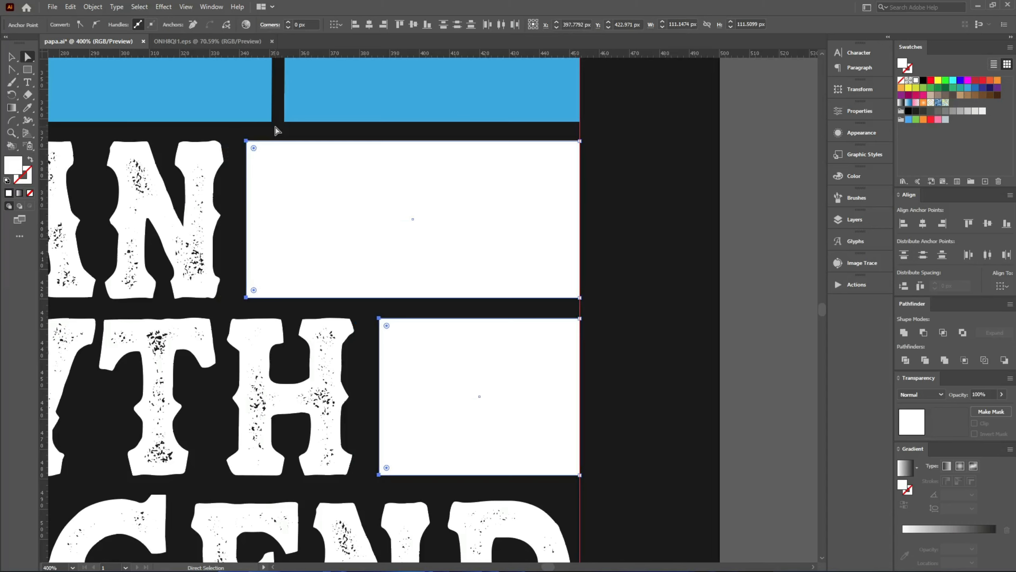
pyautogui.press('v')
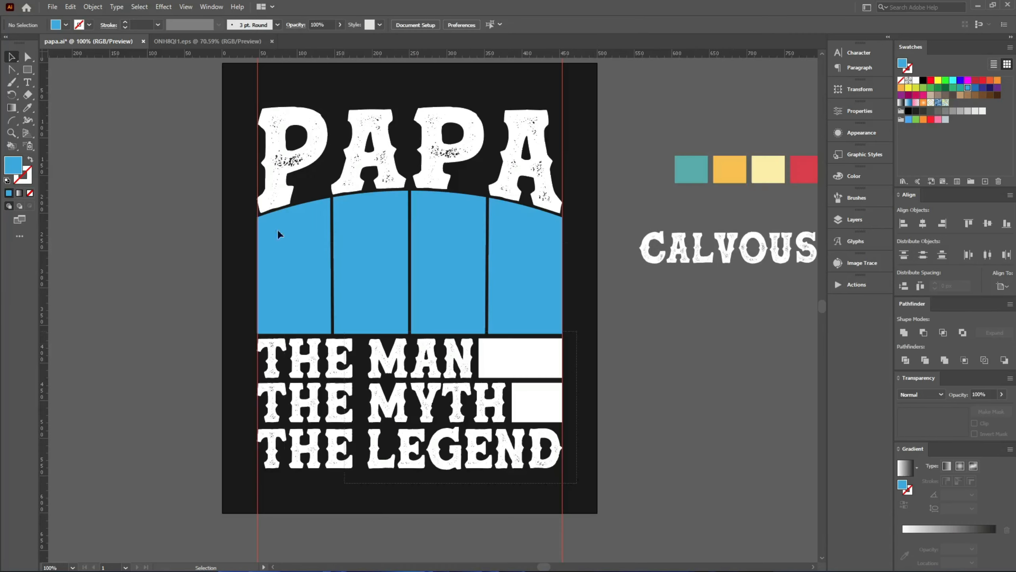
pyautogui.moveTo(278, 228); pyautogui.dragTo(202, 111)
pyautogui.click(167, 245)
pyautogui.hotkey('ctrl', '+')
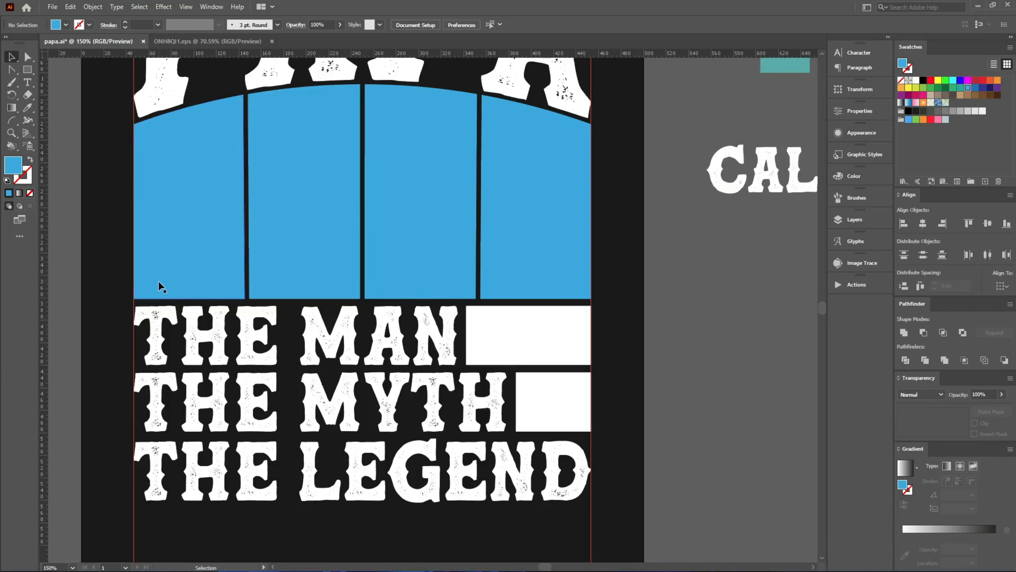
# Step: Switch to Chrome and search Google for "grass silhouette" images
pyautogui.moveTo(404, 566)
pyautogui.click(432, 559)
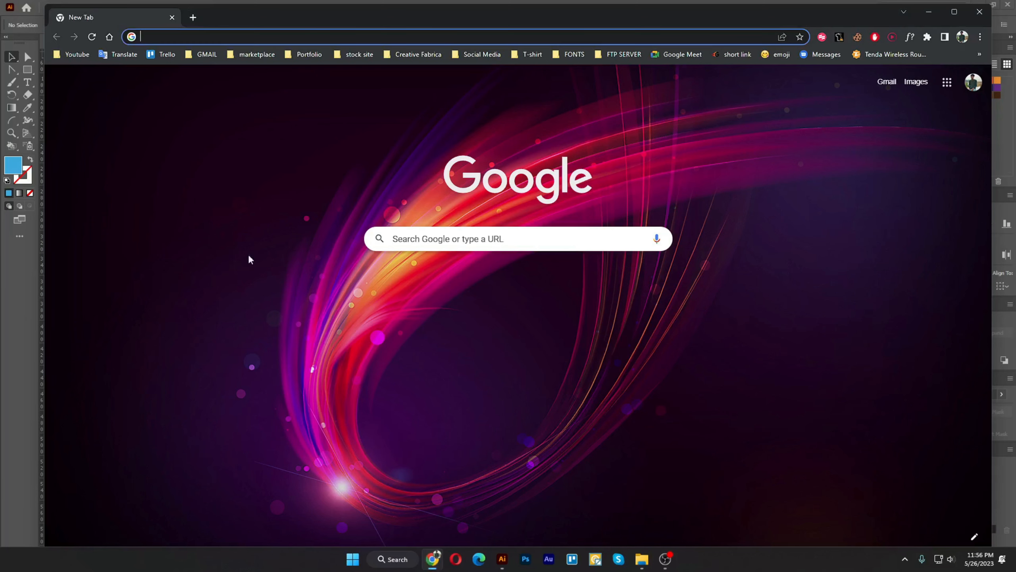
pyautogui.write('gras')
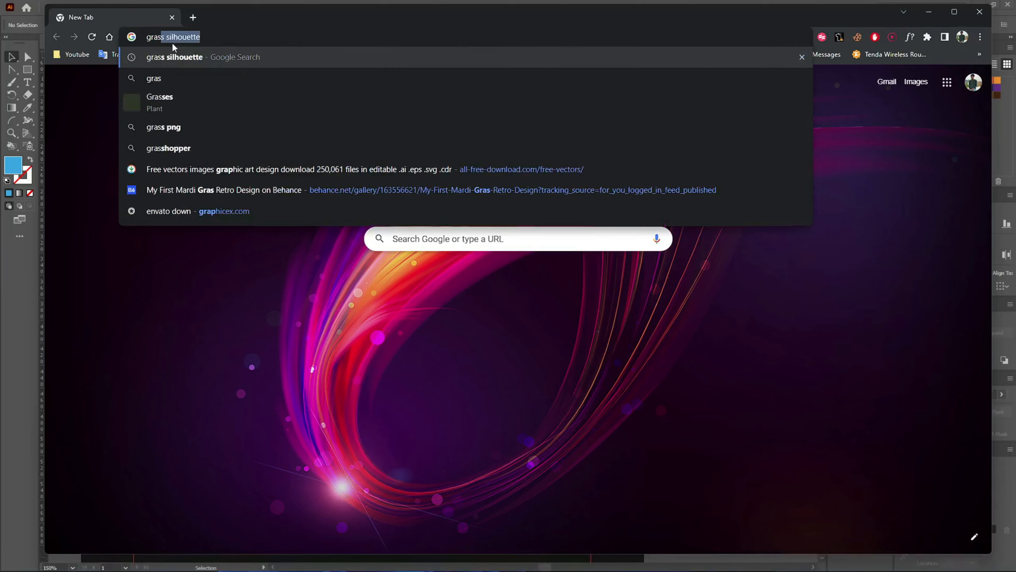
pyautogui.write('s silhouette')
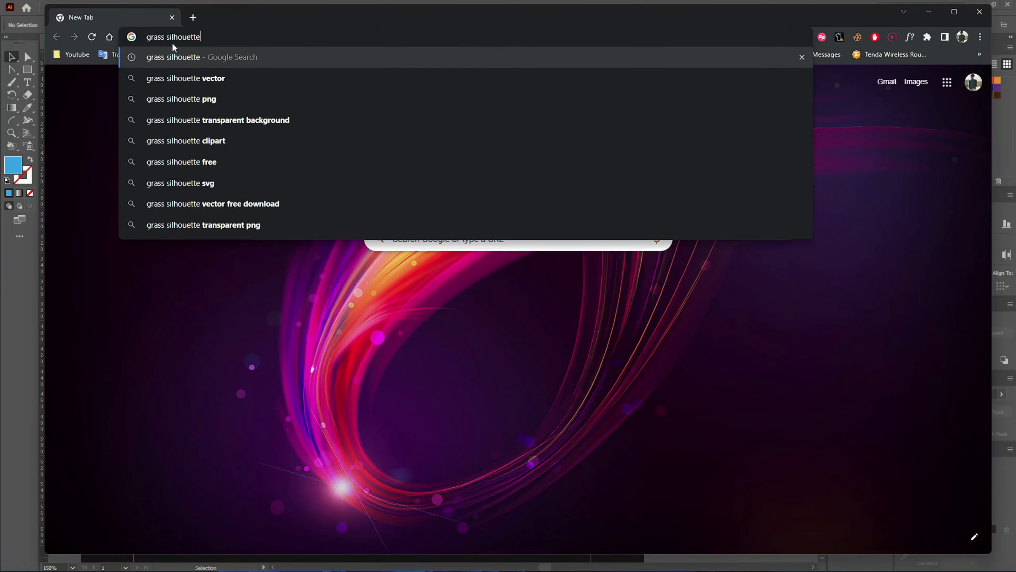
pyautogui.press('Return')
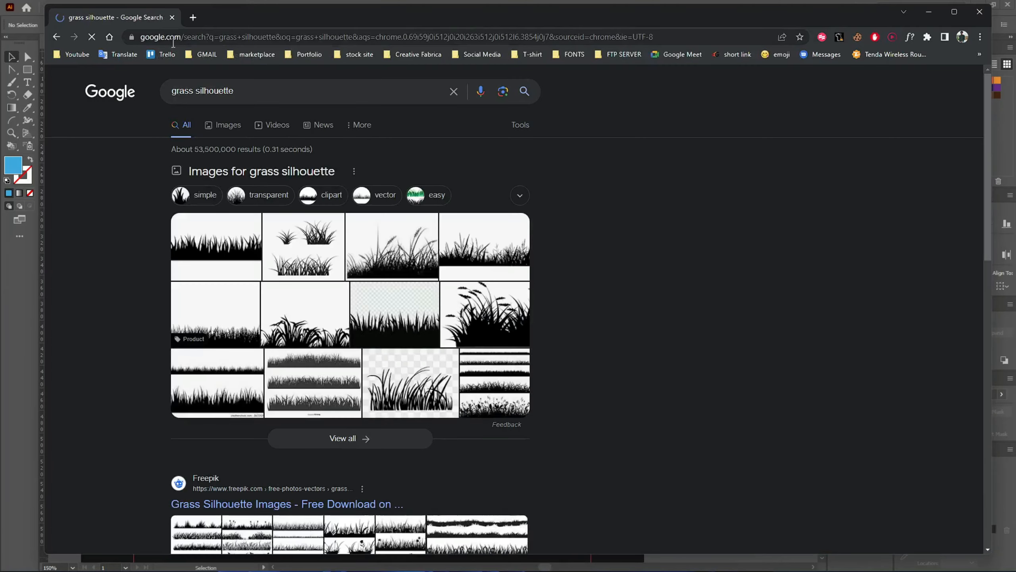
pyautogui.click(218, 126)
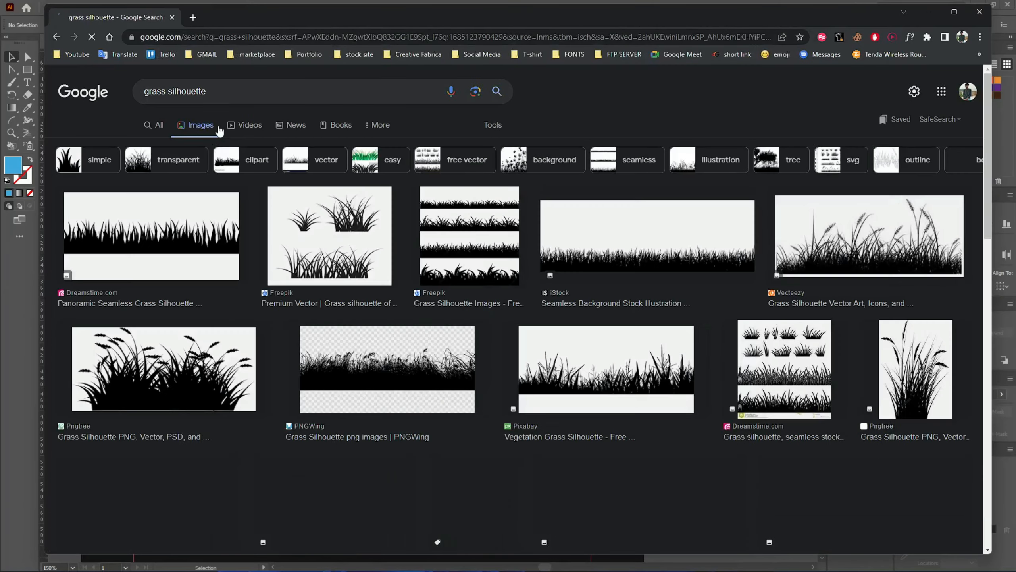
# Step: Browse the grass silhouette image results for a long, even strip of grass on a transparent background
pyautogui.scroll(-8, 293, 167)
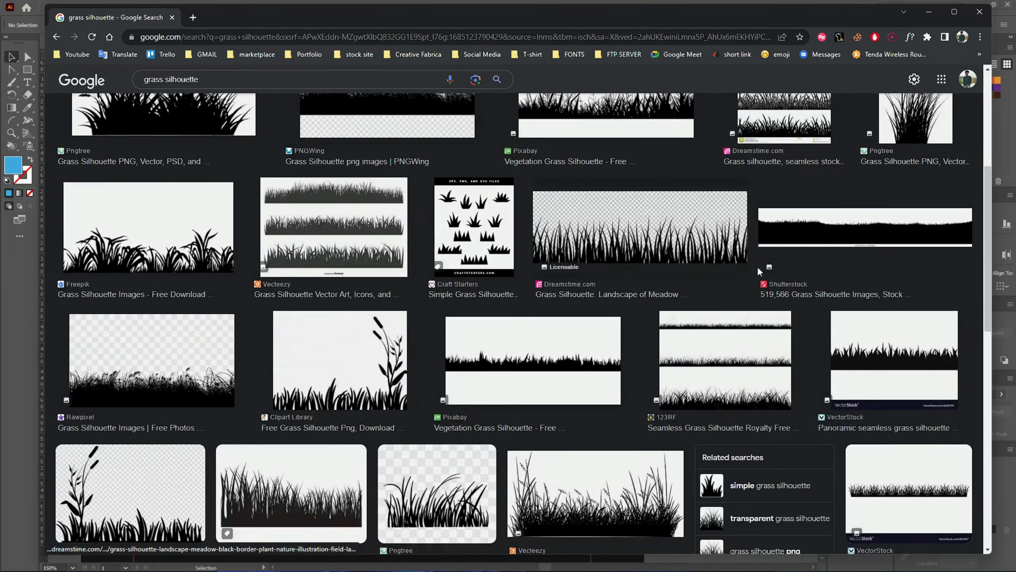
pyautogui.moveTo(874, 230)
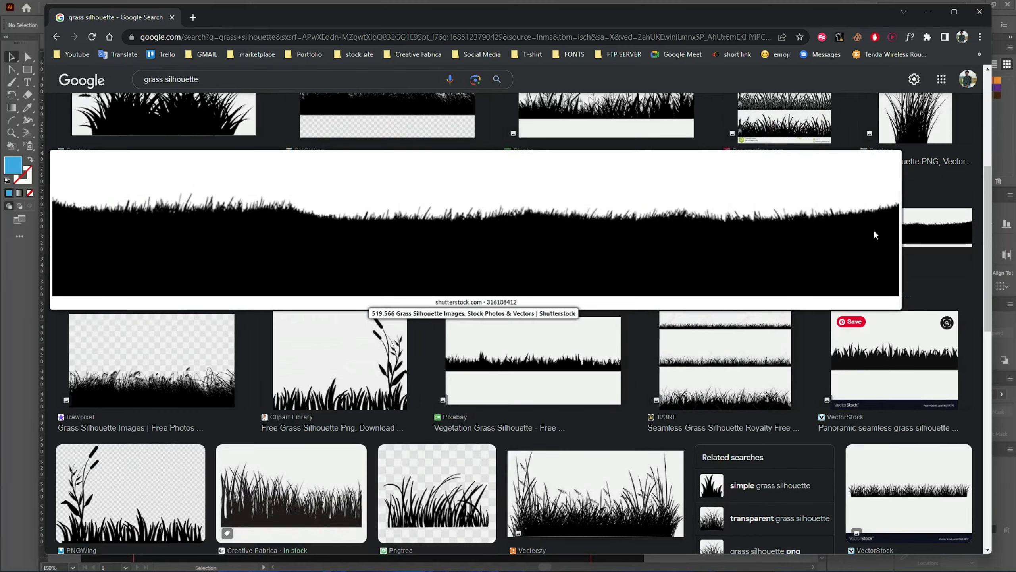
pyautogui.scroll(-8, 874, 229)
pyautogui.scroll(-4, 762, 275)
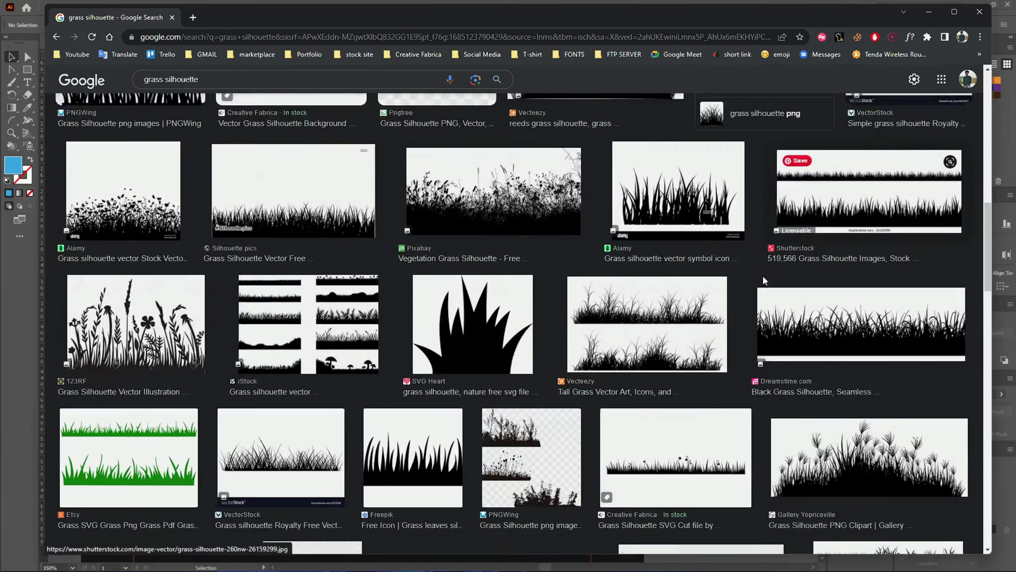
pyautogui.scroll(-3, 763, 275)
pyautogui.scroll(-3, 680, 304)
pyautogui.moveTo(471, 321)
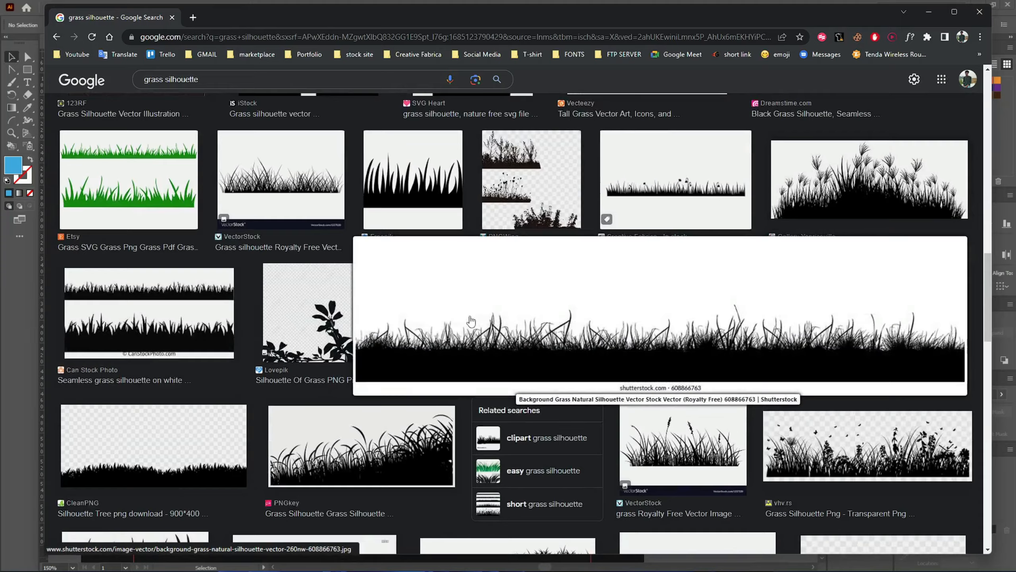
pyautogui.scroll(-5, 471, 320)
pyautogui.scroll(-4, 464, 347)
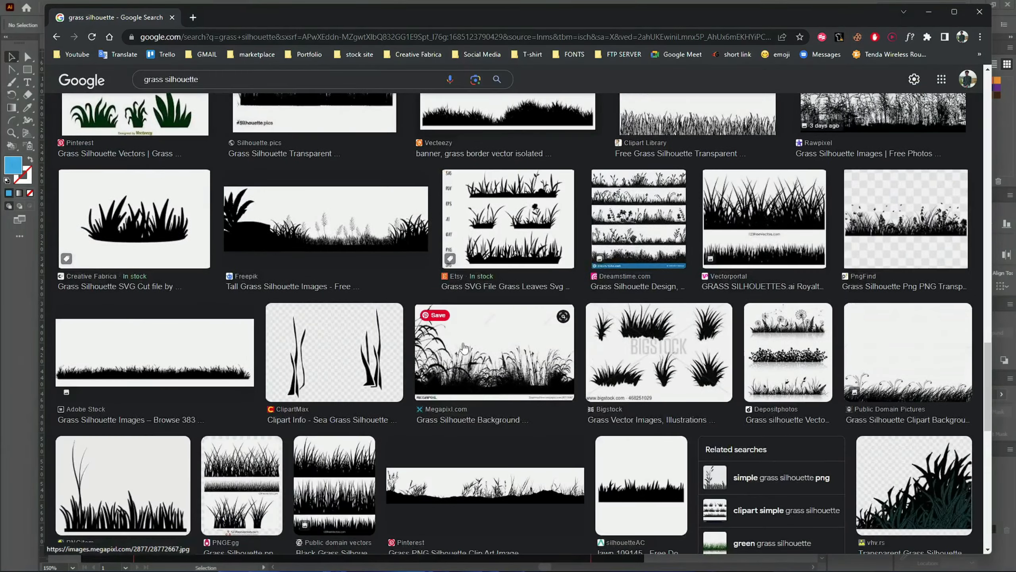
pyautogui.scroll(-5, 464, 346)
pyautogui.scroll(-4, 279, 396)
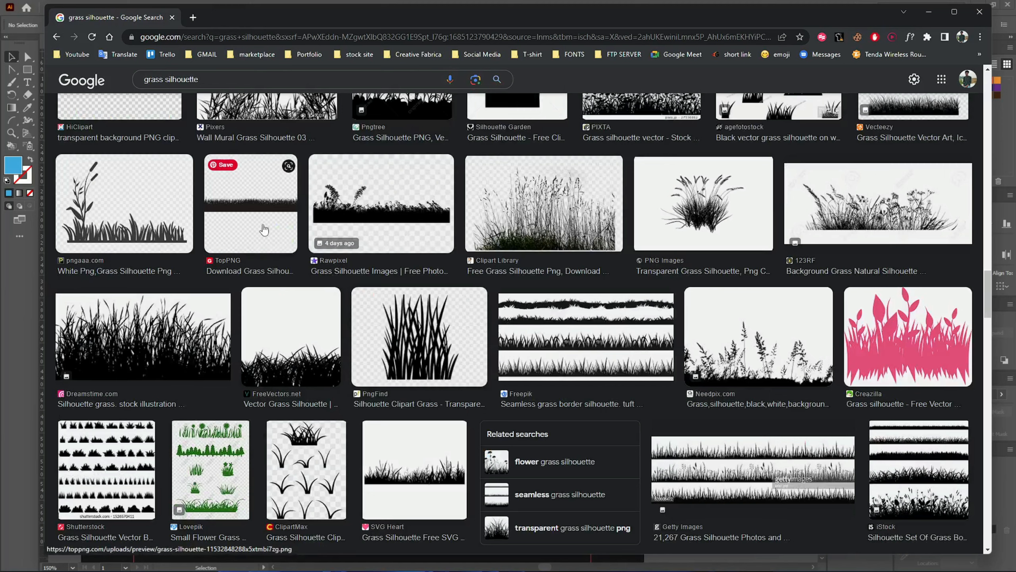
pyautogui.moveTo(264, 230)
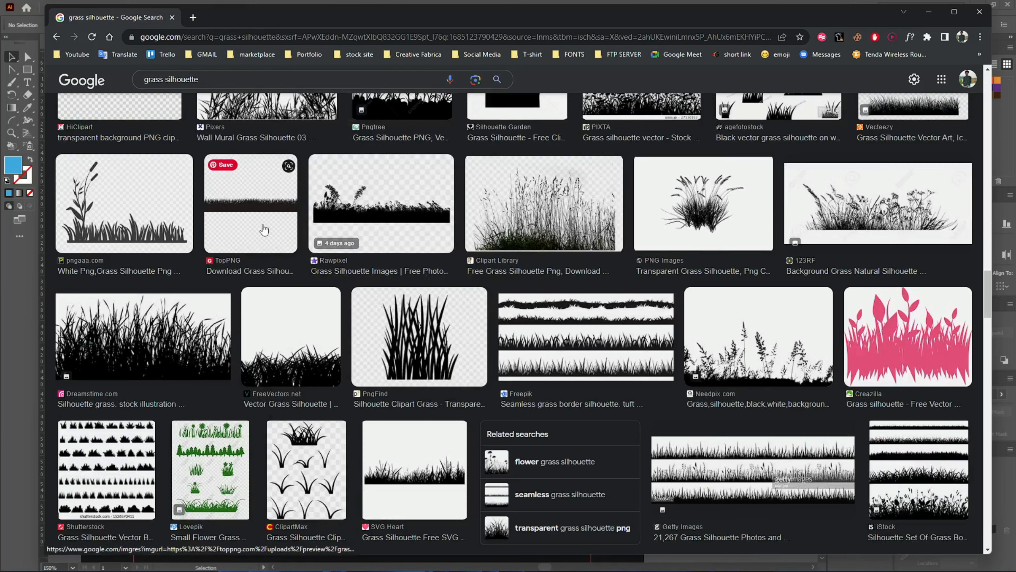
# Step: Open the TopPNG grass silhouette's download page and bring its image into papa.ai in Illustrator, below the artboard
pyautogui.click(264, 229)
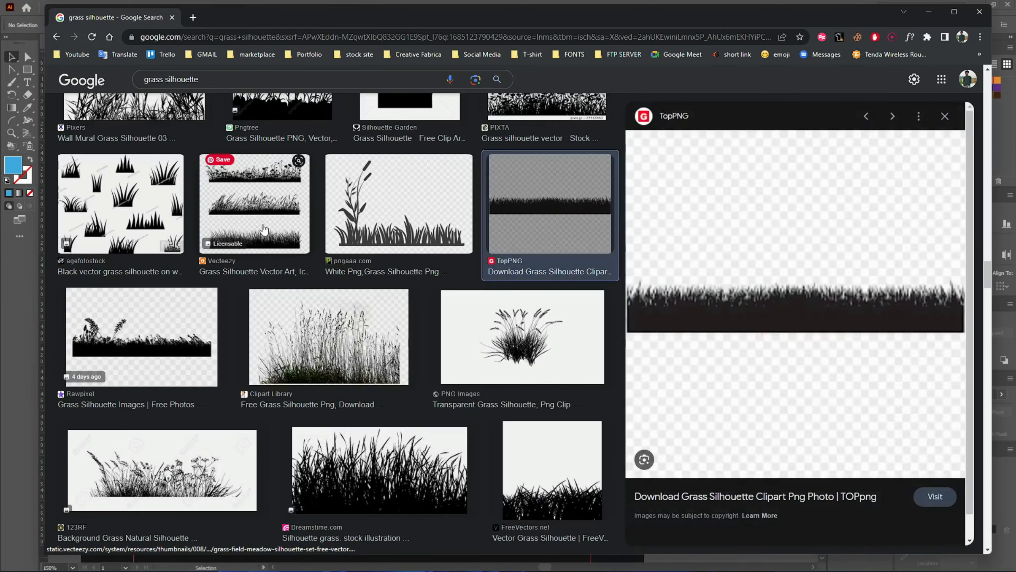
pyautogui.click(759, 331)
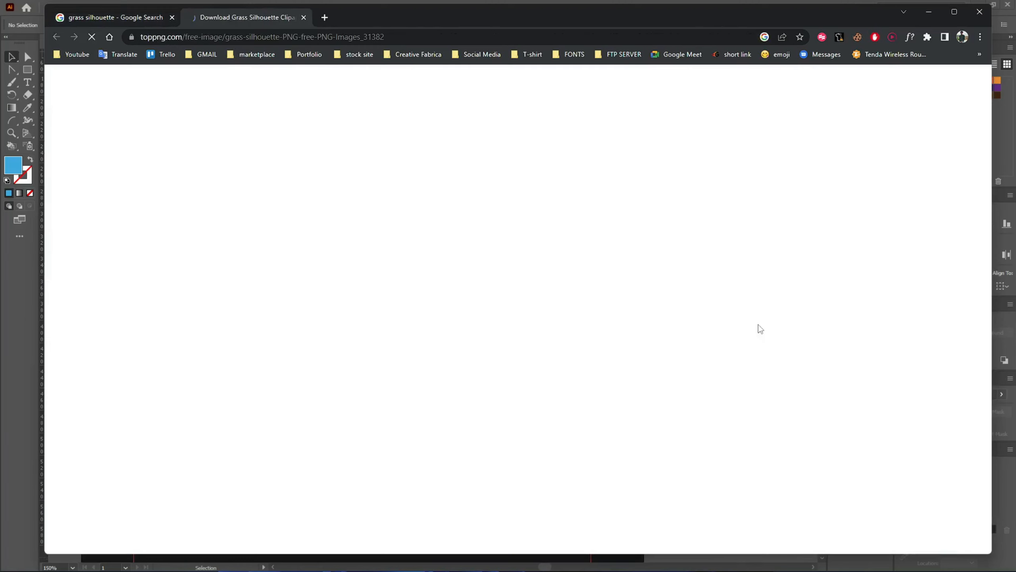
pyautogui.scroll(-5, 563, 299)
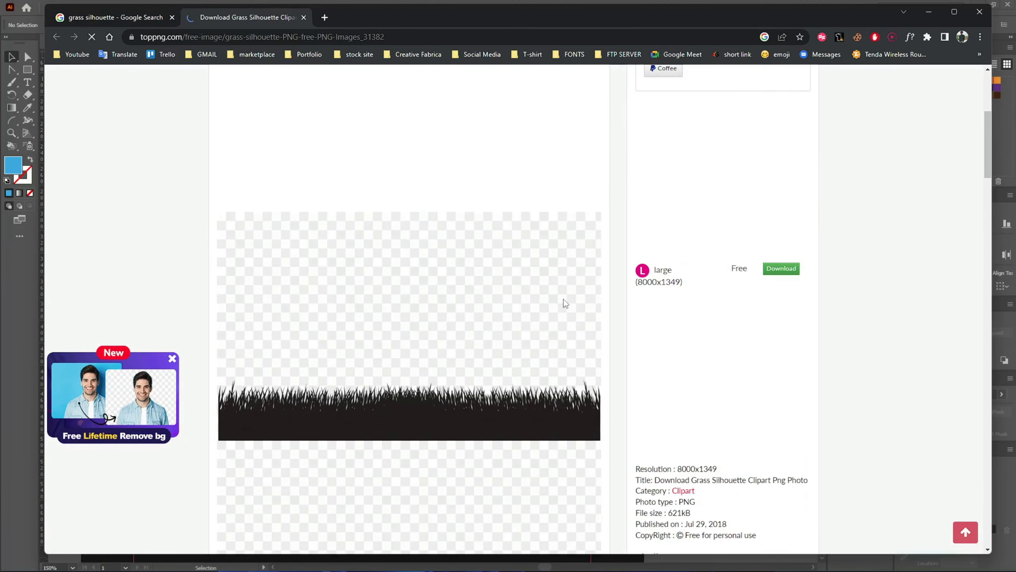
pyautogui.scroll(-5, 407, 354)
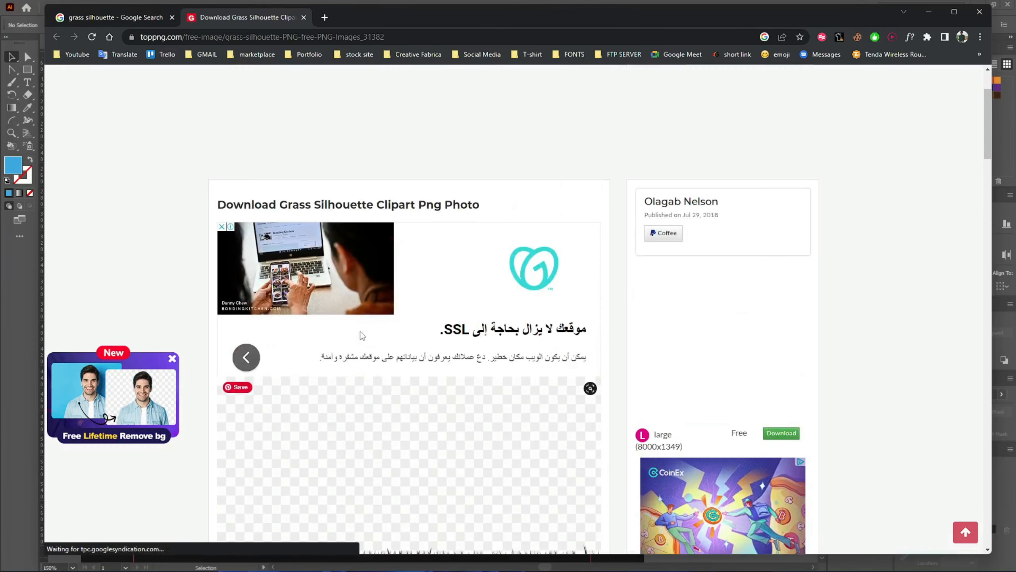
pyautogui.scroll(-10, 360, 331)
pyautogui.scroll(-10, 358, 328)
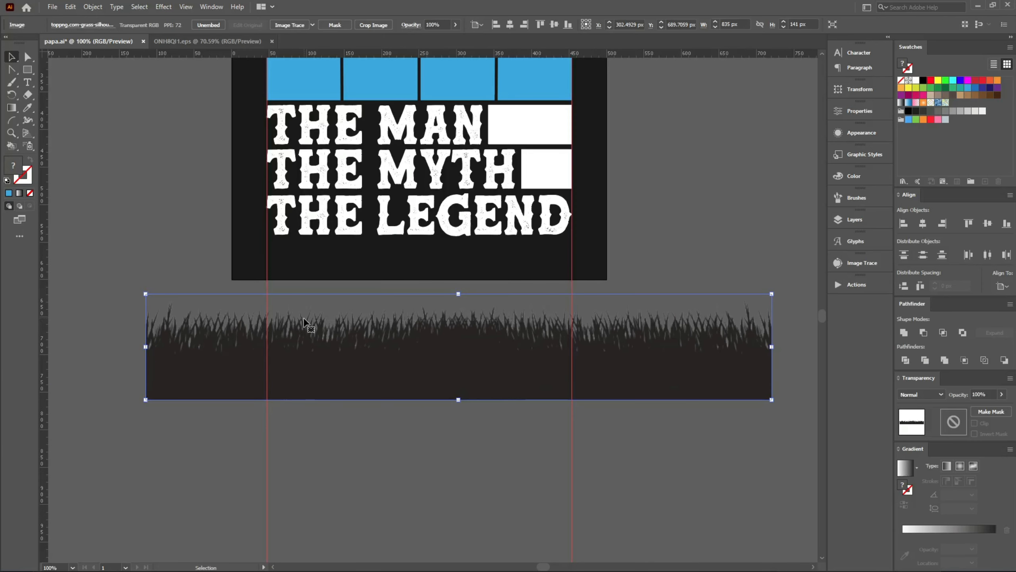
# Step: Image-trace the placed grass picture below the artboard with the default preset
pyautogui.press('a')
pyautogui.scroll(1, 375, 390)
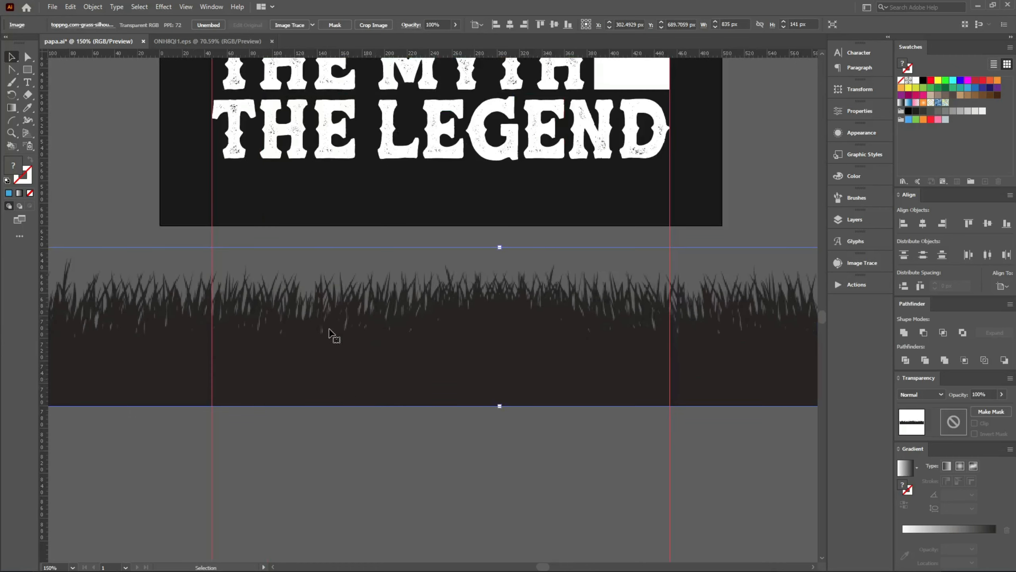
pyautogui.scroll(-1, 334, 332)
pyautogui.scroll(1, 343, 321)
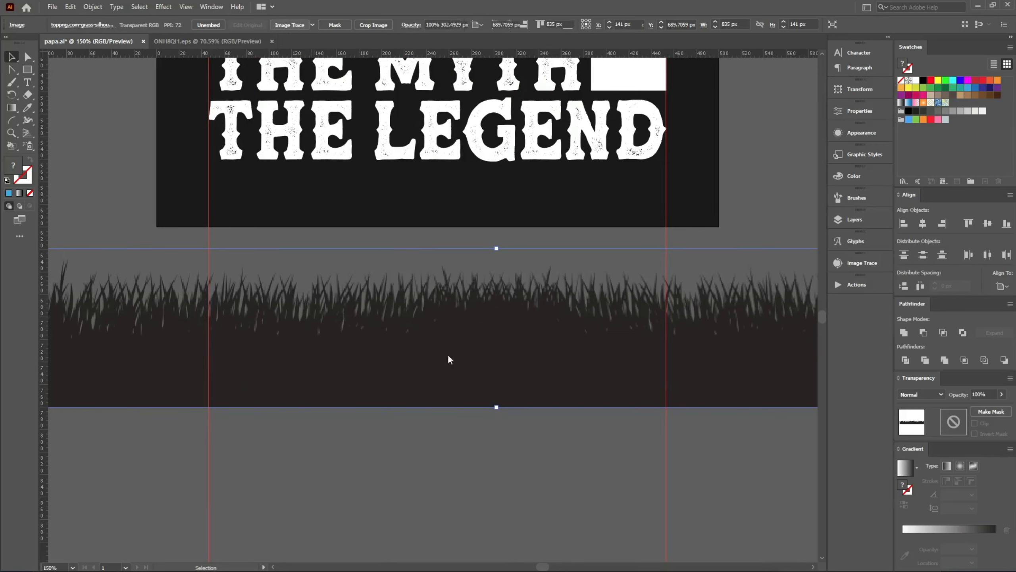
pyautogui.scroll(-2, 270, 345)
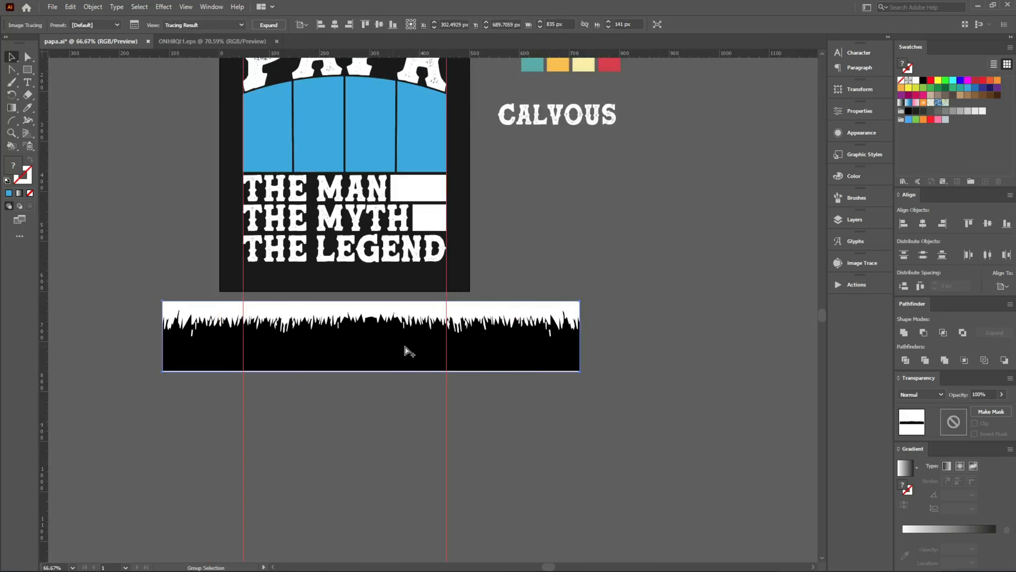
pyautogui.scroll(1, 502, 348)
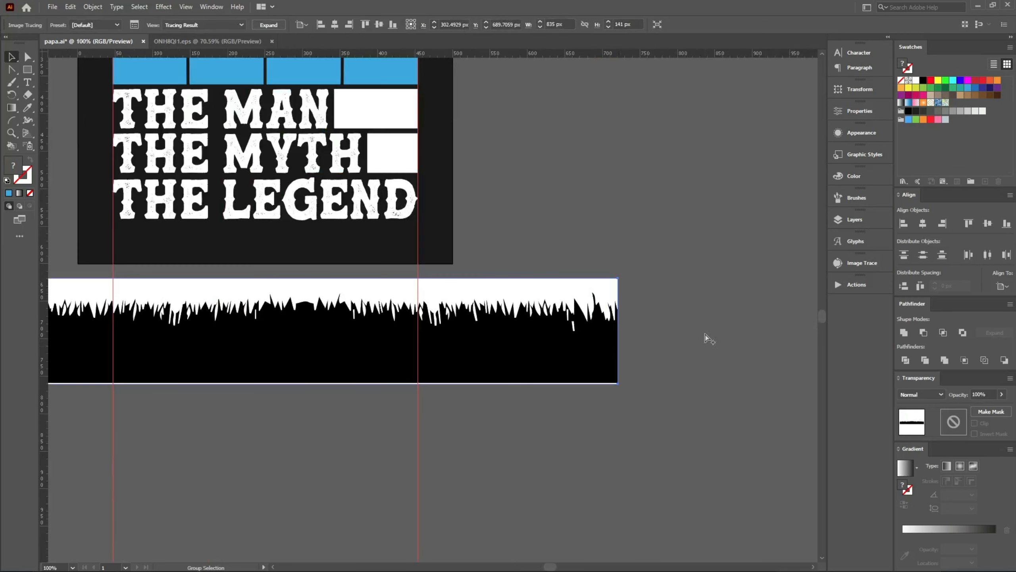
# Step: Refine the grass trace to threshold 208, paths 76%, corners 92% and noise 11 px, with white ignored
pyautogui.click(867, 264)
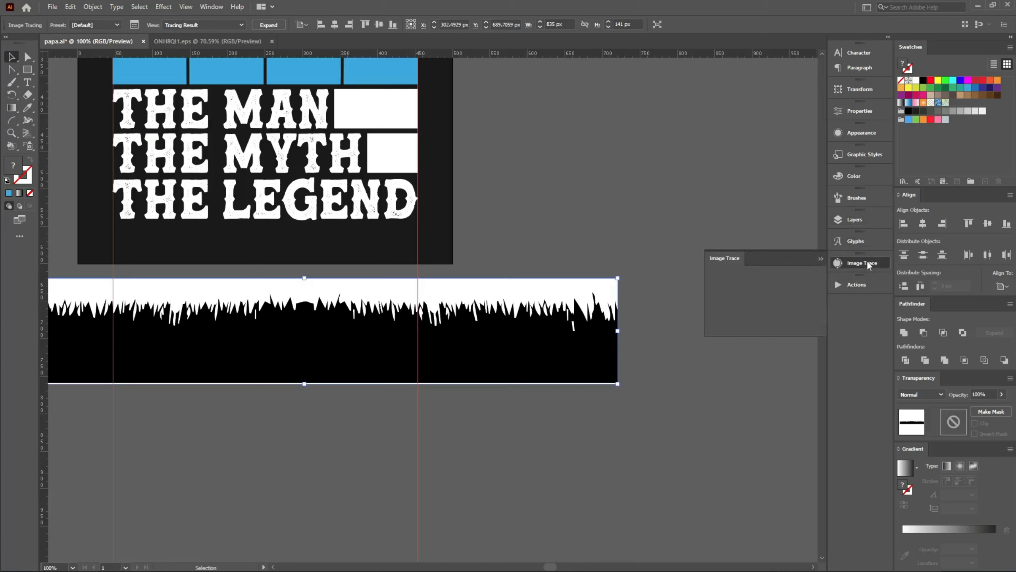
pyautogui.click(210, 7)
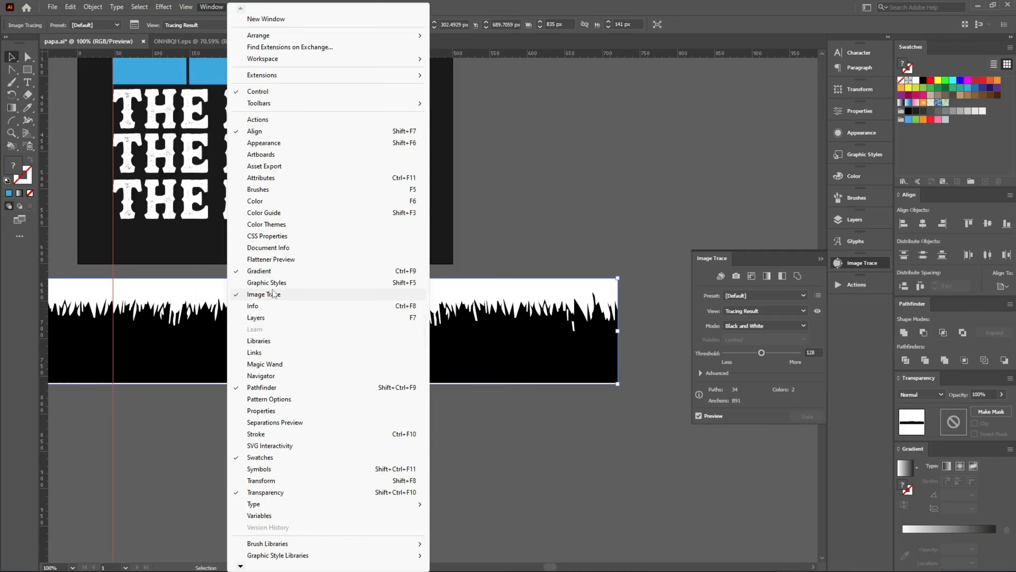
pyautogui.click(760, 263)
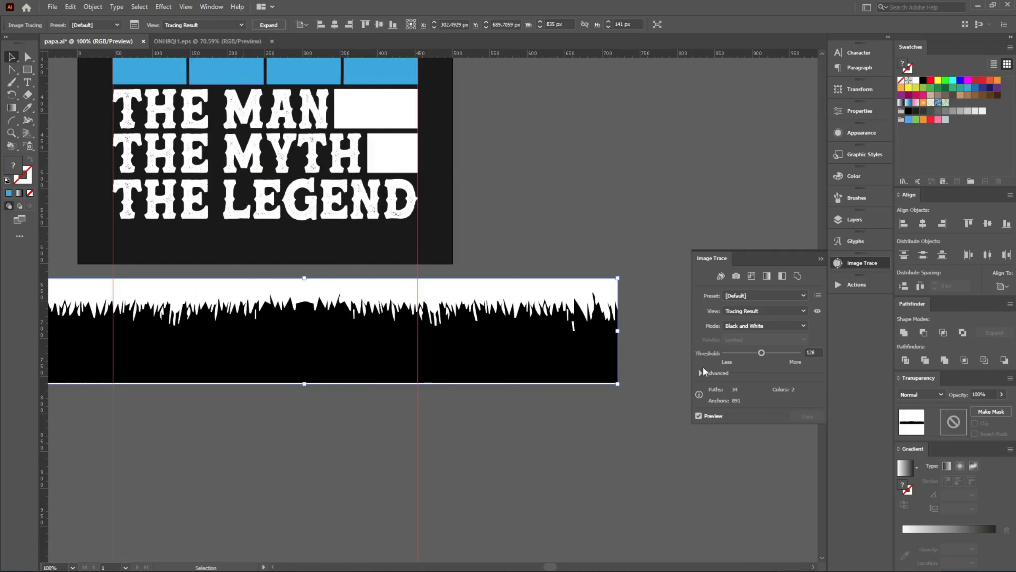
pyautogui.click(702, 372)
pyautogui.moveTo(742, 427); pyautogui.dragTo(727, 431)
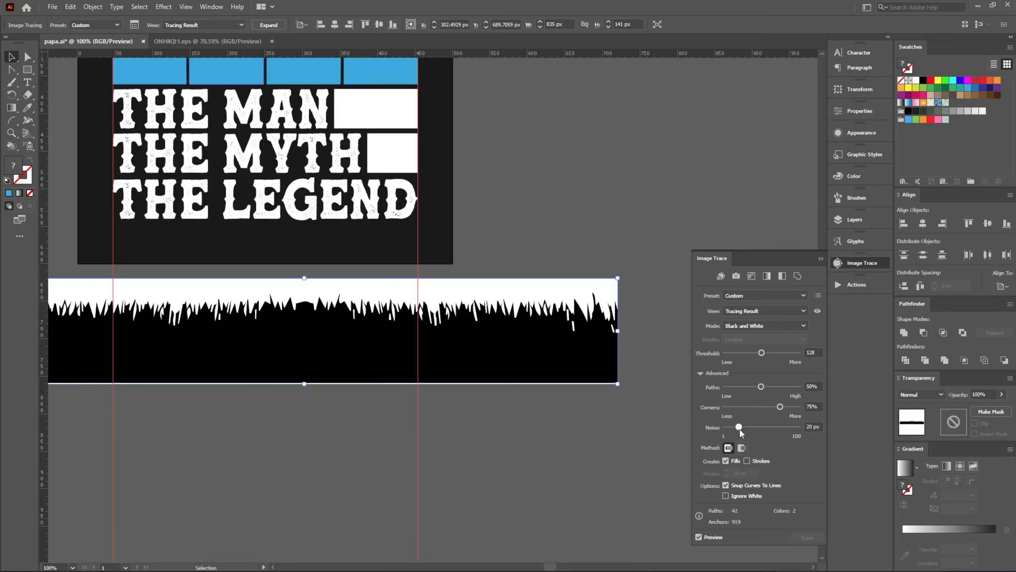
pyautogui.moveTo(740, 429); pyautogui.dragTo(733, 429)
pyautogui.moveTo(769, 383); pyautogui.dragTo(774, 387)
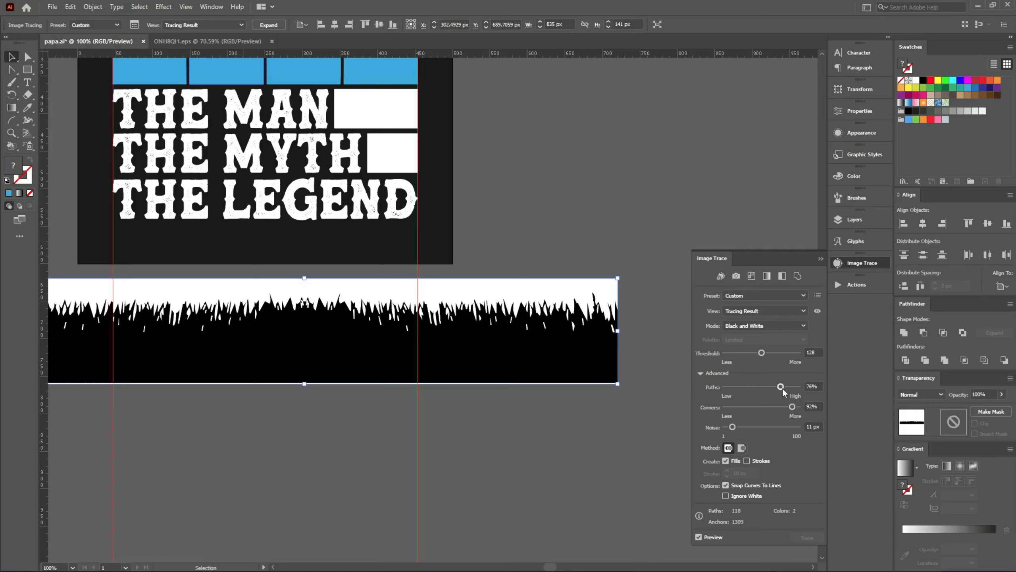
pyautogui.moveTo(780, 355); pyautogui.dragTo(784, 354)
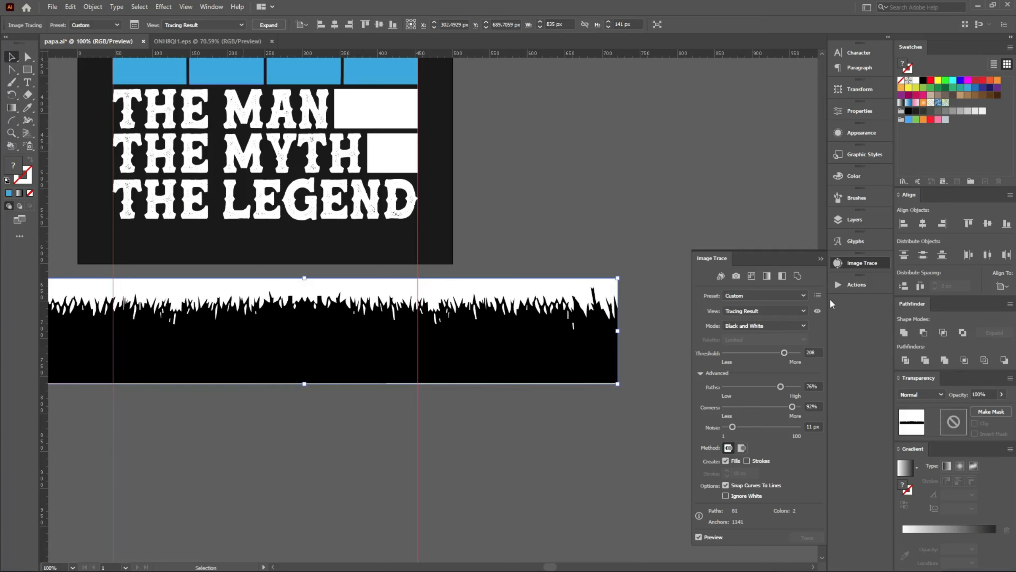
pyautogui.click(750, 493)
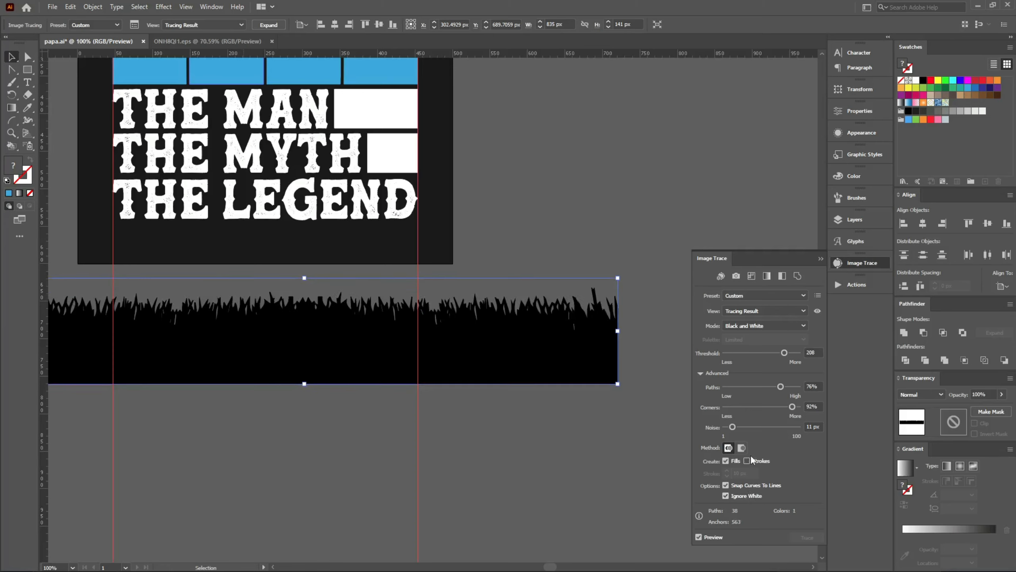
pyautogui.click(820, 259)
# Step: Expand the traced grass into editable vector paths and deselect it
pyautogui.scroll(-2, 472, 356)
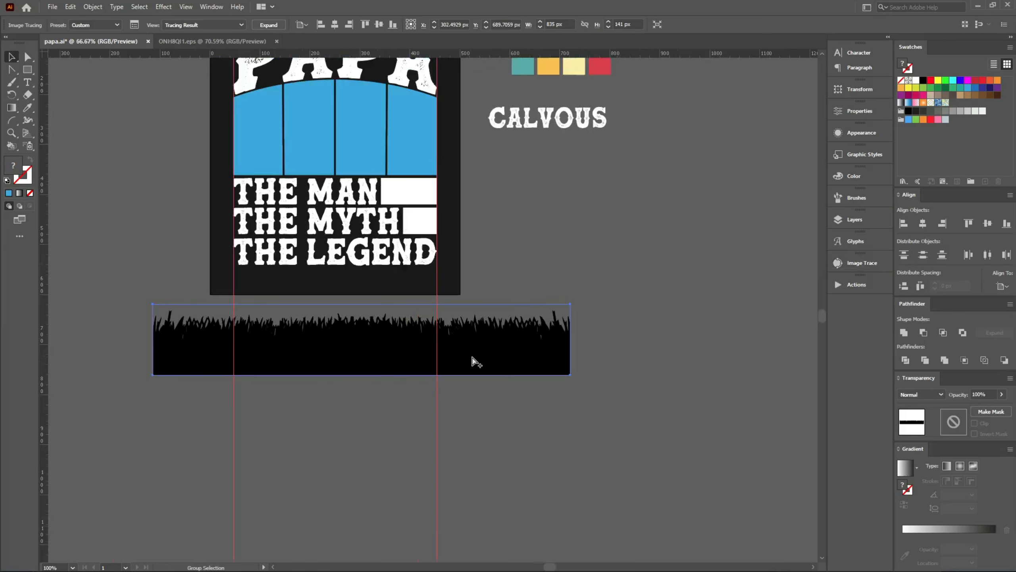
pyautogui.scroll(1, 384, 352)
pyautogui.press('v')
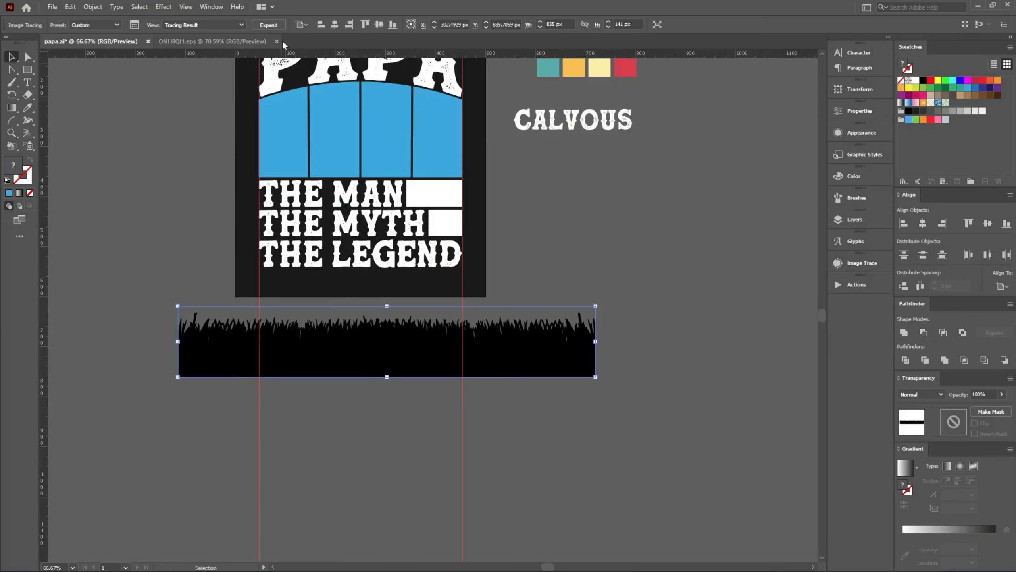
pyautogui.click(268, 25)
pyautogui.click(435, 394)
pyautogui.scroll(4, 419, 336)
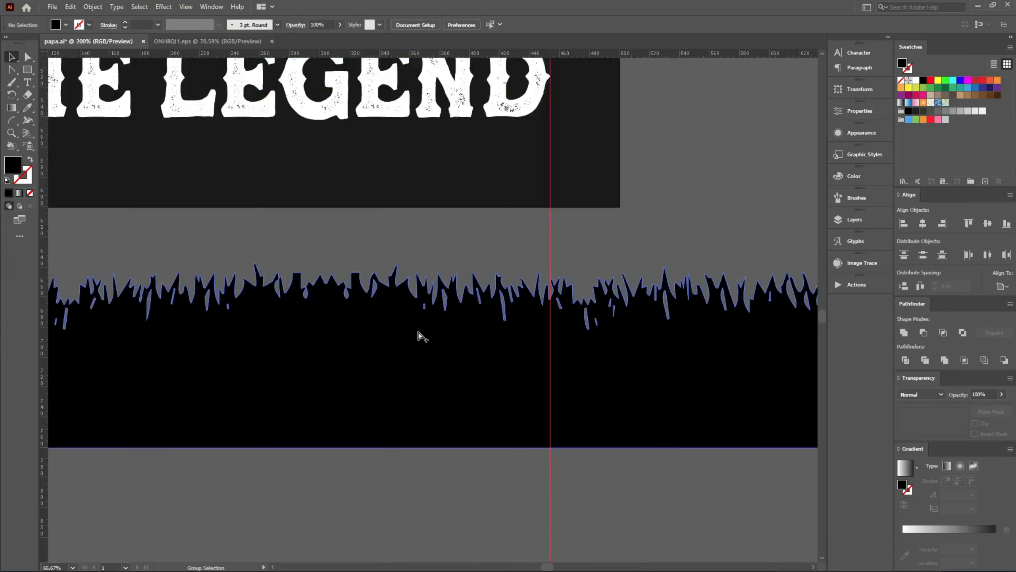
pyautogui.scroll(-4, 415, 263)
pyautogui.scroll(1, 353, 271)
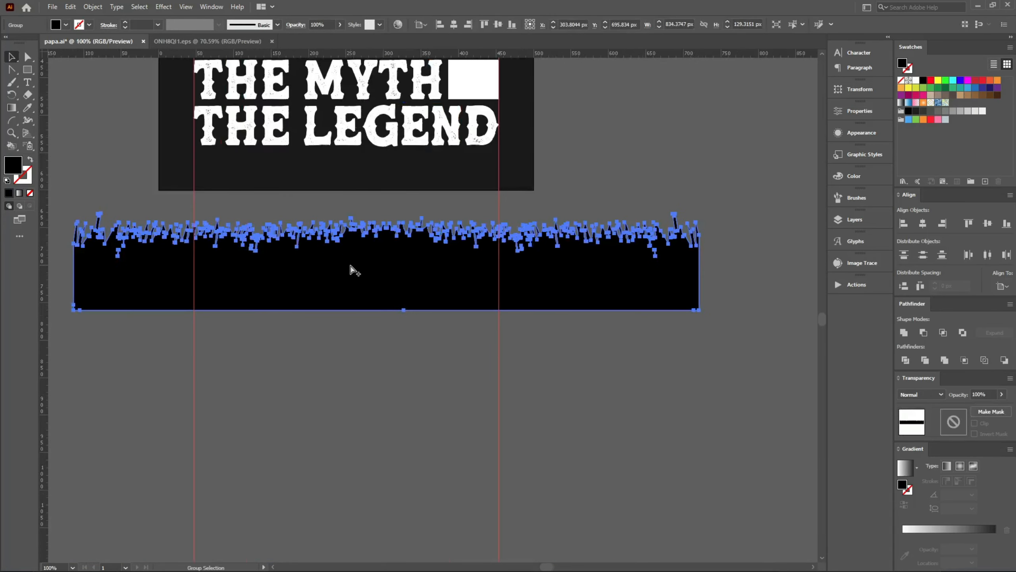
# Step: Erase the solid lower part of the grass across its full width, leaving a strip about 57 px tall
pyautogui.click(352, 270)
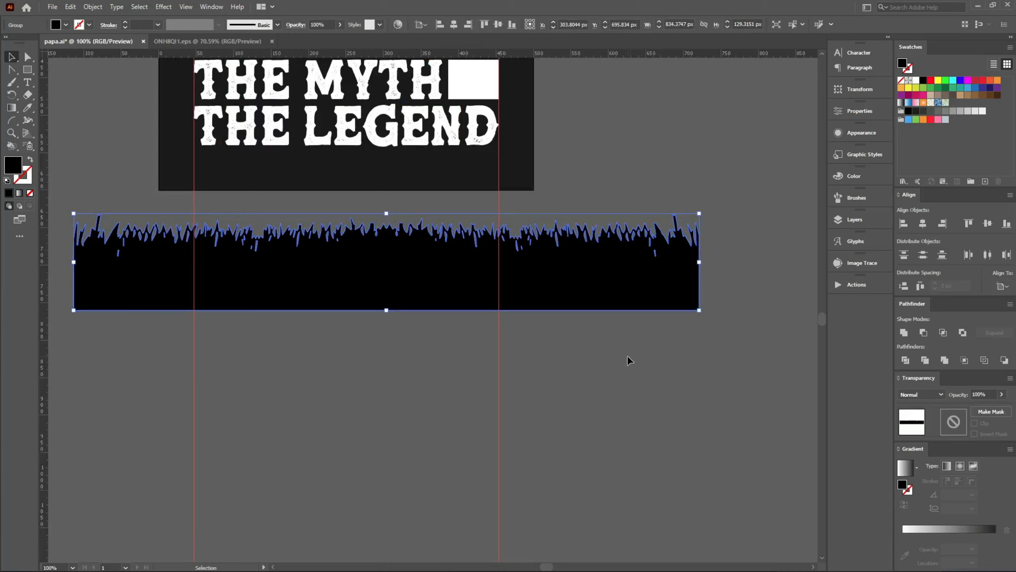
pyautogui.press('shift')
pyautogui.hotkey('shift', 'e')
pyautogui.moveTo(752, 385)
pyautogui.mouseDown()
pyautogui.moveTo(608, 350)
pyautogui.moveTo(34, 268)
pyautogui.moveTo(58, 256)
pyautogui.mouseUp()
pyautogui.press('v')
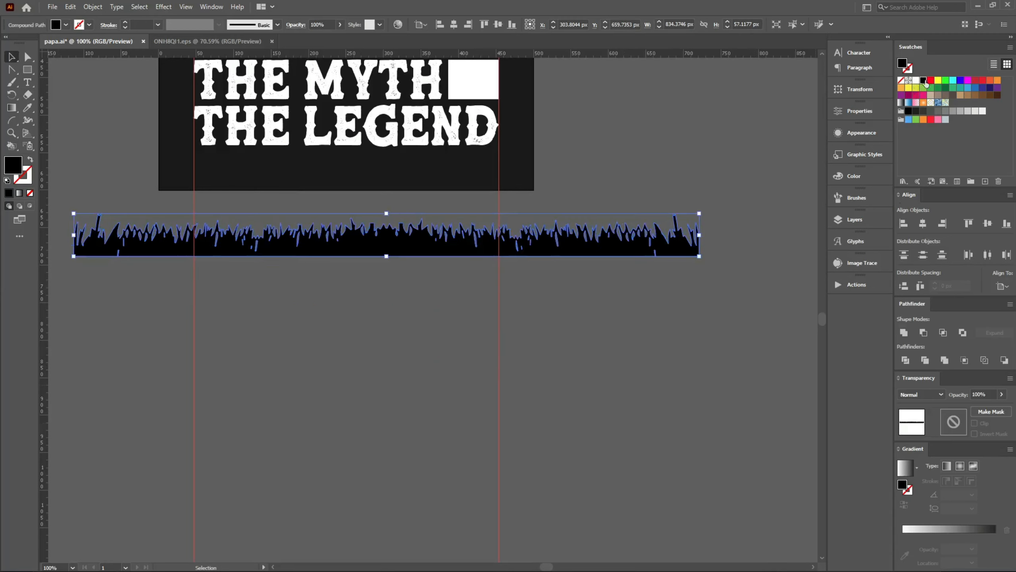
# Step: Move the grass strip over the base of the blue panels and centre it horizontally with them
pyautogui.scroll(3, 414, 311)
pyautogui.moveTo(372, 326); pyautogui.dragTo(404, 112)
pyautogui.moveTo(366, 76); pyautogui.dragTo(345, 212)
pyautogui.keyDown('shift'); pyautogui.click(345, 211); pyautogui.keyUp('shift')
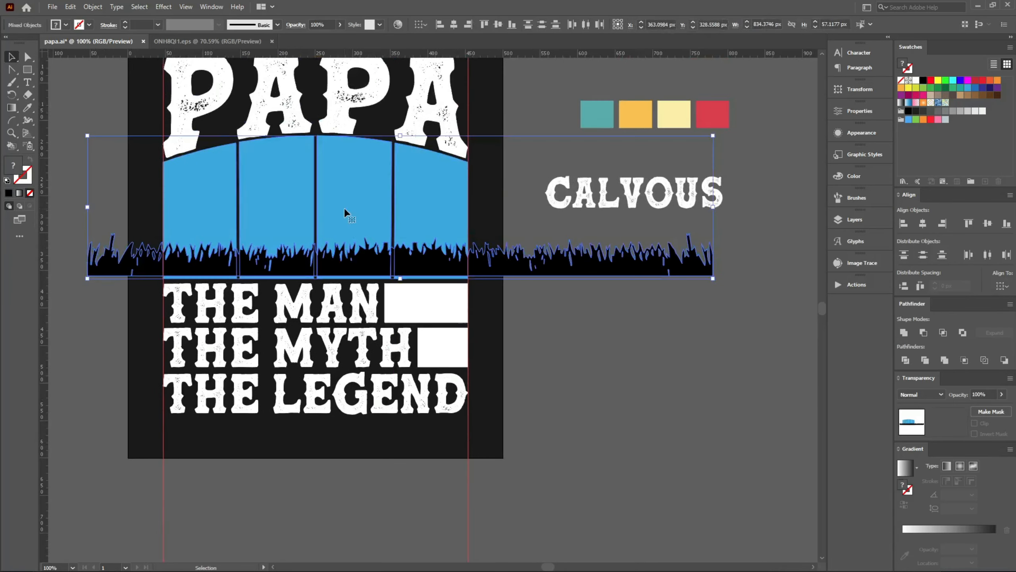
pyautogui.click(454, 24)
# Step: Cut the grass strip from the artwork, keeping it on the clipboard
pyautogui.scroll(2, 626, 270)
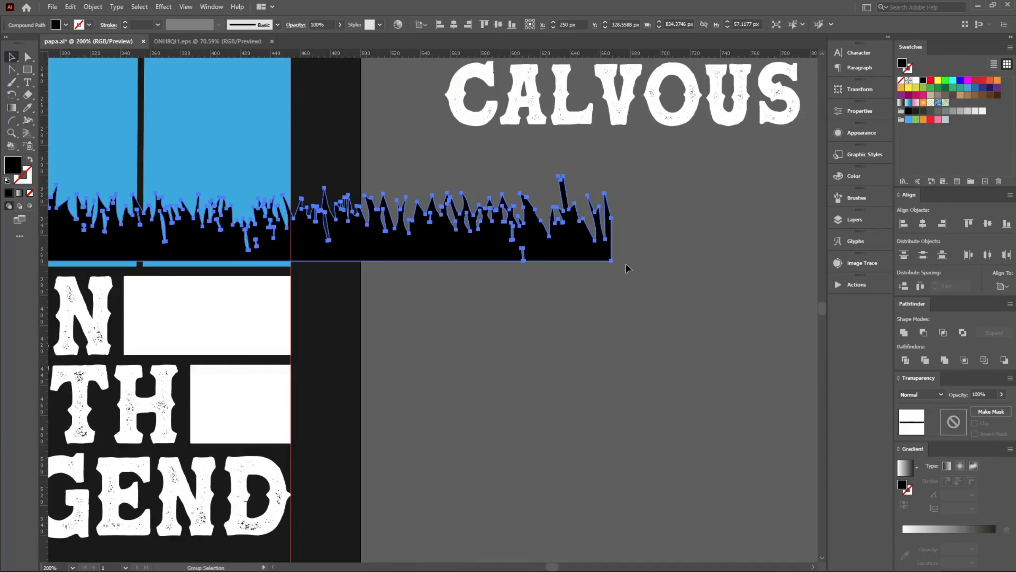
pyautogui.click(496, 208)
pyautogui.press('a')
pyautogui.scroll(-2, 446, 188)
pyautogui.press('Delete')
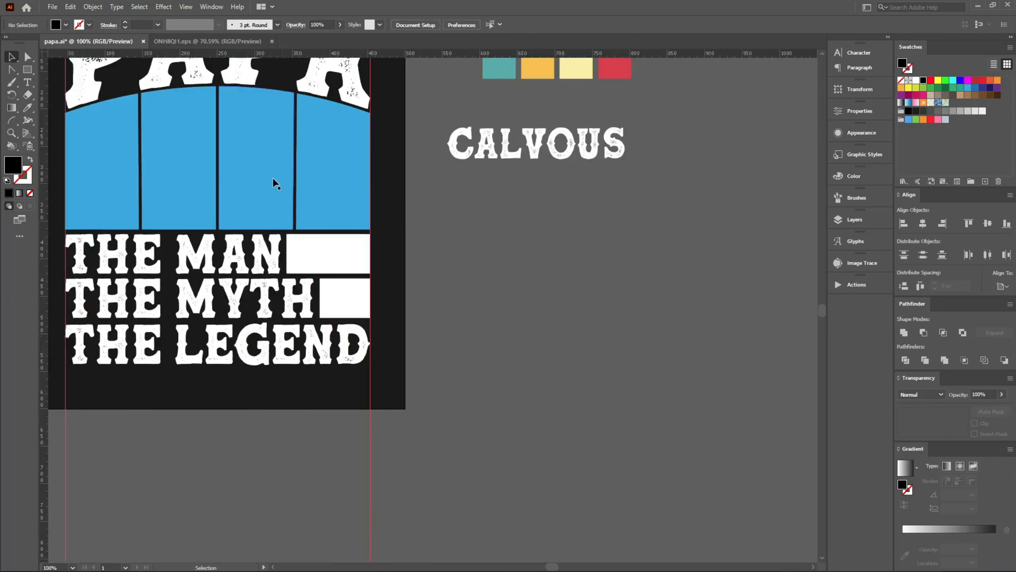
# Step: Add an opacity mask without clipping to the blue panel group and paste the grass in place into the mask
pyautogui.press('v')
pyautogui.moveTo(272, 181); pyautogui.dragTo(356, 245)
pyautogui.click(335, 218)
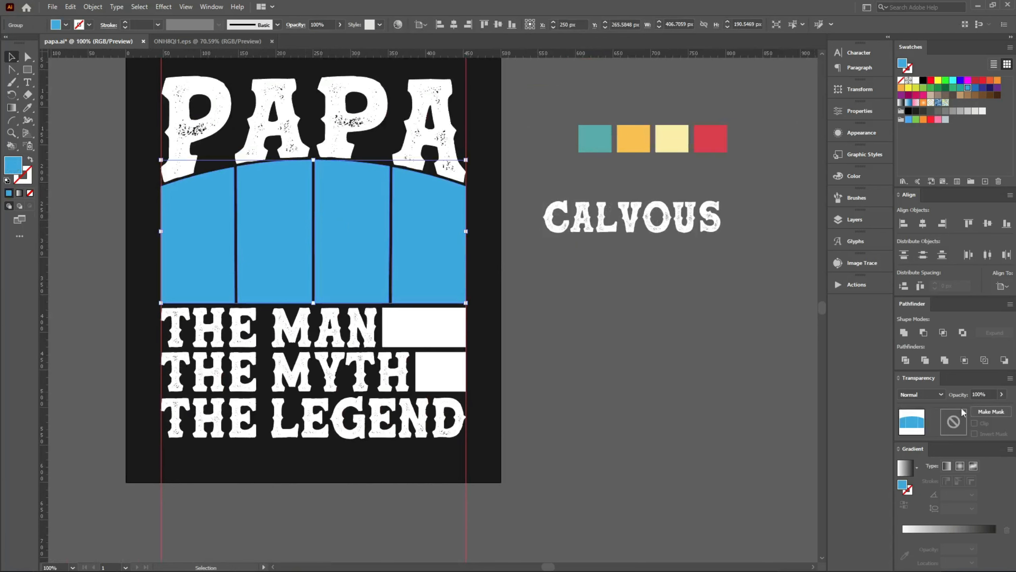
pyautogui.click(991, 412)
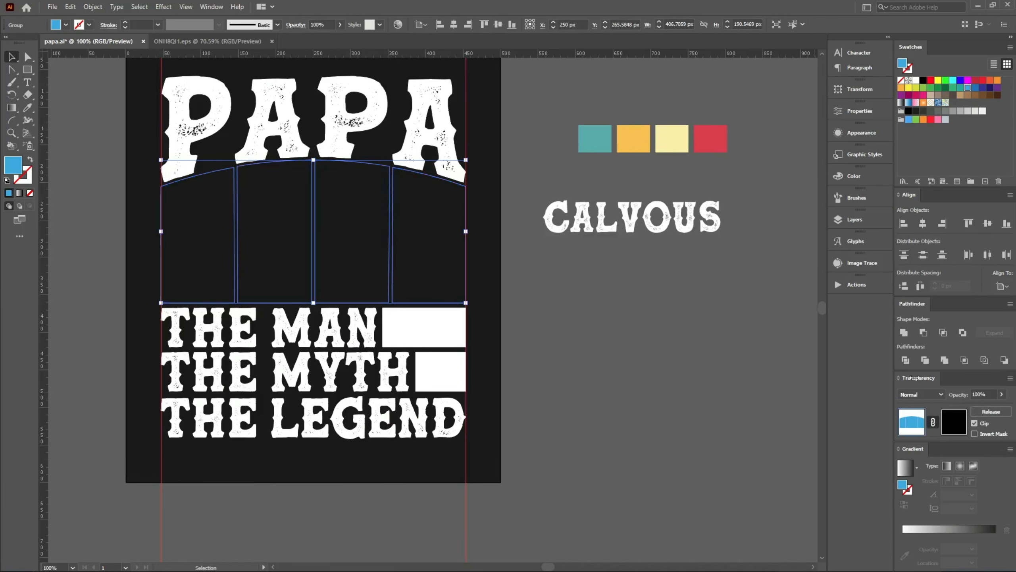
pyautogui.click(975, 424)
pyautogui.click(953, 426)
pyautogui.hotkey('ctrl', 'f')
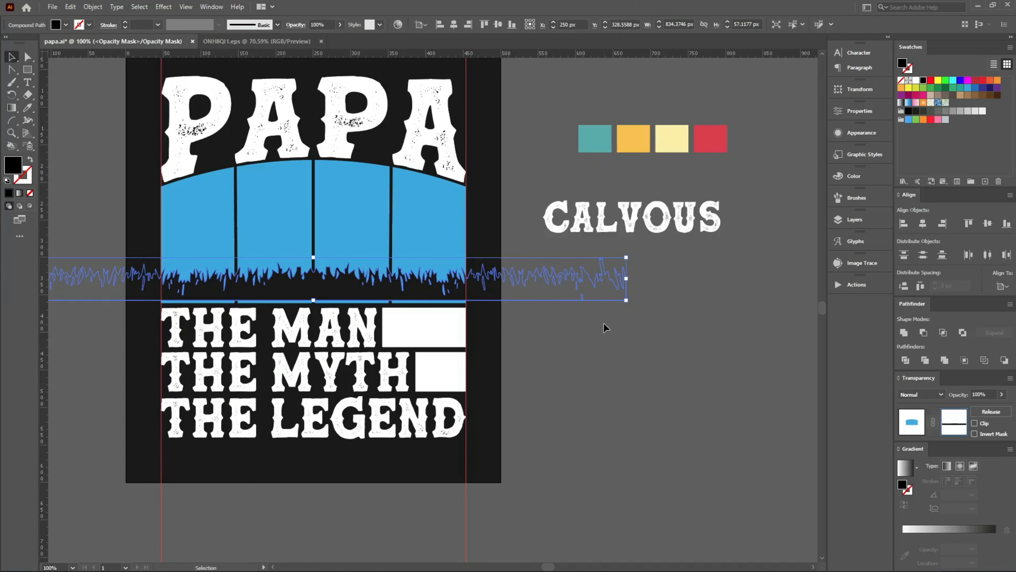
# Step: Nudge the grass in the mask down about 6 px over the panels' lower edge
pyautogui.press('Down')
pyautogui.press('Down')
pyautogui.press('Down')
pyautogui.press('Down')
pyautogui.press('Down')
pyautogui.press('Down')
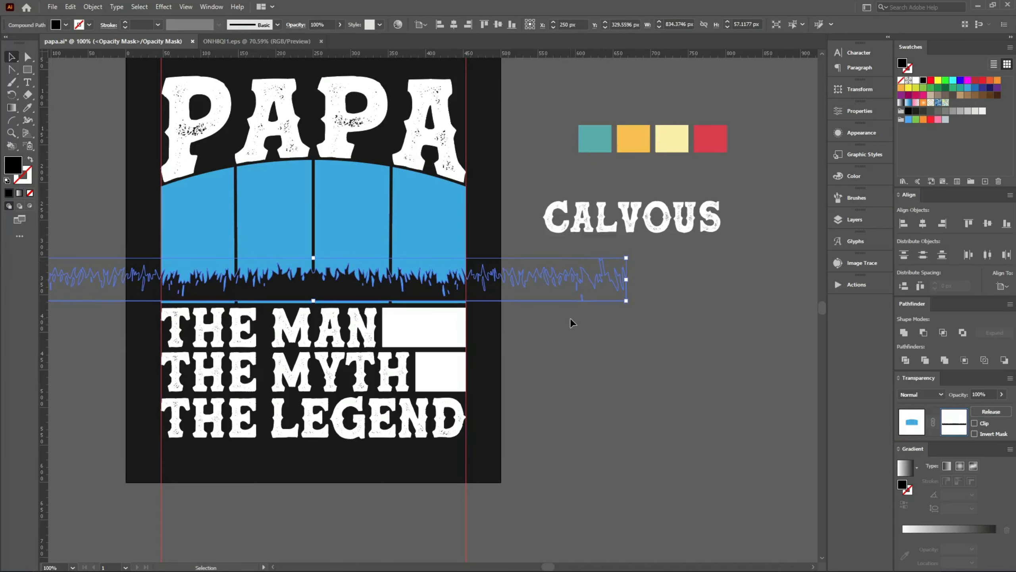
# Step: Scale the mask's grass proportionally to about 489 by 33 px, keeping its lower edge in place
pyautogui.scroll(2, 314, 281)
pyautogui.scroll(1, 310, 282)
pyautogui.hotkey('ctrl', 'h')
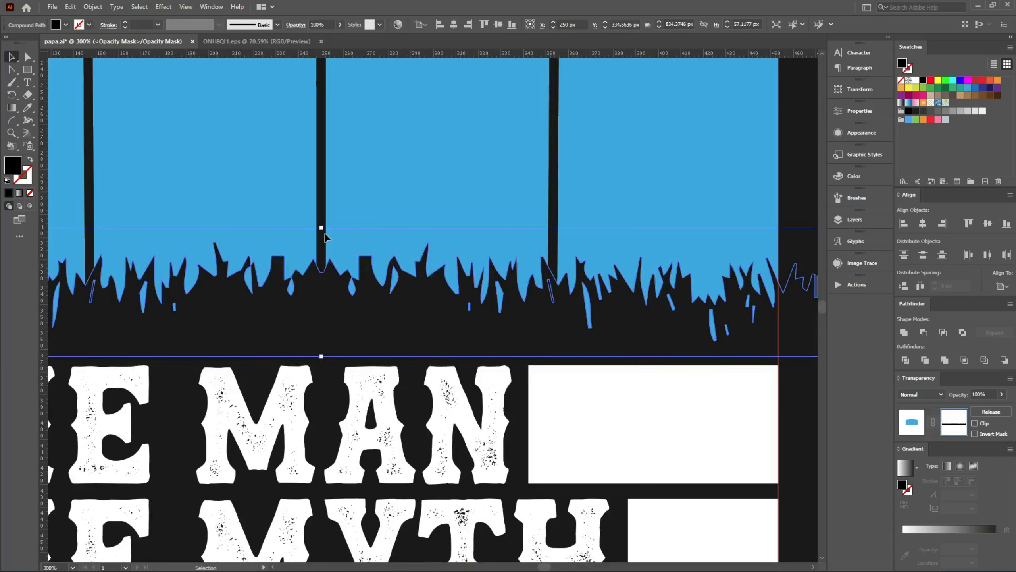
pyautogui.moveTo(322, 229); pyautogui.dragTo(306, 280)
pyautogui.scroll(-5, 306, 279)
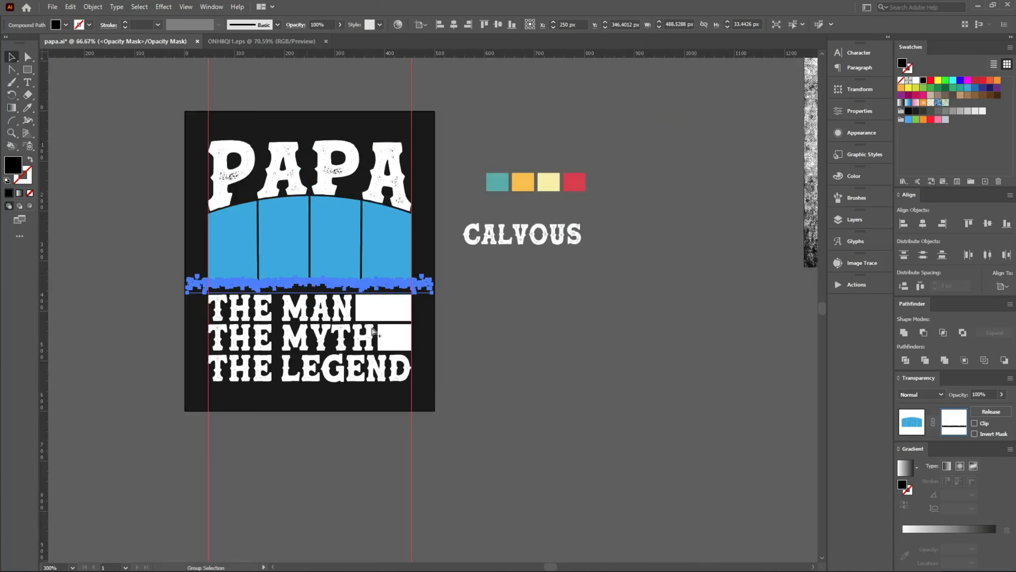
pyautogui.click(484, 407)
# Step: Fine-tune the grass's vertical position in the mask, ending about 1 px lower so it covers the panels' lower edge
pyautogui.scroll(1, 293, 292)
pyautogui.scroll(4, 294, 293)
pyautogui.click(324, 276)
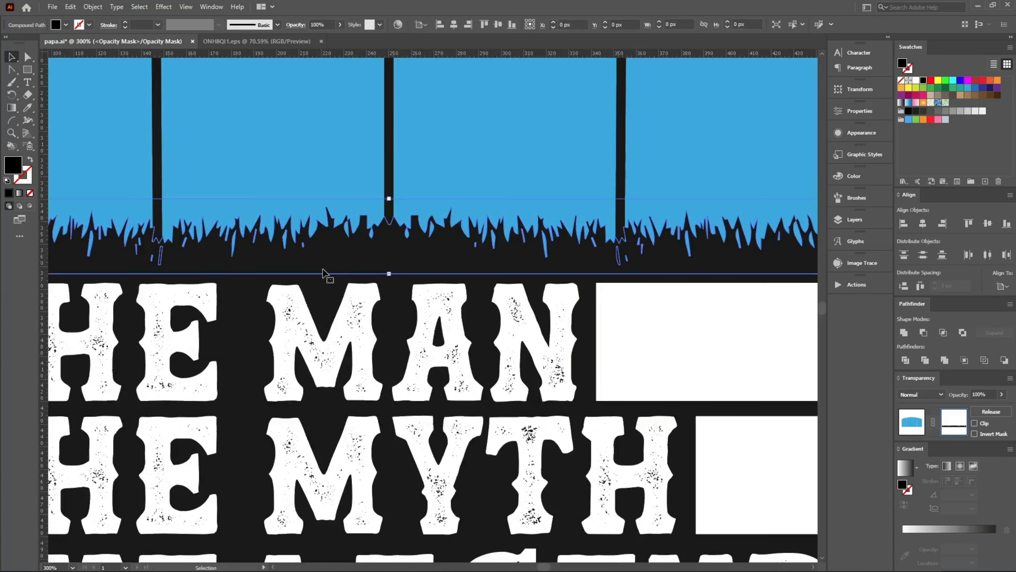
pyautogui.press('Up')
pyautogui.press('Up')
pyautogui.press('Up')
pyautogui.press('Up')
pyautogui.press('Up')
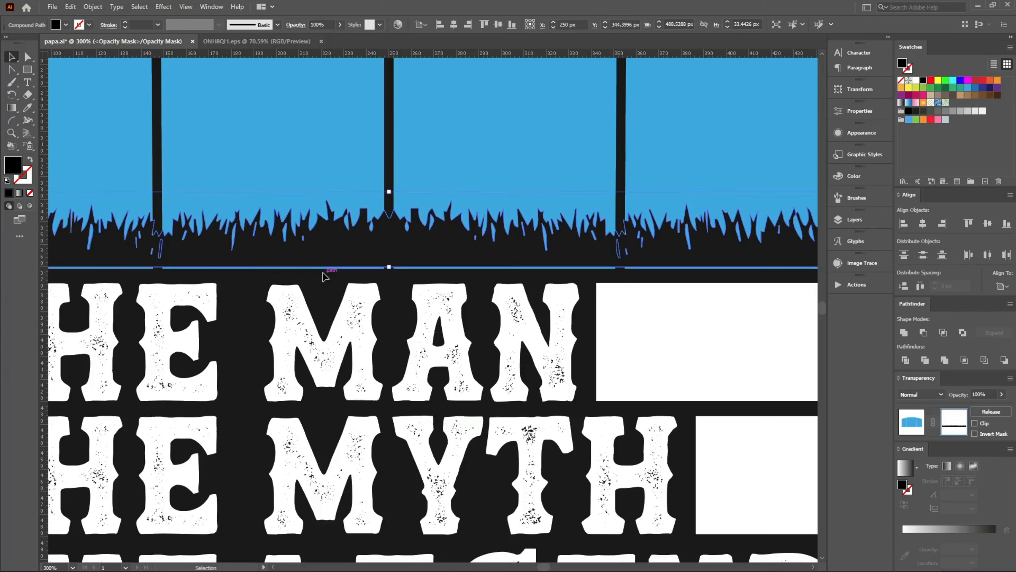
pyautogui.press('Down')
pyautogui.press('Down')
pyautogui.press('Down')
pyautogui.press('Down')
pyautogui.press('Down')
pyautogui.press('Down')
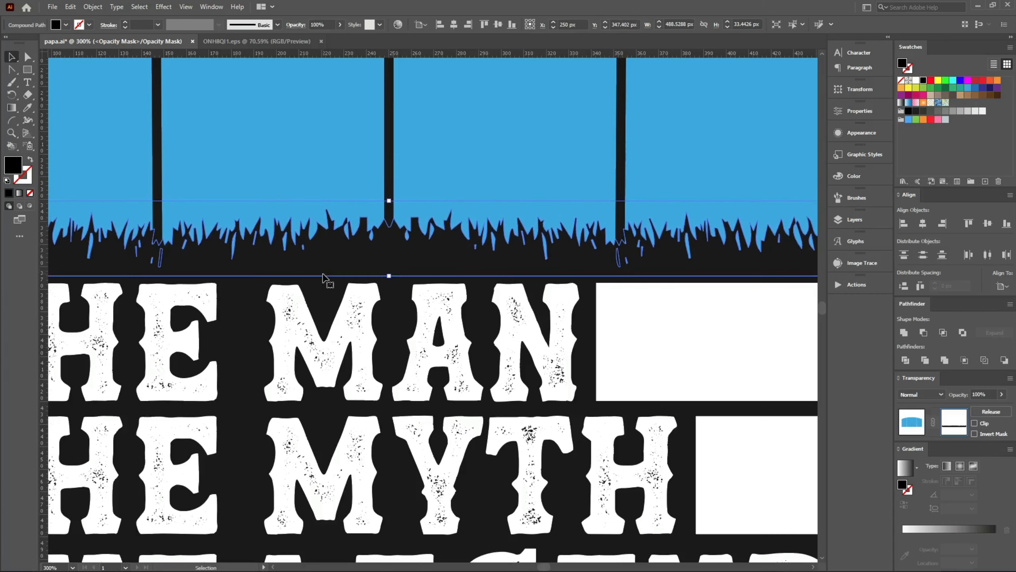
# Step: Leave opacity mask editing to return to the panel artwork, and deselect the panels
pyautogui.click(912, 429)
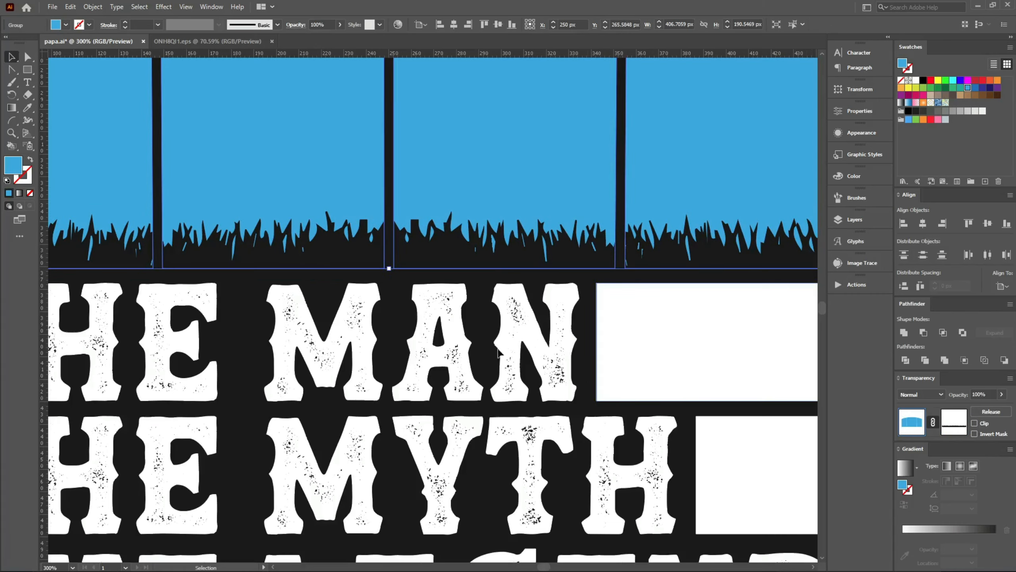
pyautogui.scroll(-4, 300, 283)
pyautogui.click(428, 293)
pyautogui.scroll(4, 246, 264)
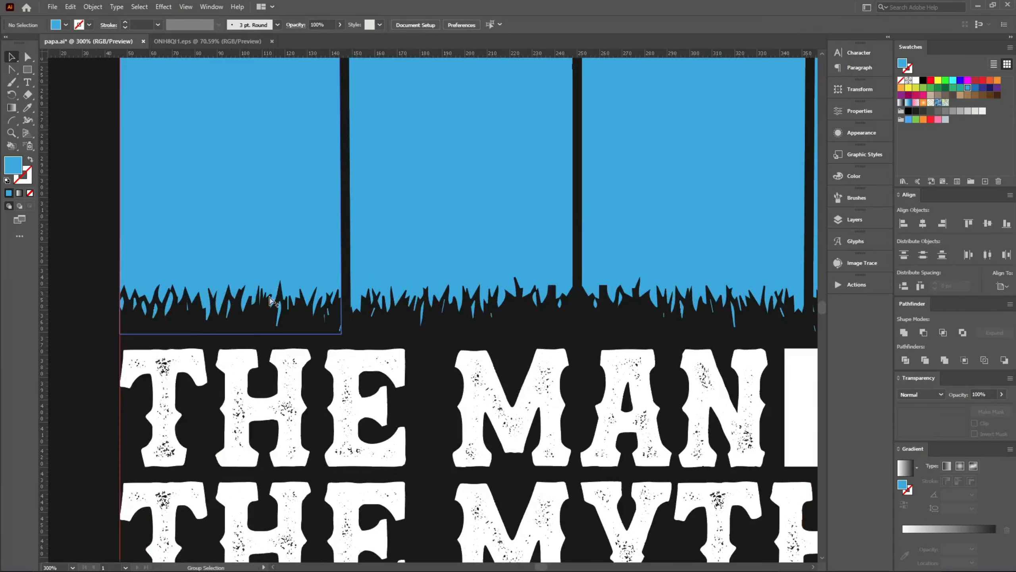
pyautogui.scroll(2, 434, 311)
pyautogui.scroll(-6, 570, 279)
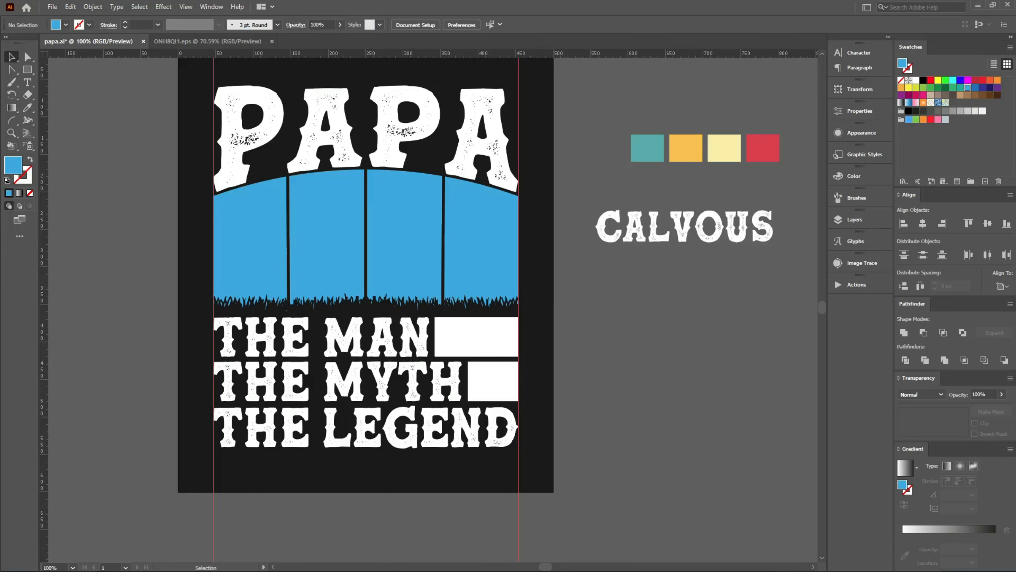
# Step: Switch to the Chrome browser, search Google Images for "dad and son silhouette", and browse the first results
pyautogui.click(502, 561)
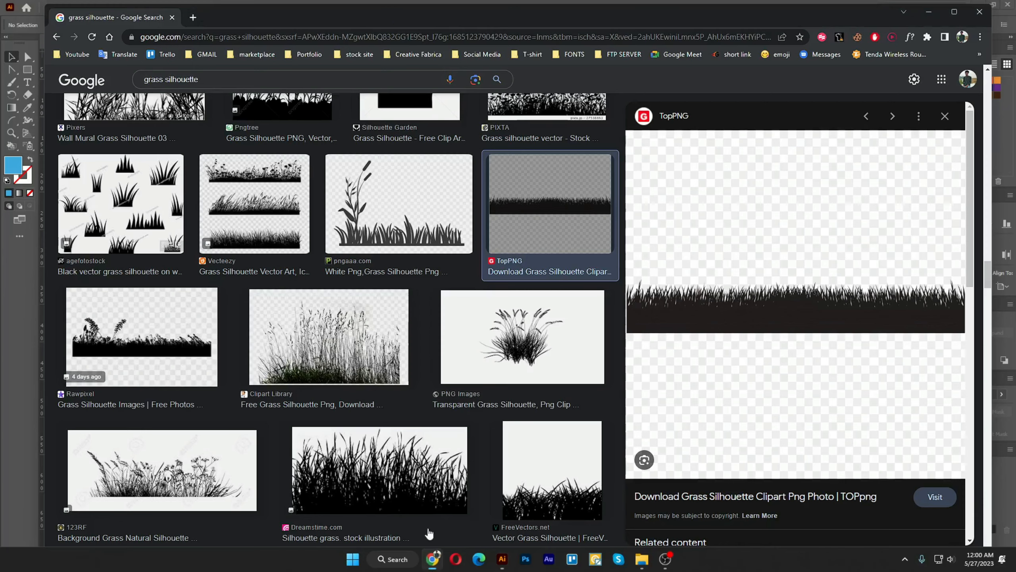
pyautogui.tripleClick(155, 84)
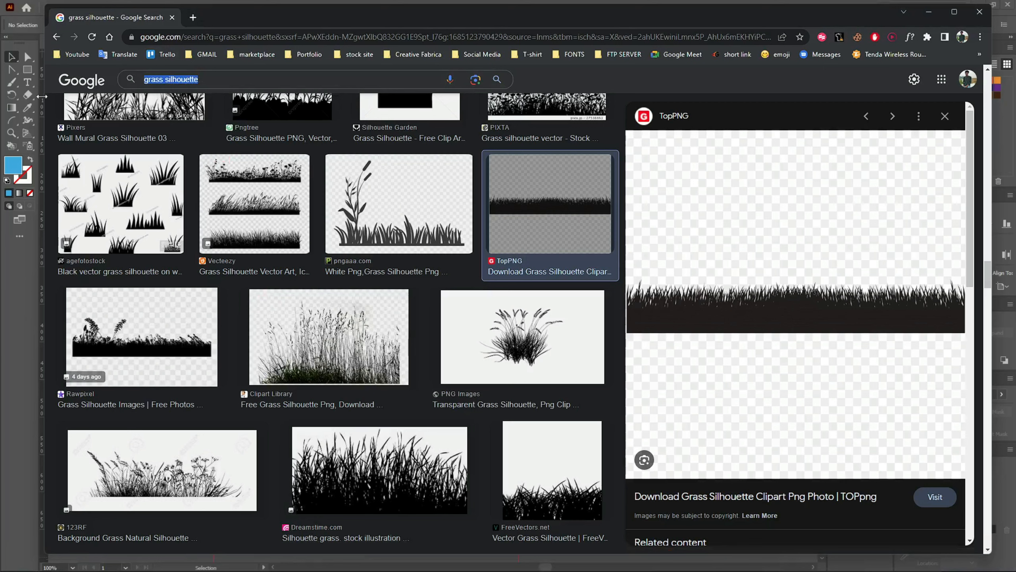
pyautogui.press('BackSpace')
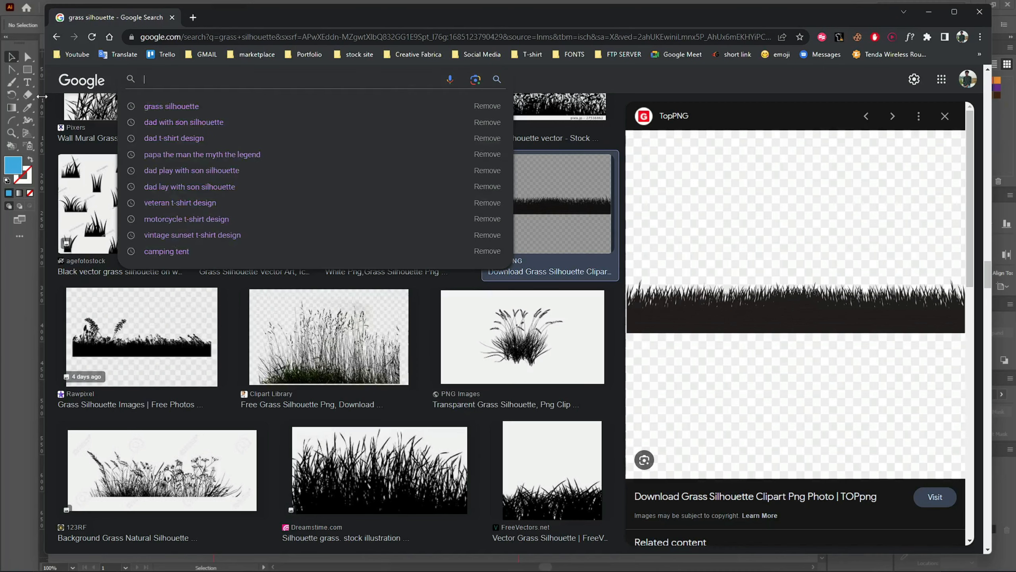
pyautogui.write('dad ')
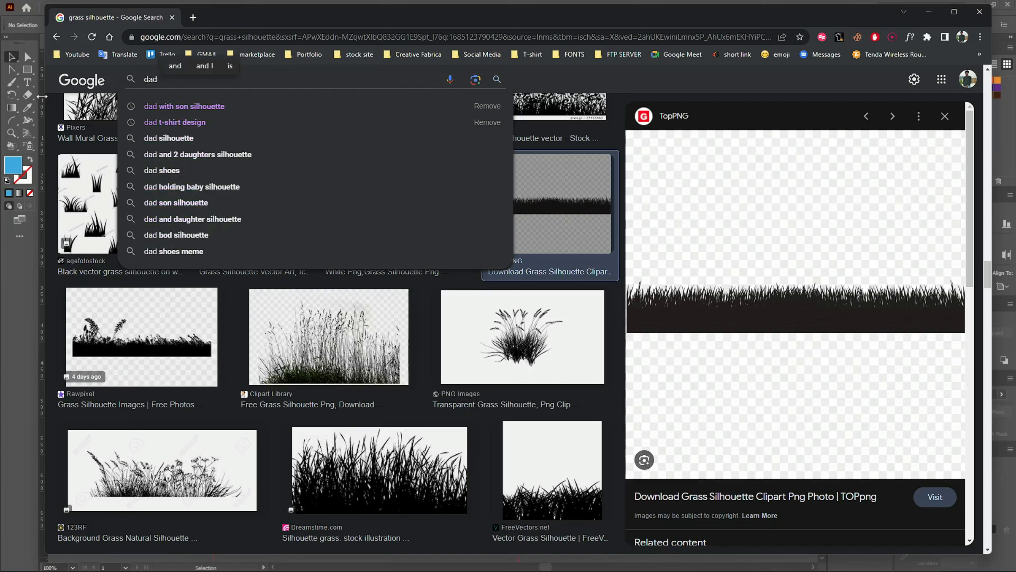
pyautogui.write('and son')
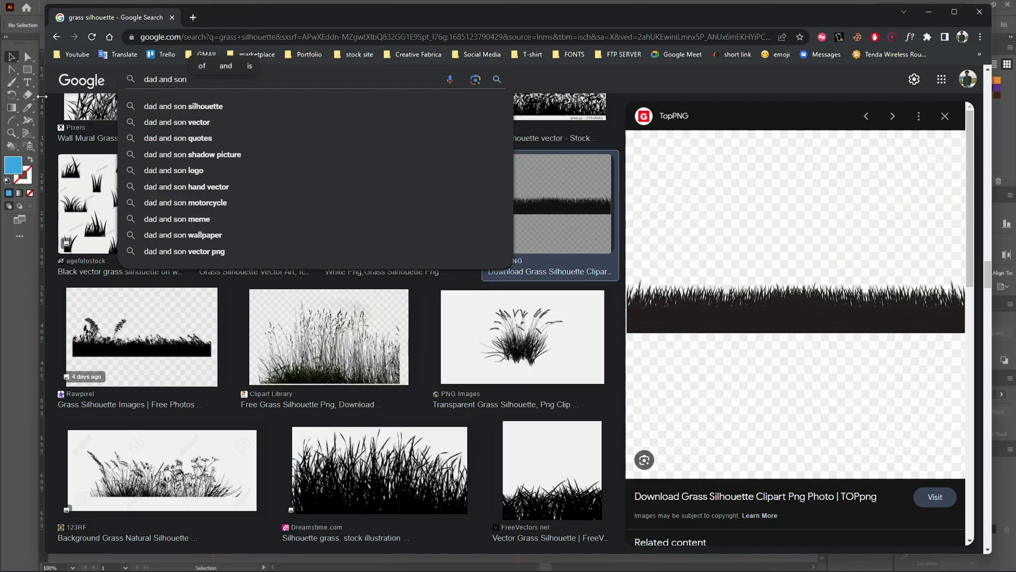
pyautogui.write(' silhou')
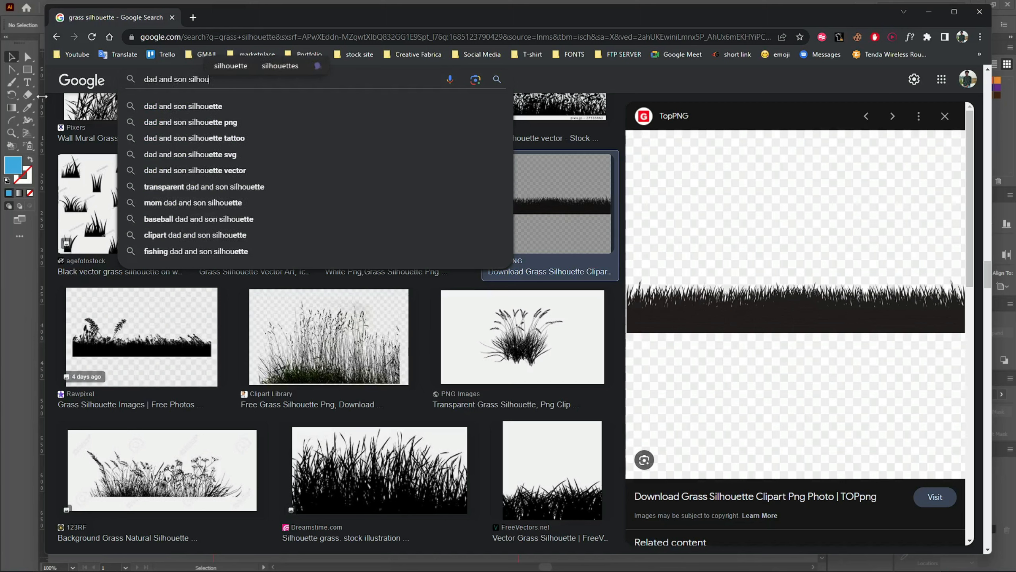
pyautogui.write('elle')
pyautogui.press('Return')
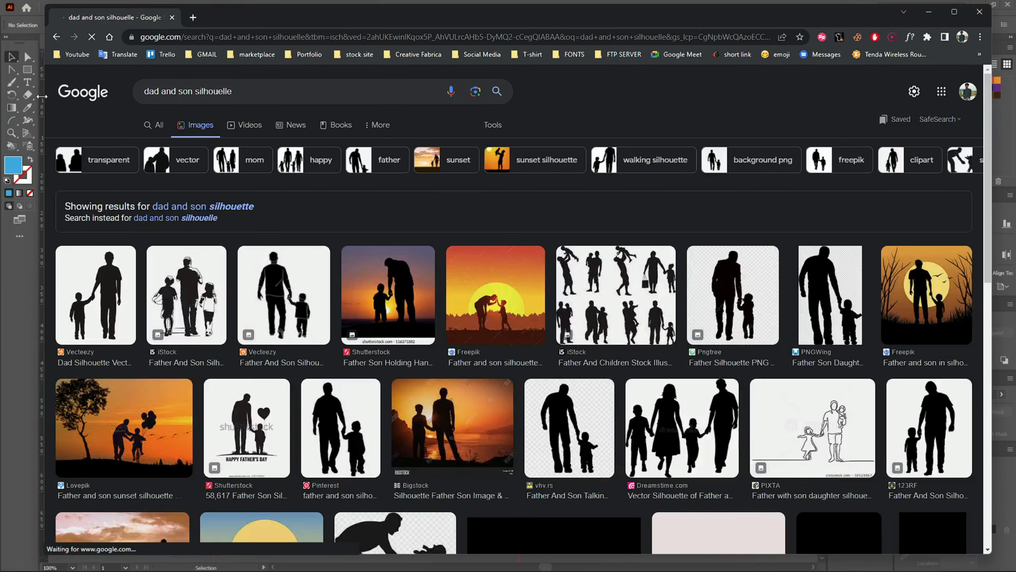
pyautogui.click(231, 206)
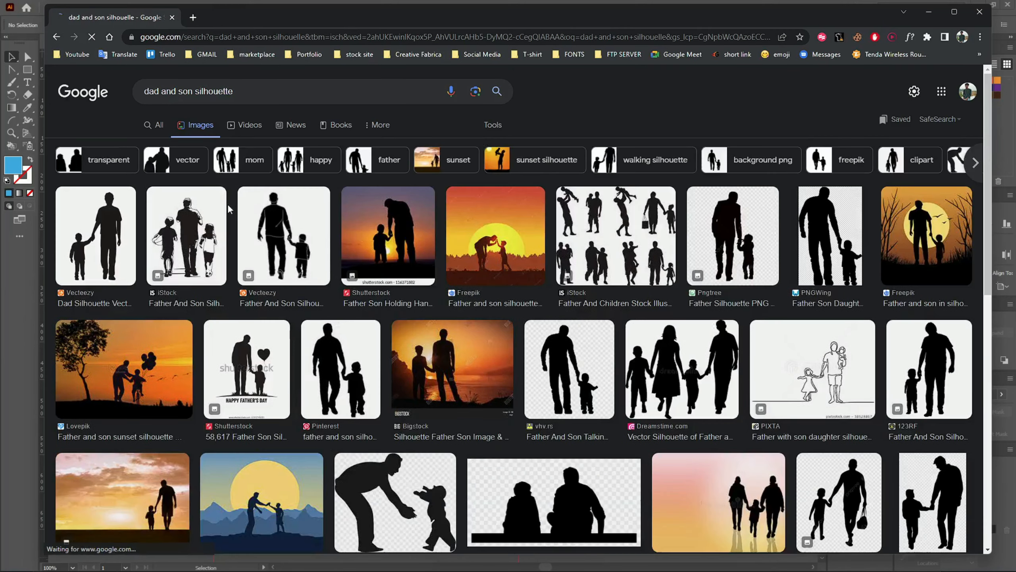
pyautogui.scroll(-2, 256, 277)
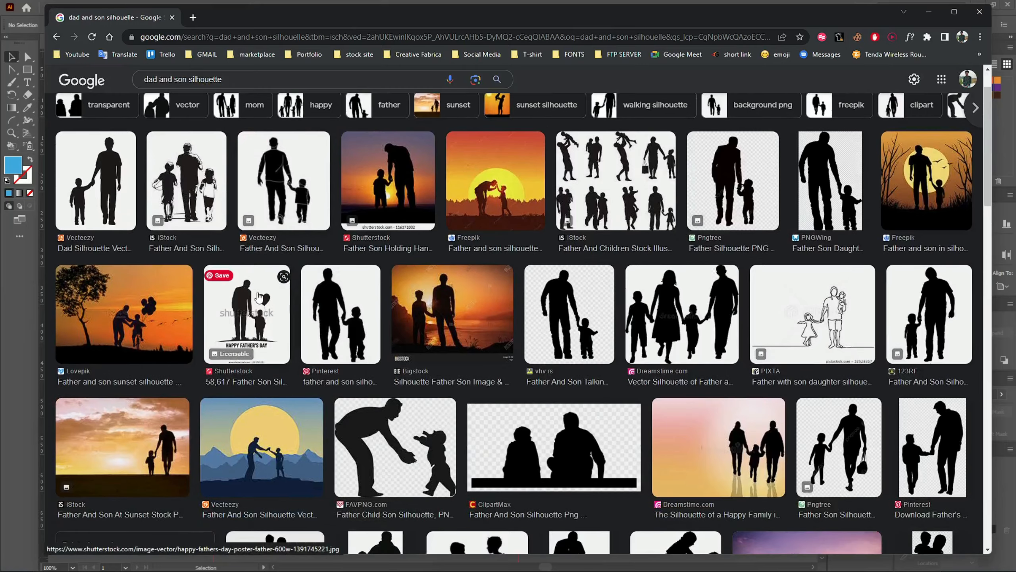
pyautogui.moveTo(266, 308)
pyautogui.scroll(-5, 266, 308)
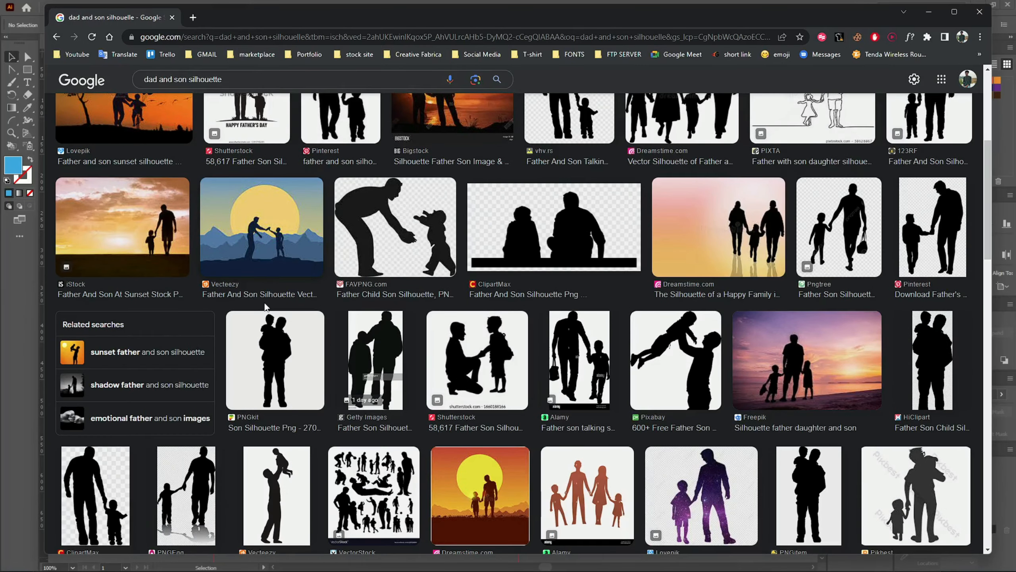
pyautogui.hotkey('alt', 'Tab')
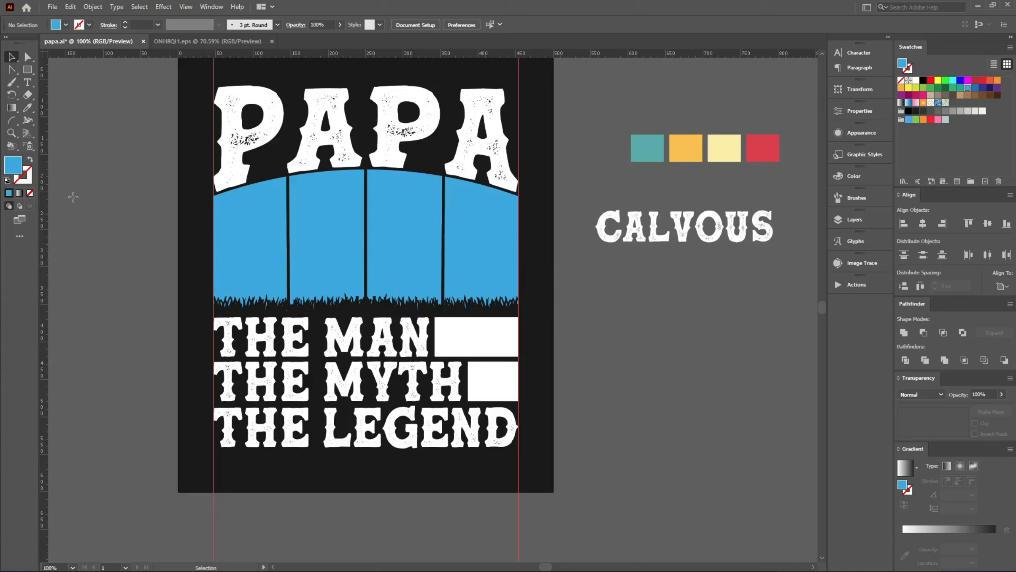
pyautogui.press('m')
pyautogui.click(923, 80)
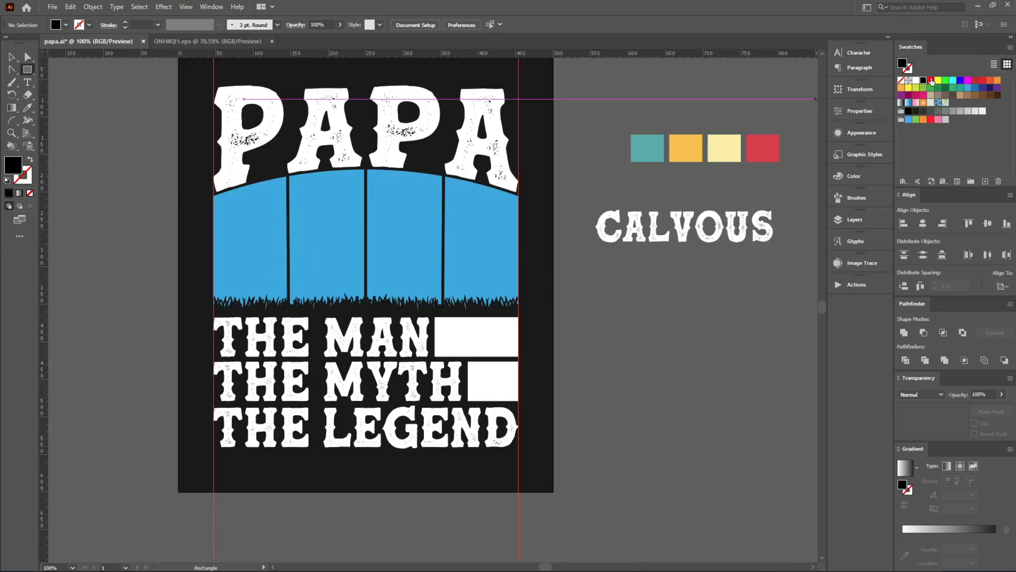
pyautogui.click(931, 80)
pyautogui.moveTo(164, 204); pyautogui.dragTo(550, 282)
pyautogui.press('v')
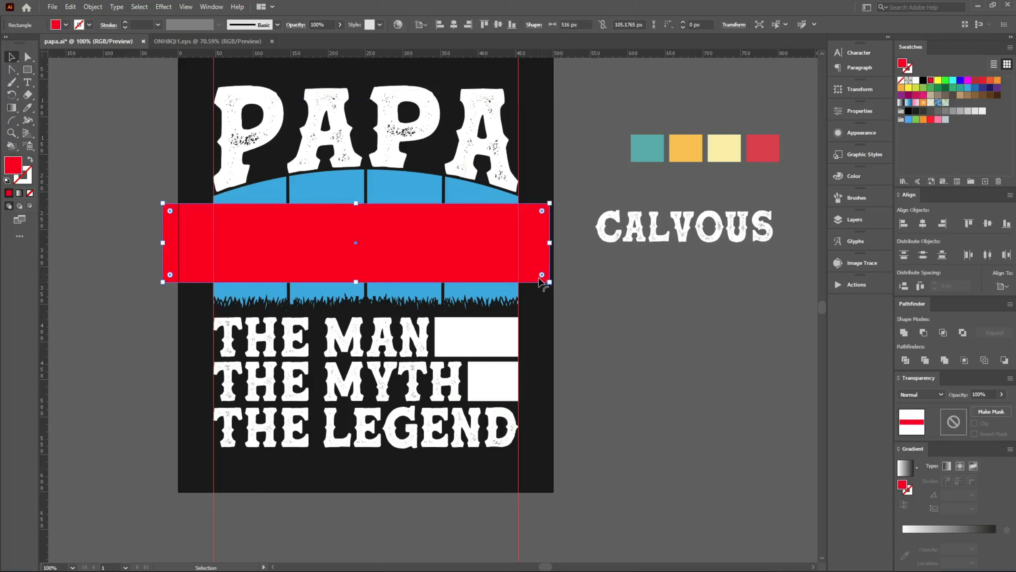
pyautogui.press('Delete')
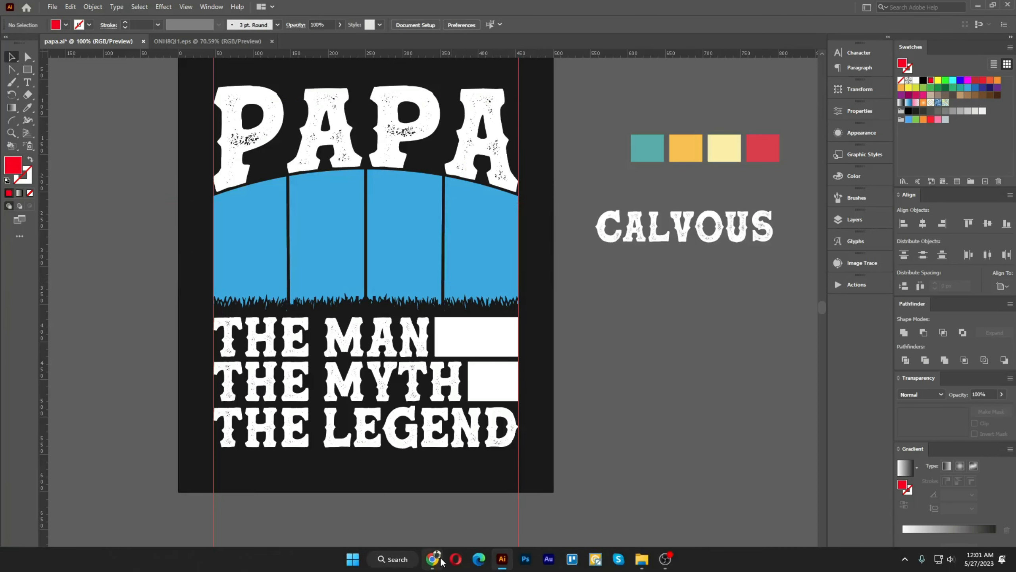
pyautogui.click(502, 560)
# Step: Find the ClipartMax silhouette of a father and child sitting side by side in the results and copy its image
pyautogui.scroll(-1, 313, 409)
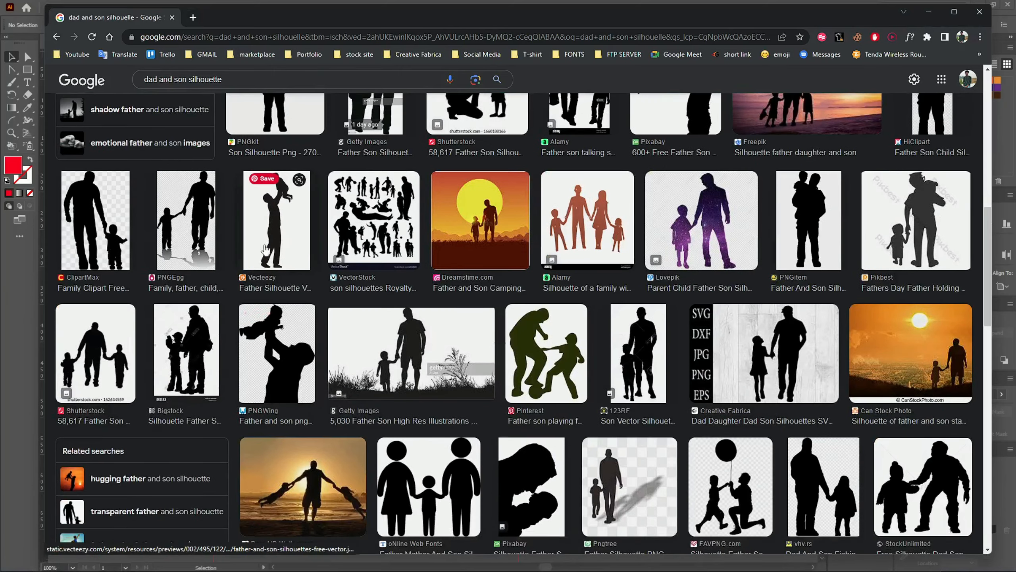
pyautogui.moveTo(277, 243)
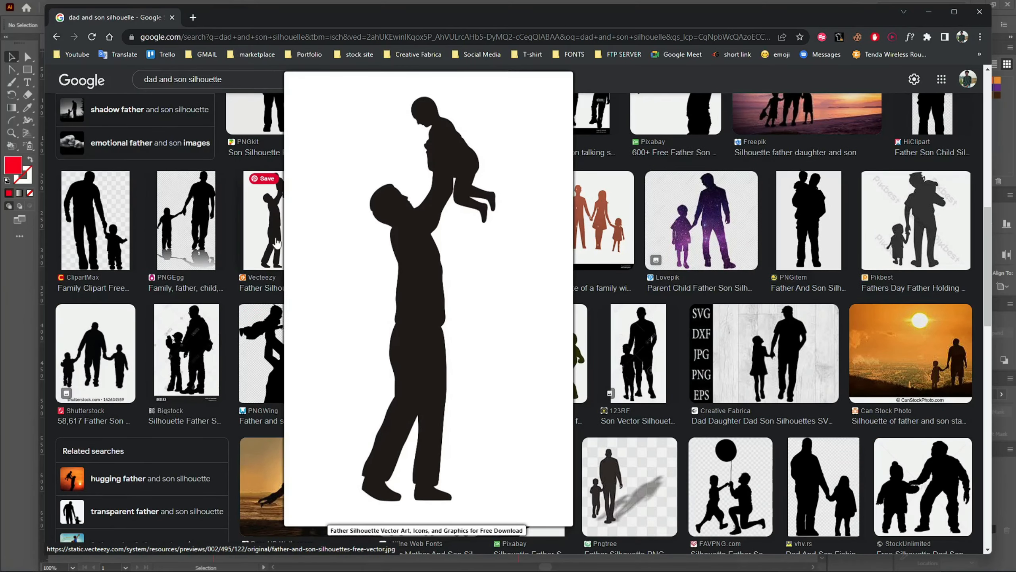
pyautogui.scroll(-4, 277, 243)
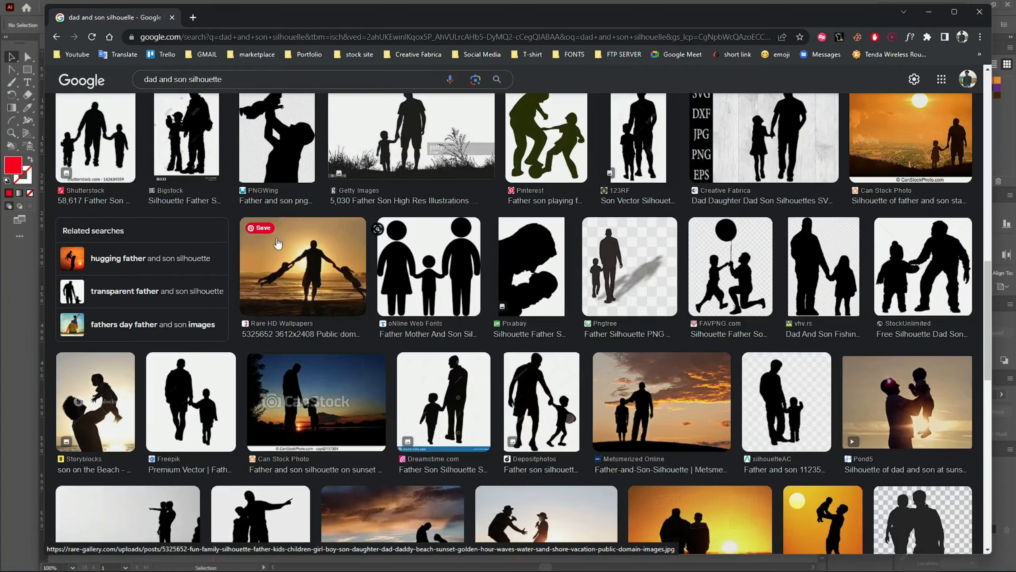
pyautogui.scroll(-3, 277, 243)
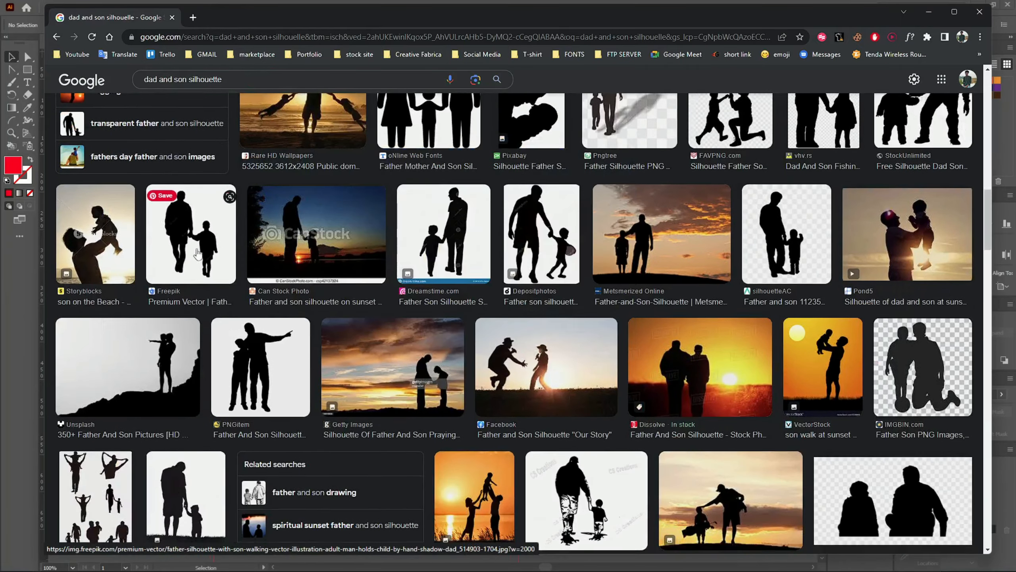
pyautogui.scroll(-5, 197, 254)
pyautogui.click(876, 285)
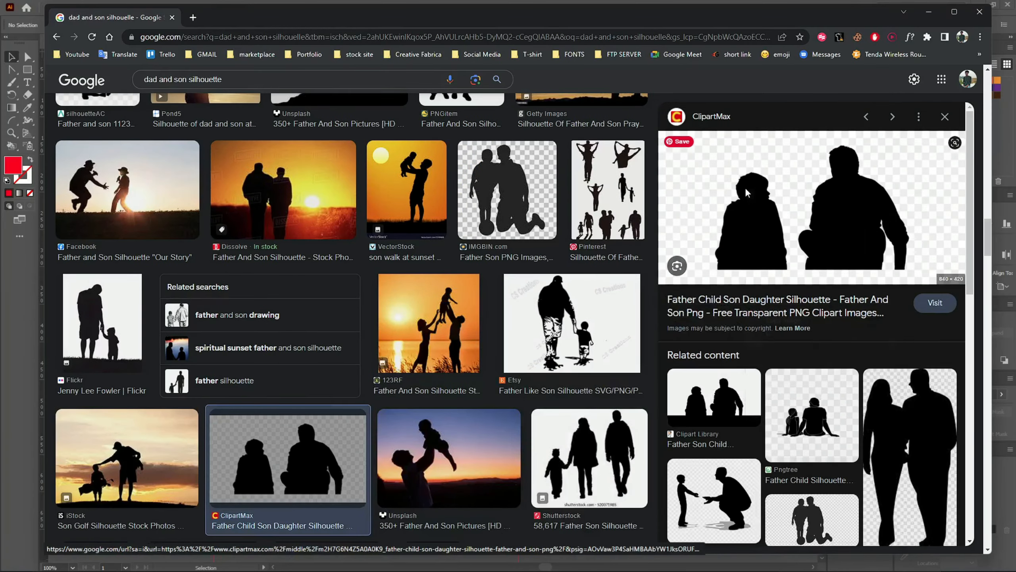
pyautogui.rightClick(745, 187)
pyautogui.click(777, 322)
# Step: Return to Illustrator, paste the copied father-and-child image into papa.ai, and trace it with the default Image Trace preset
pyautogui.click(1, 397)
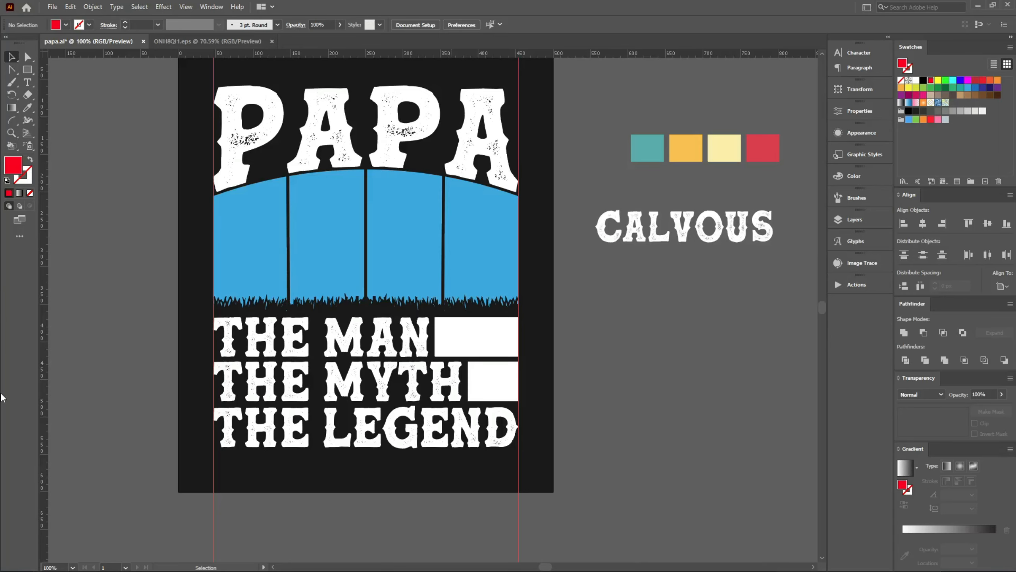
pyautogui.hotkey('ctrl', 'v')
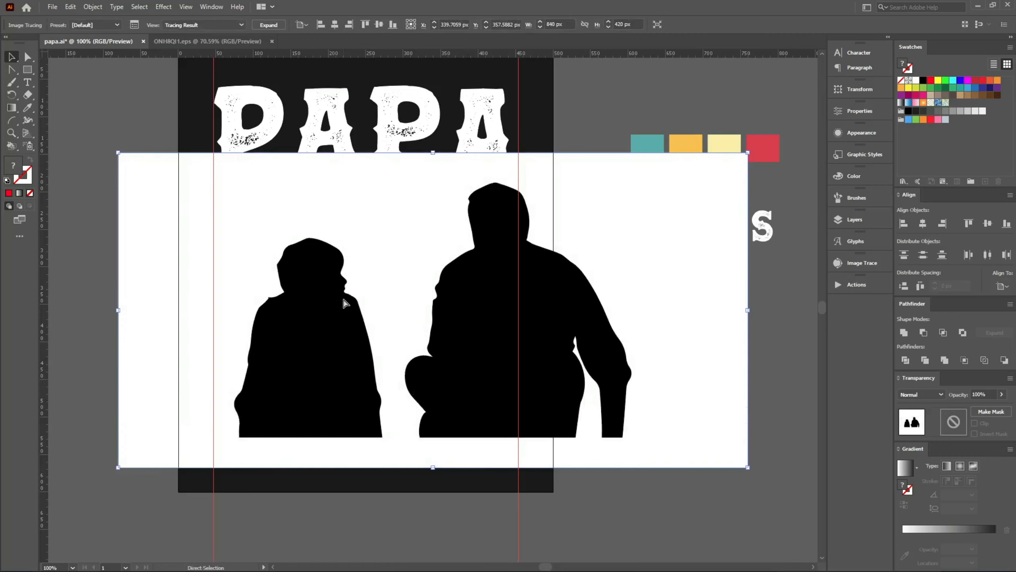
pyautogui.scroll(4, 344, 288)
pyautogui.scroll(-3, 303, 296)
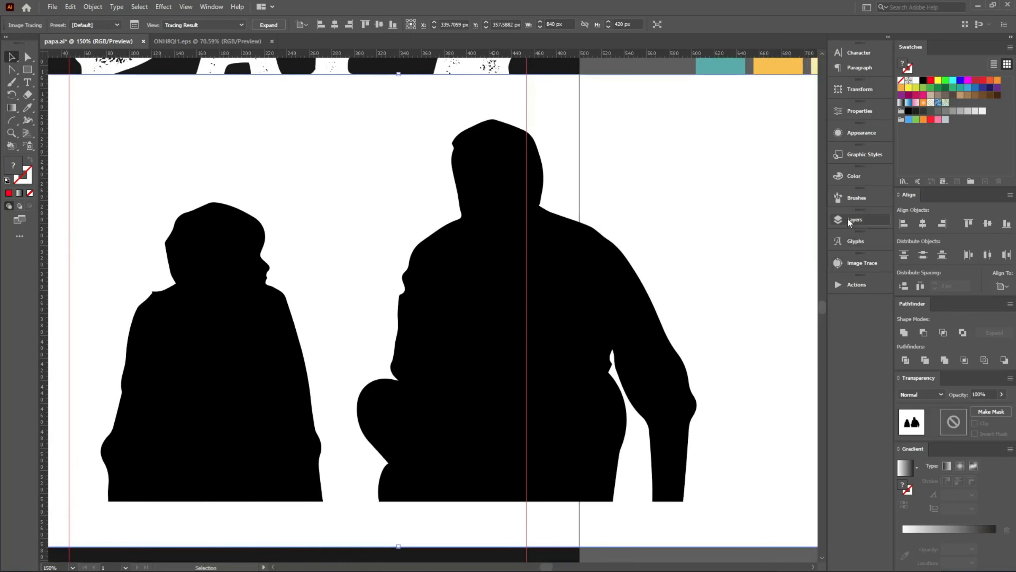
# Step: Refine the silhouette's Image Trace settings to threshold 215, paths 89%, corners 100% and noise 1 px
pyautogui.click(847, 263)
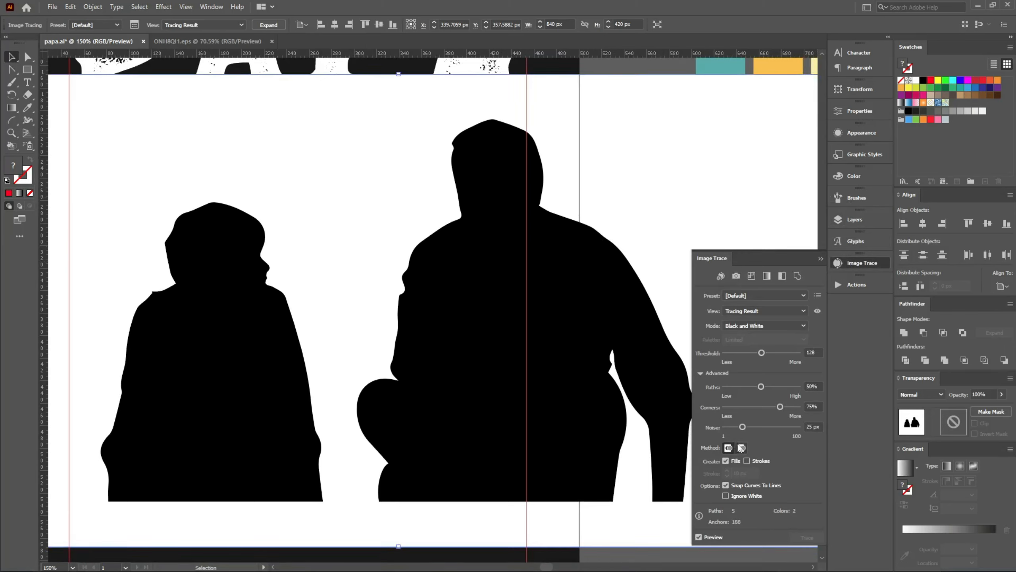
pyautogui.moveTo(737, 427); pyautogui.dragTo(725, 427)
pyautogui.moveTo(780, 408); pyautogui.dragTo(798, 407)
pyautogui.click(778, 387)
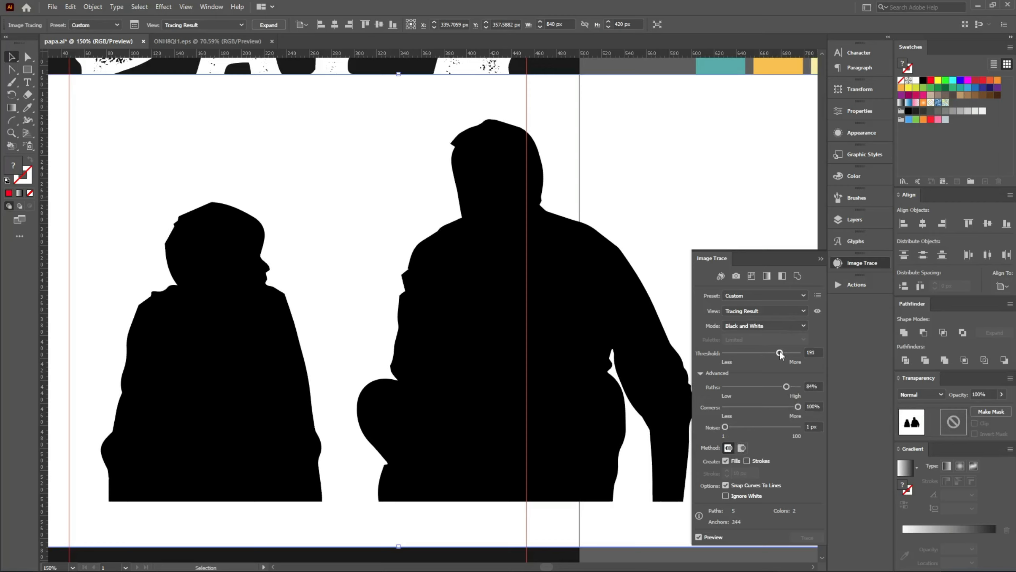
pyautogui.moveTo(780, 354); pyautogui.dragTo(794, 357)
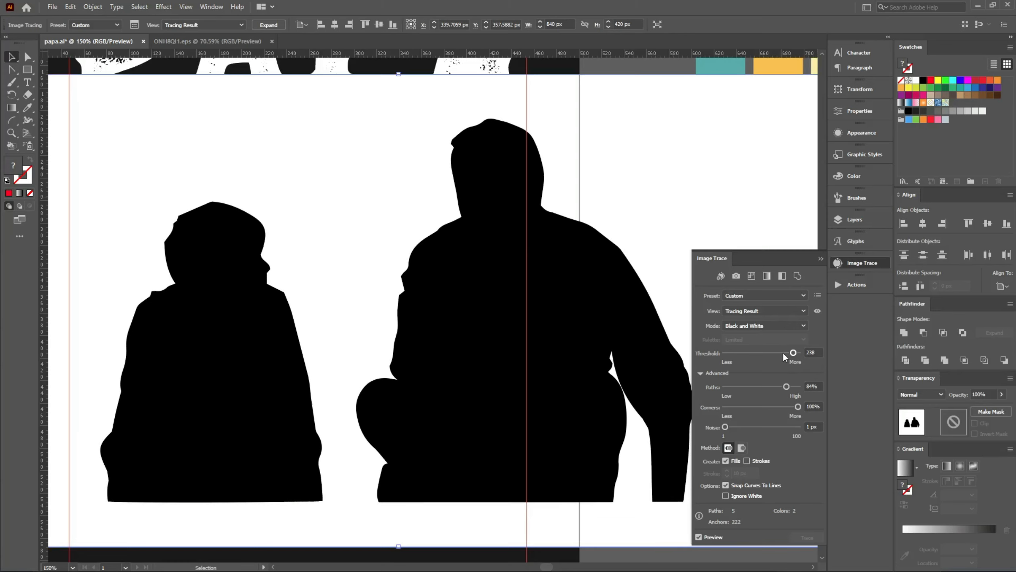
pyautogui.click(784, 353)
pyautogui.moveTo(783, 353); pyautogui.dragTo(785, 353)
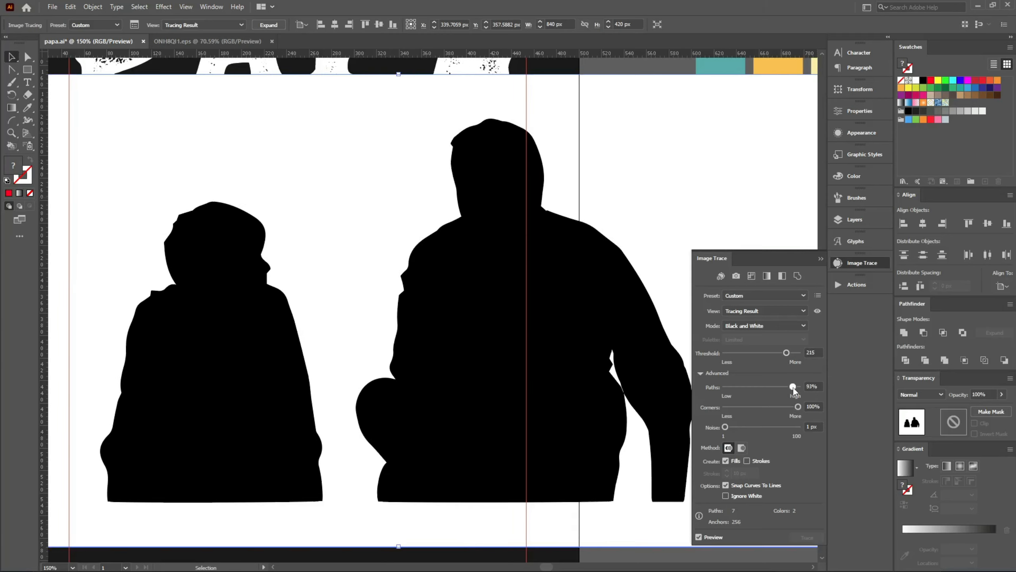
pyautogui.moveTo(792, 386); pyautogui.dragTo(792, 385)
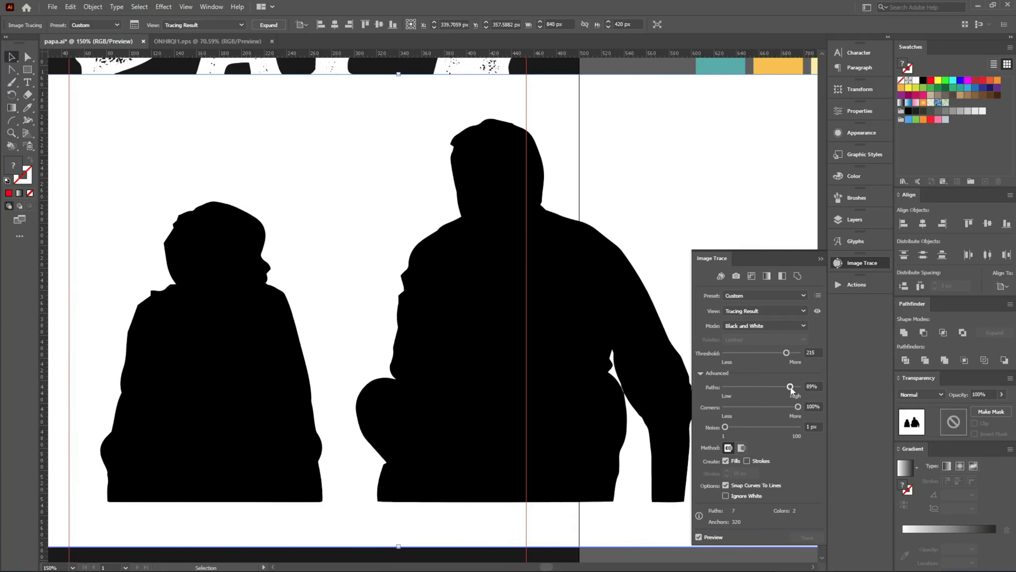
pyautogui.click(819, 259)
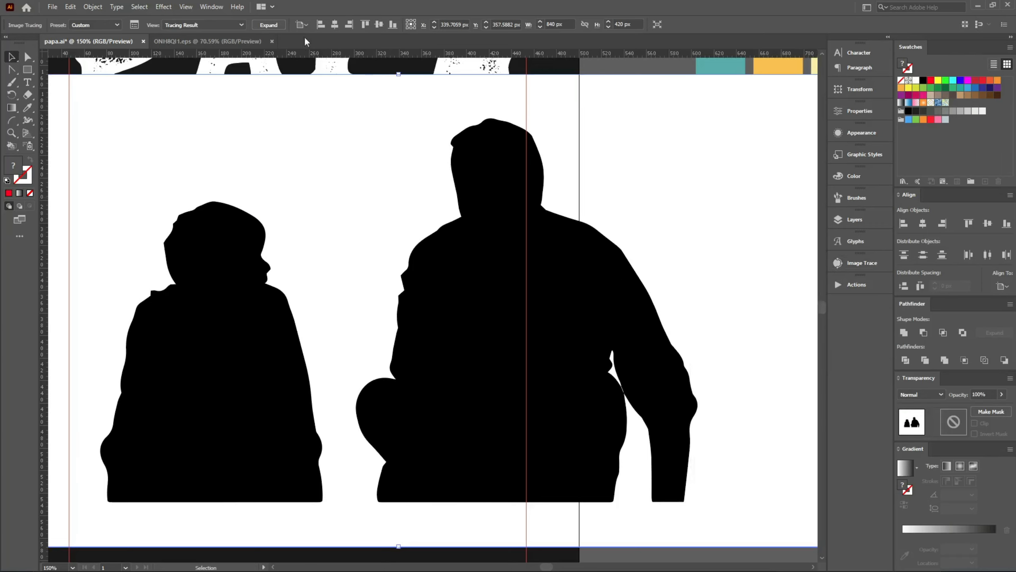
# Step: Expand the traced silhouette and delete all its white areas using the Magic Wand inside the isolated group
pyautogui.click(283, 26)
pyautogui.doubleClick(304, 182)
pyautogui.press('y')
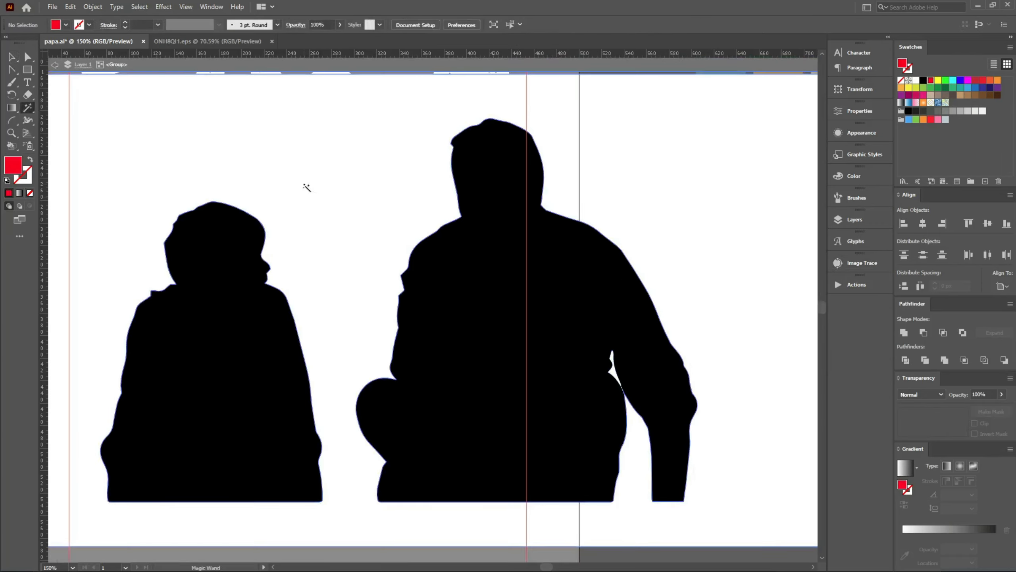
pyautogui.click(306, 188)
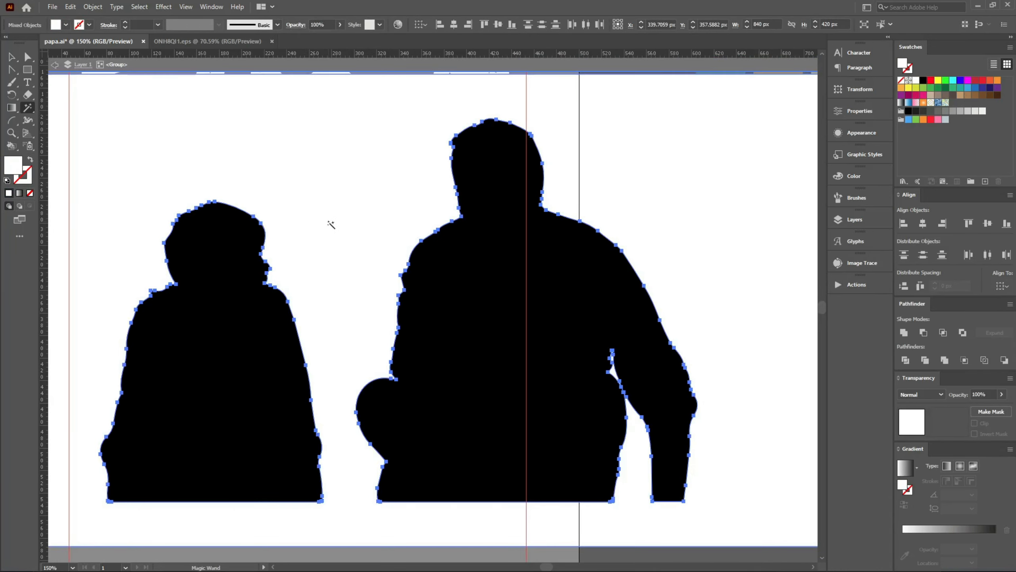
pyautogui.press('Delete')
pyautogui.press('v')
pyautogui.press('Escape')
# Step: Cut the black father-and-child silhouette from the artboard and paste it in place into the four panels' opacity mask
pyautogui.press('b')
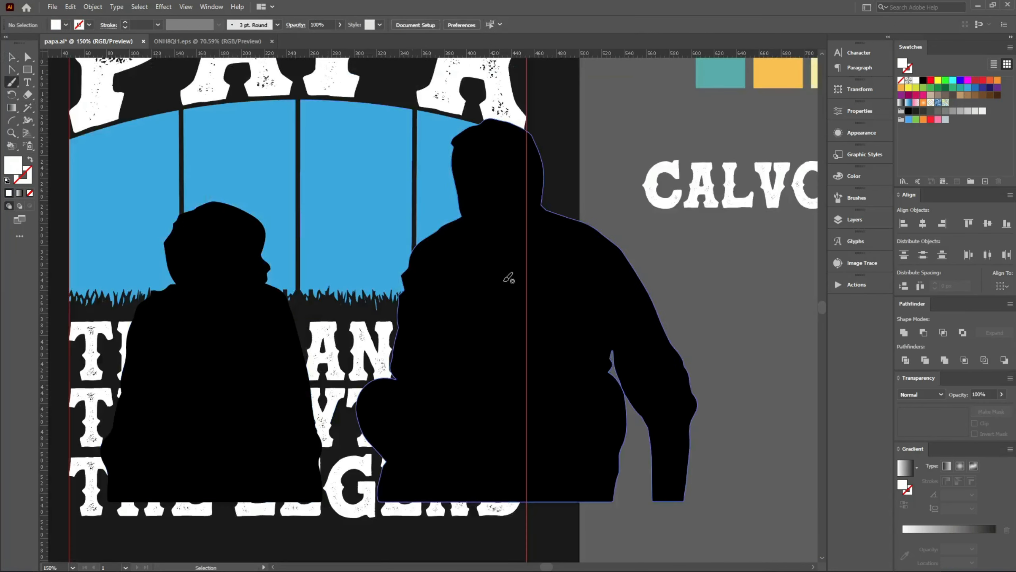
pyautogui.hotkey('shift', 'x')
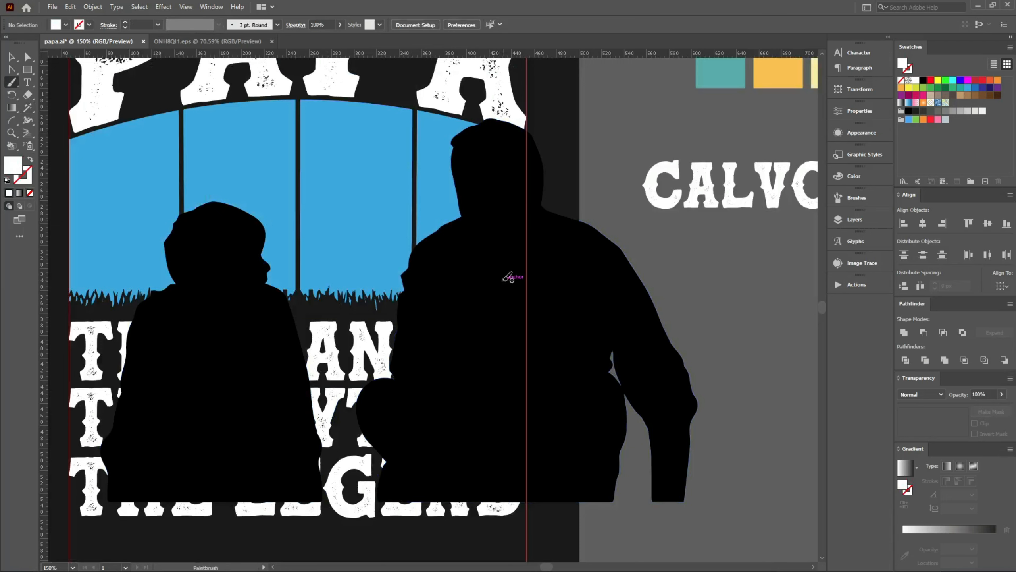
pyautogui.click(527, 280)
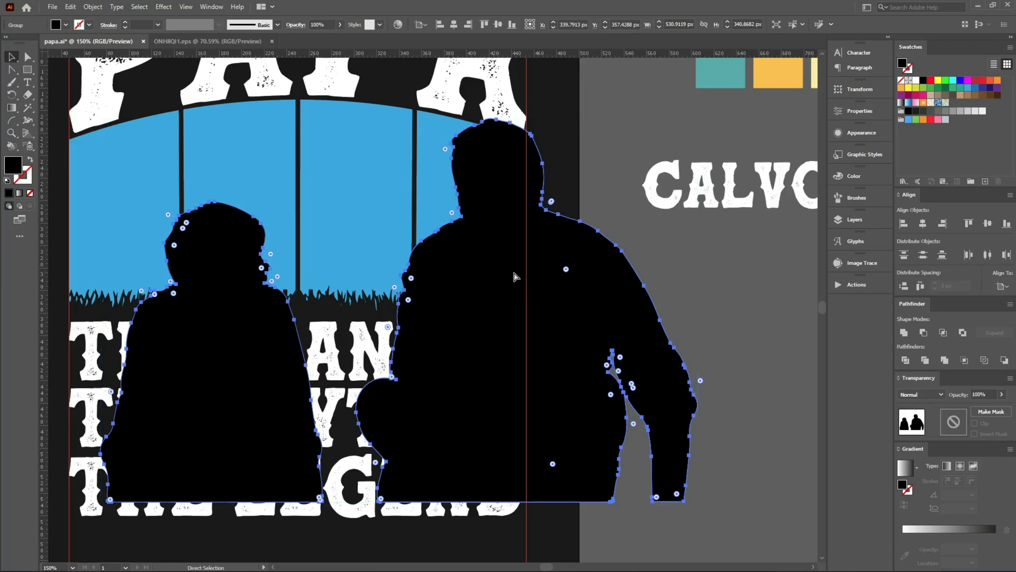
pyautogui.press('Delete')
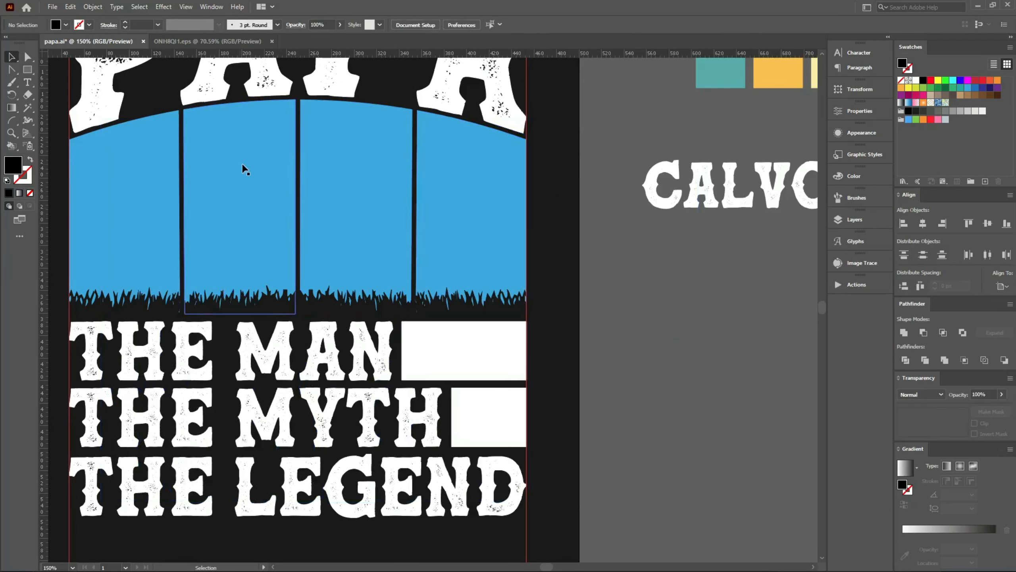
pyautogui.click(242, 165)
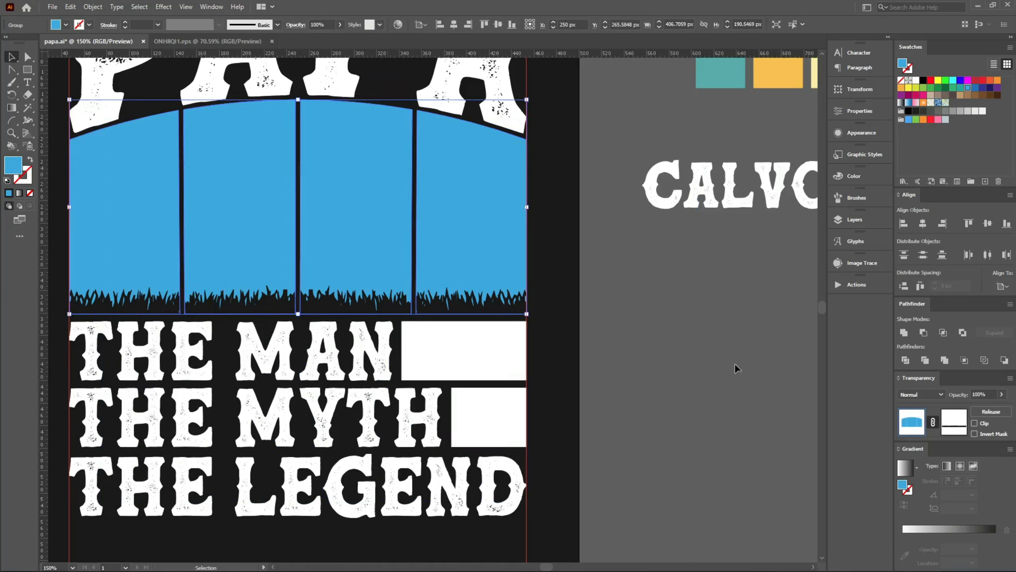
pyautogui.click(957, 428)
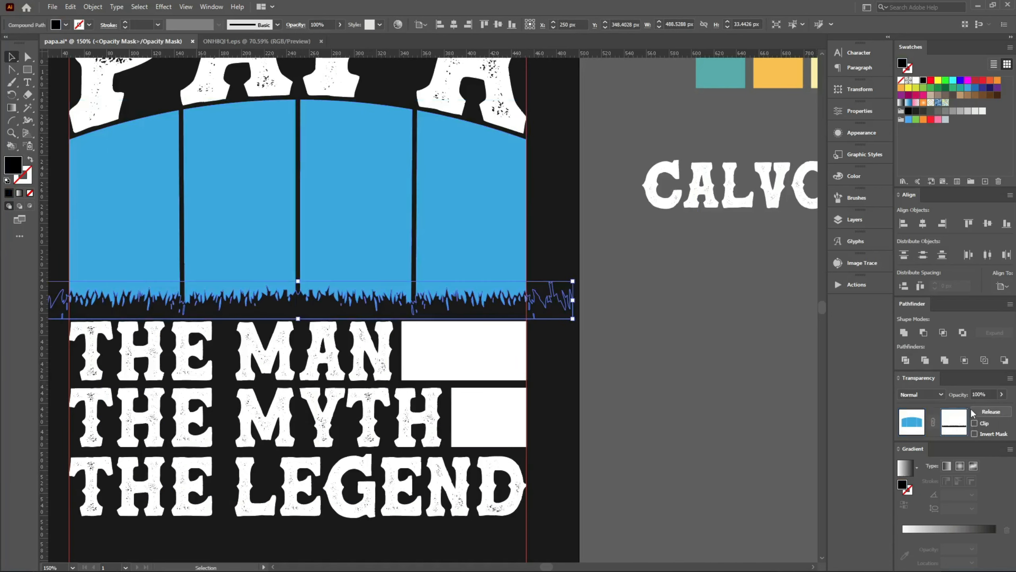
pyautogui.hotkey('ctrl', 'v')
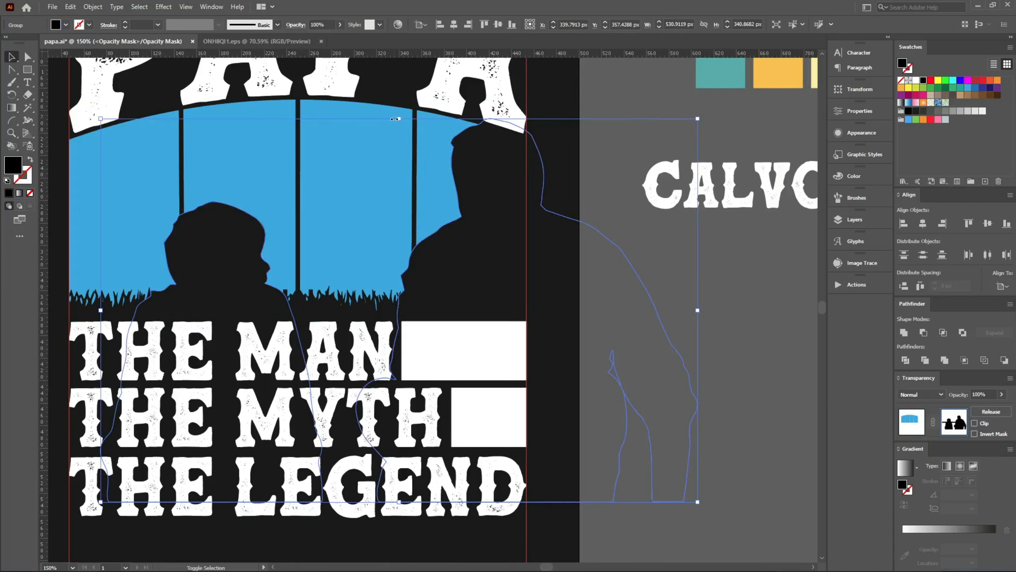
# Step: Scale the masked silhouette to about 281 × 180 px, seat it in the grass across the panels, and leave mask editing
pyautogui.moveTo(397, 118); pyautogui.dragTo(441, 331)
pyautogui.moveTo(471, 423); pyautogui.dragTo(357, 229)
pyautogui.moveTo(294, 138); pyautogui.dragTo(294, 105)
pyautogui.moveTo(353, 212)
pyautogui.mouseDown()
pyautogui.moveTo(340, 204)
pyautogui.moveTo(351, 214)
pyautogui.mouseUp()
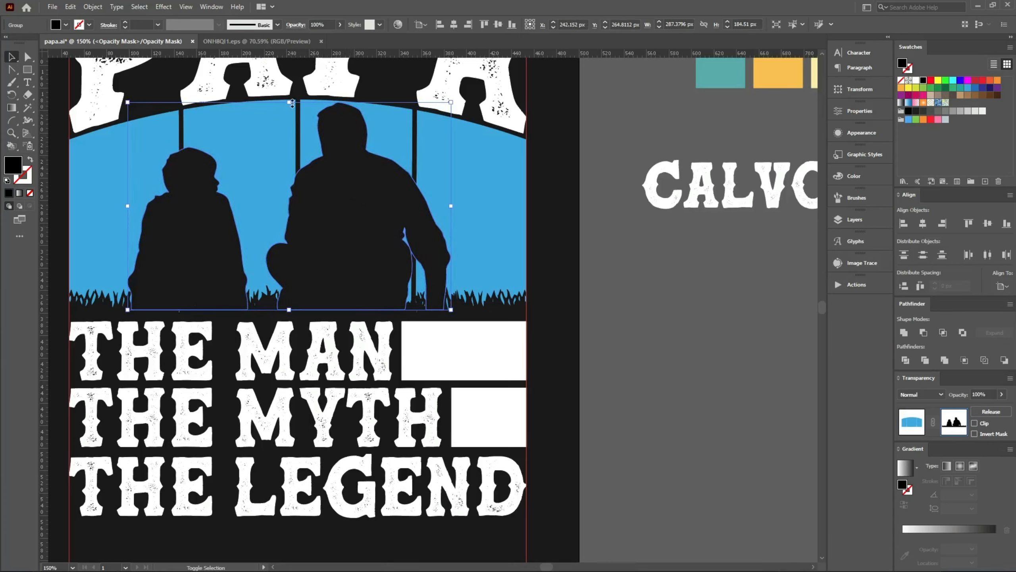
pyautogui.moveTo(291, 103); pyautogui.dragTo(291, 108)
pyautogui.moveTo(330, 202); pyautogui.dragTo(331, 200)
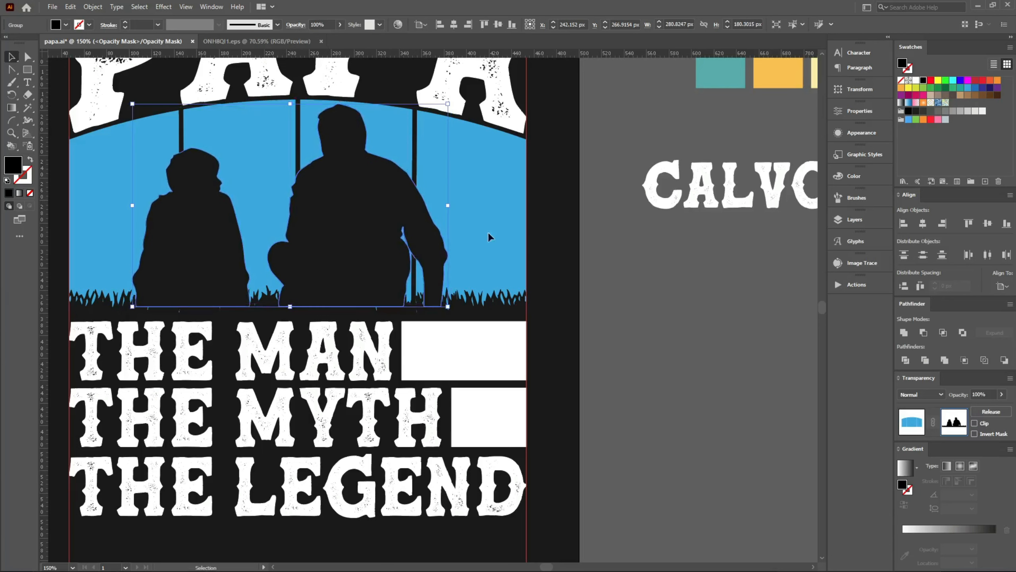
pyautogui.click(613, 235)
pyautogui.click(910, 428)
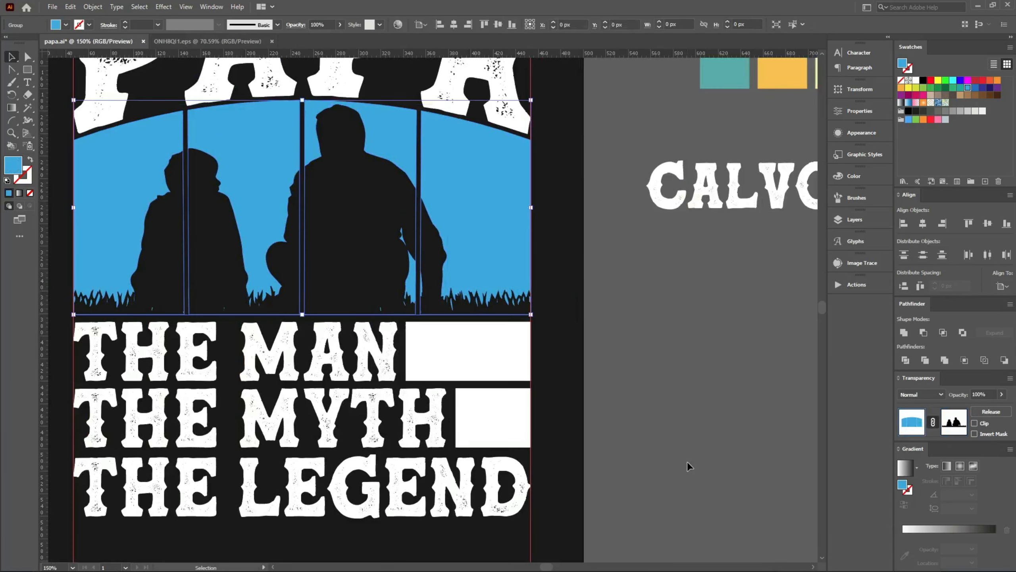
pyautogui.click(680, 456)
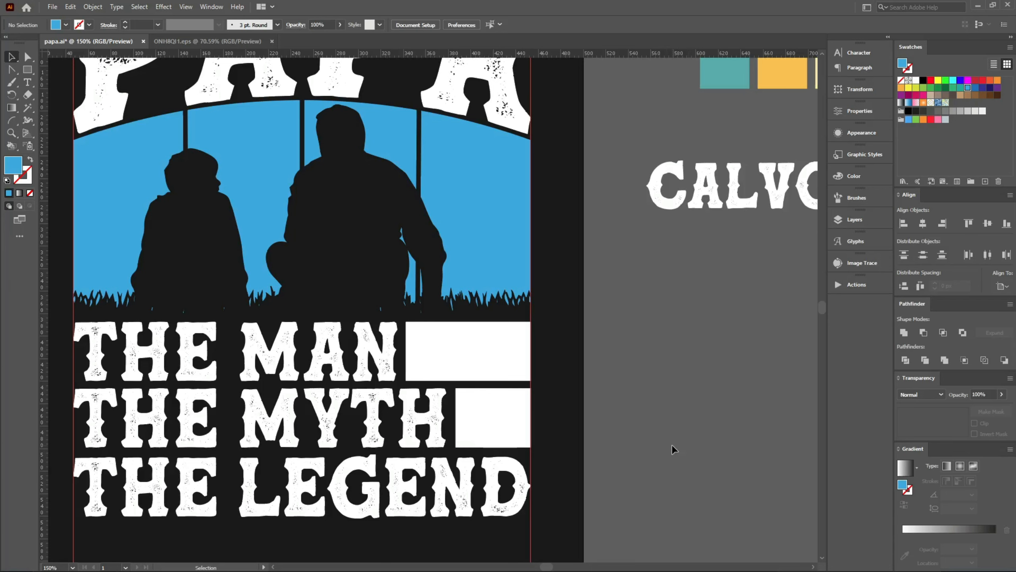
# Step: Recolor the four PAPA letters teal, golden yellow, cream and red in order, sampling the palette squares beside the artboard
pyautogui.scroll(-1, 673, 450)
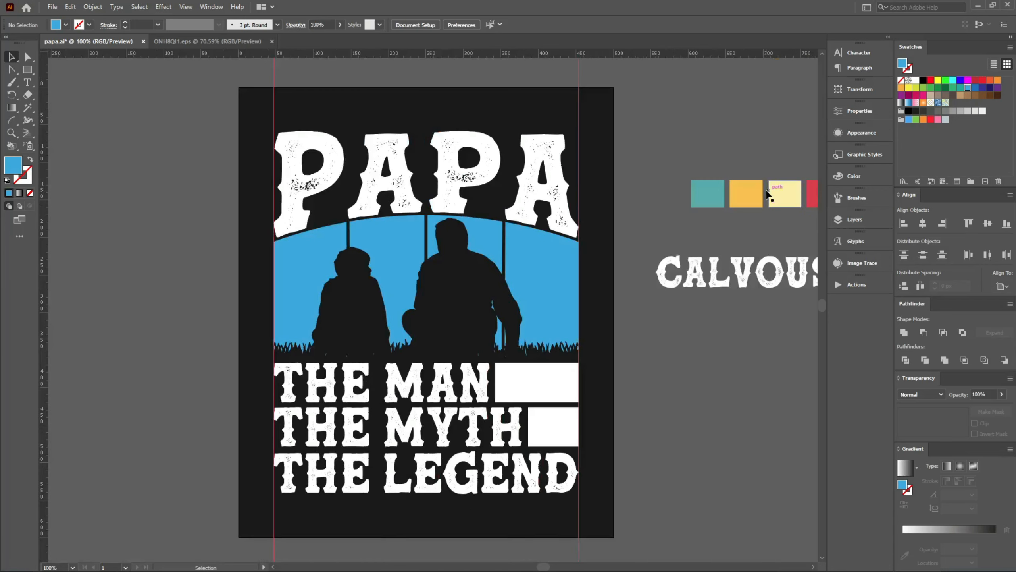
pyautogui.press('space')
pyautogui.moveTo(752, 193); pyautogui.dragTo(639, 212)
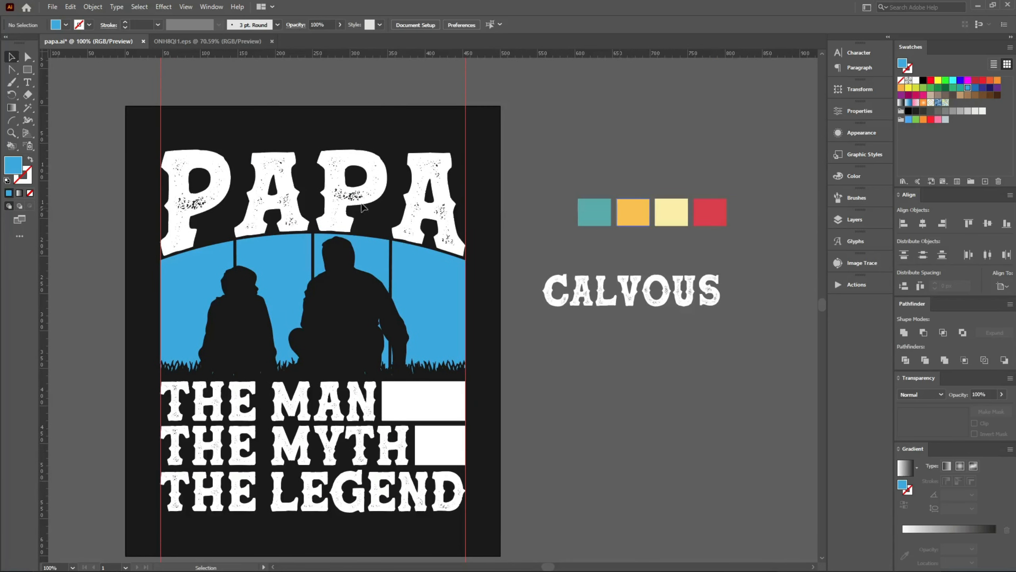
pyautogui.press('i')
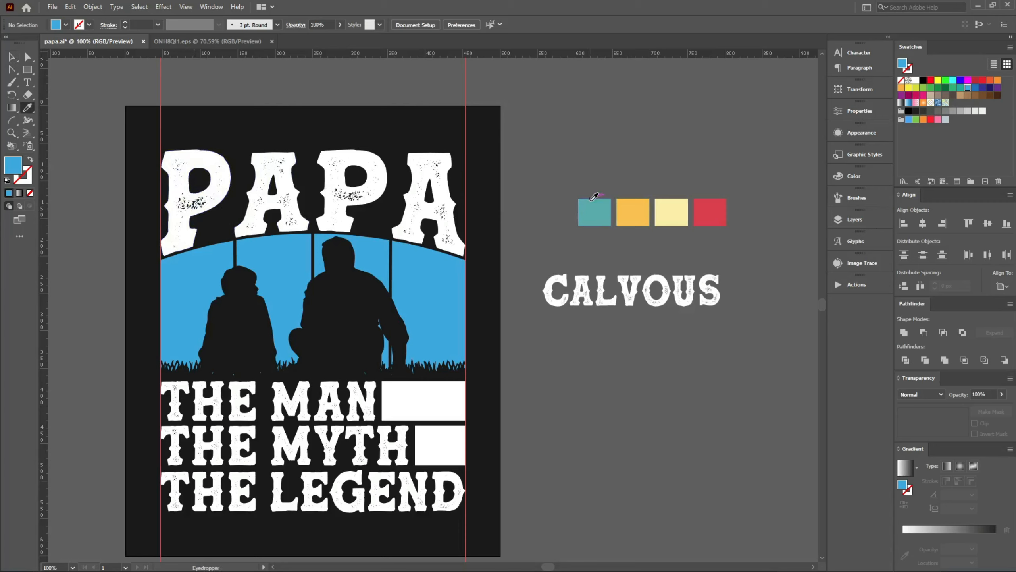
pyautogui.keyDown('alt'); pyautogui.click(219, 182); pyautogui.keyUp('alt')
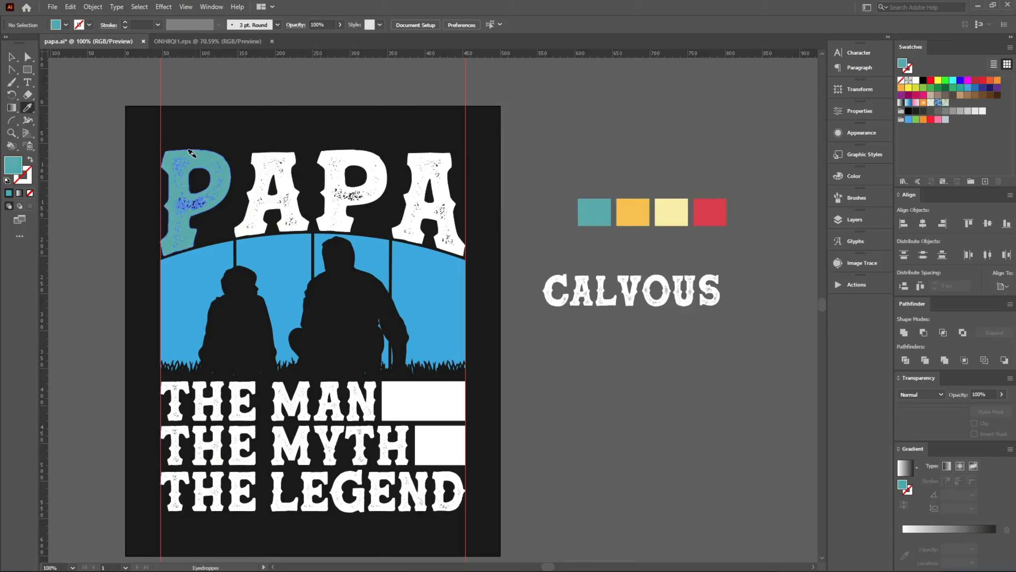
pyautogui.click(642, 198)
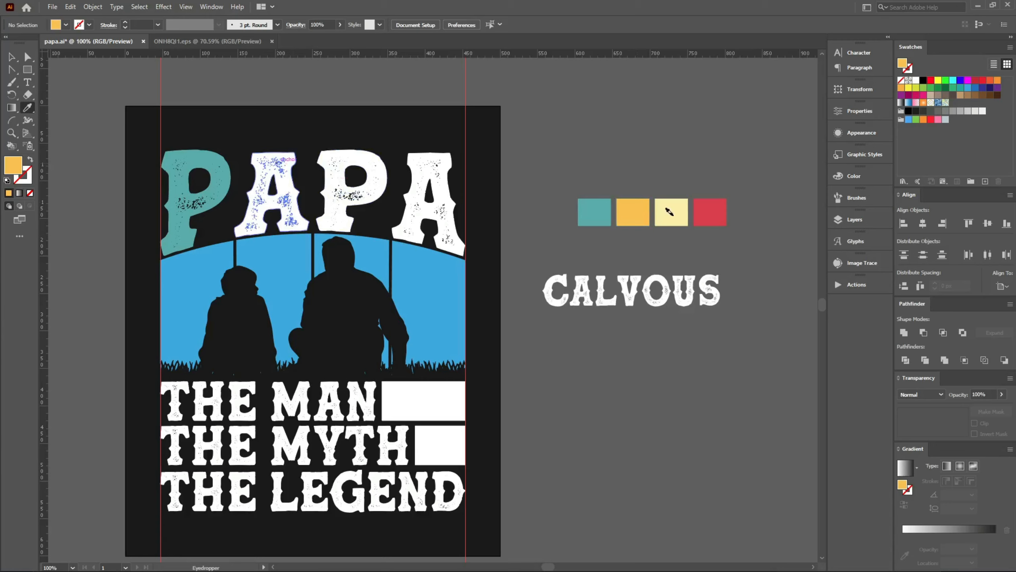
pyautogui.click(669, 211)
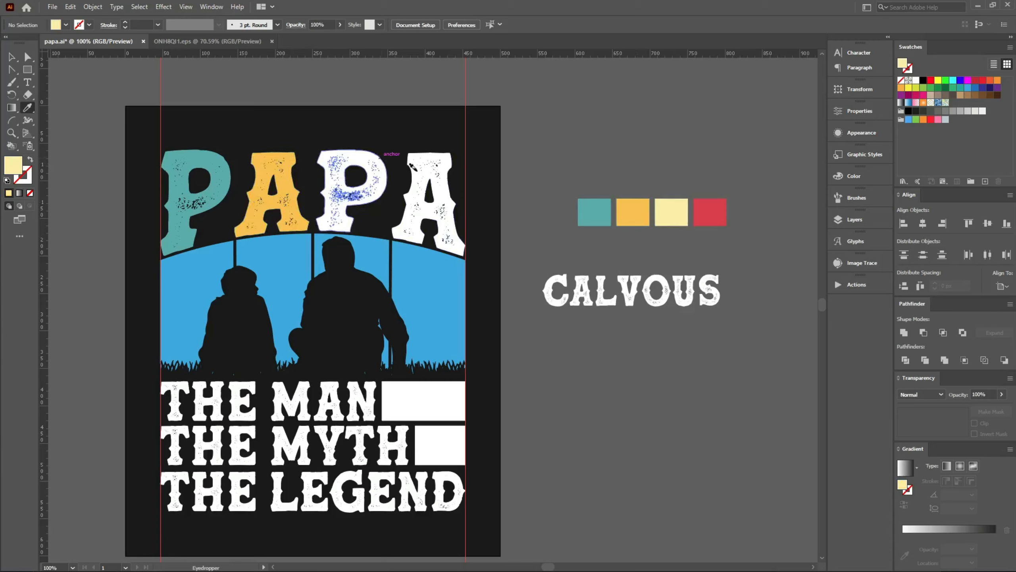
pyautogui.click(705, 204)
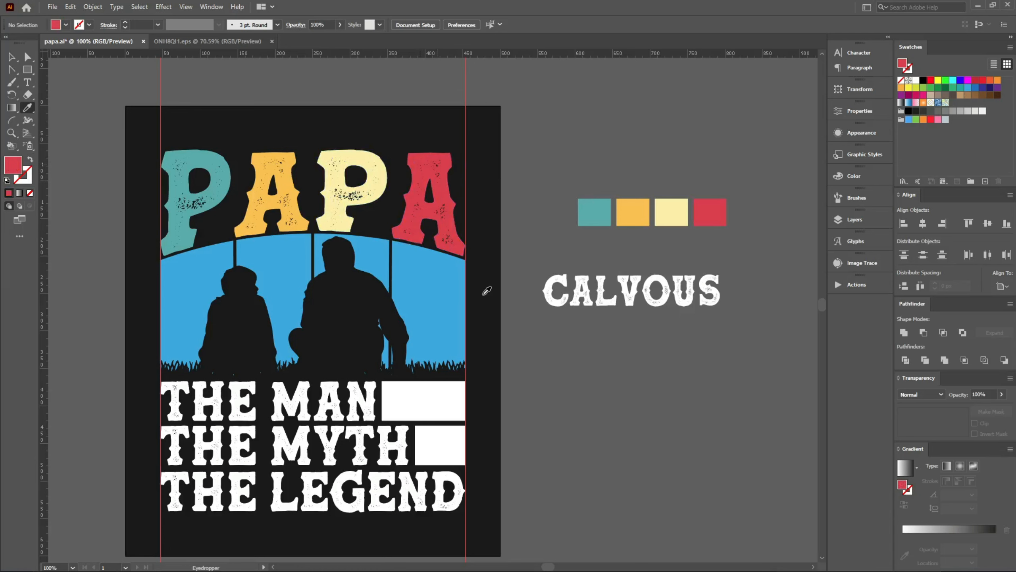
# Step: Recolor the four arched panels teal, golden yellow, cream and red to match the PAPA letter above each one
pyautogui.scroll(-2, 521, 287)
pyautogui.scroll(1, 236, 138)
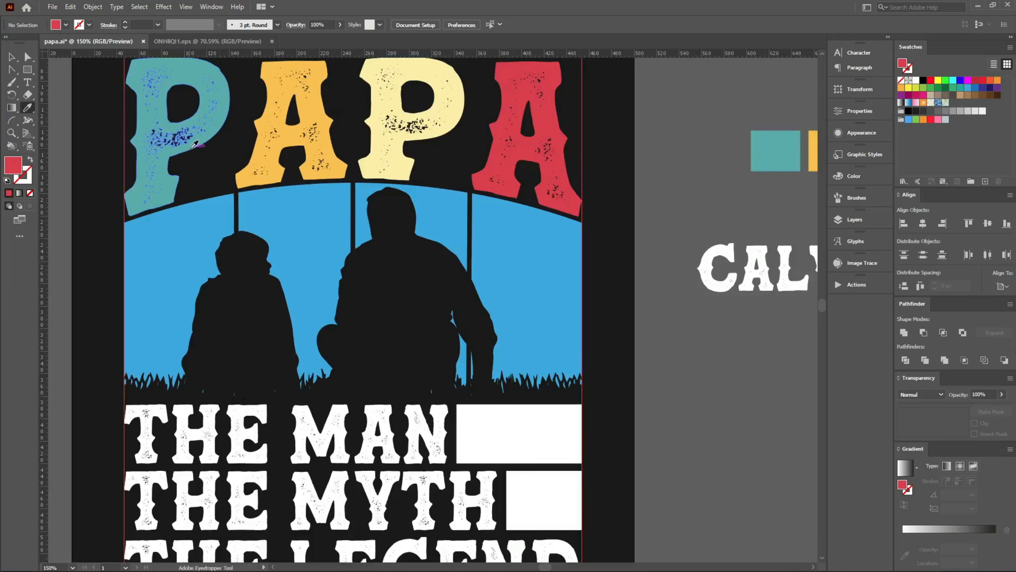
pyautogui.click(175, 144)
pyautogui.keyDown('alt'); pyautogui.click(172, 276); pyautogui.keyUp('alt')
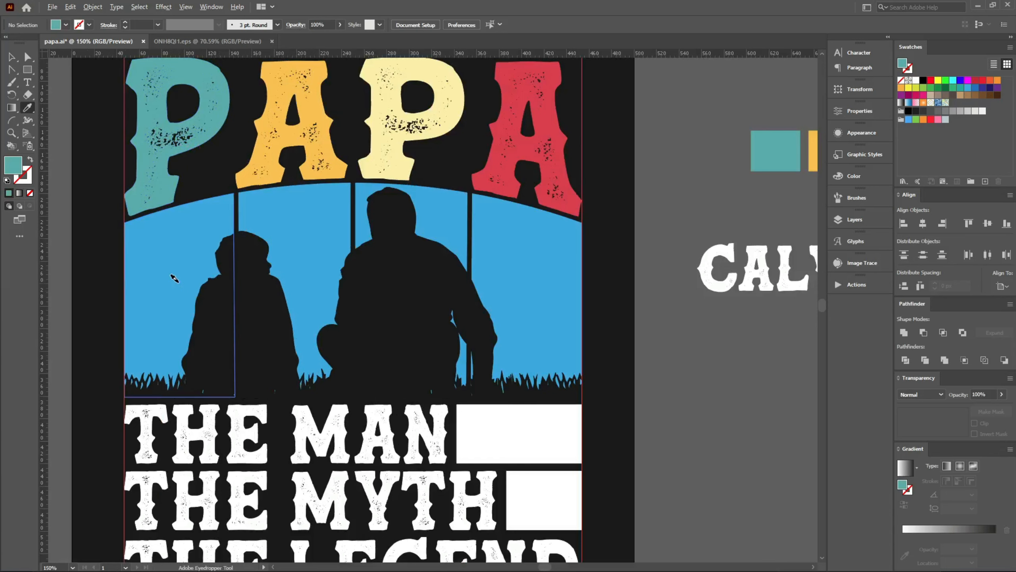
pyautogui.click(301, 141)
pyautogui.keyDown('alt'); pyautogui.click(266, 256); pyautogui.keyUp('alt')
pyautogui.click(393, 145)
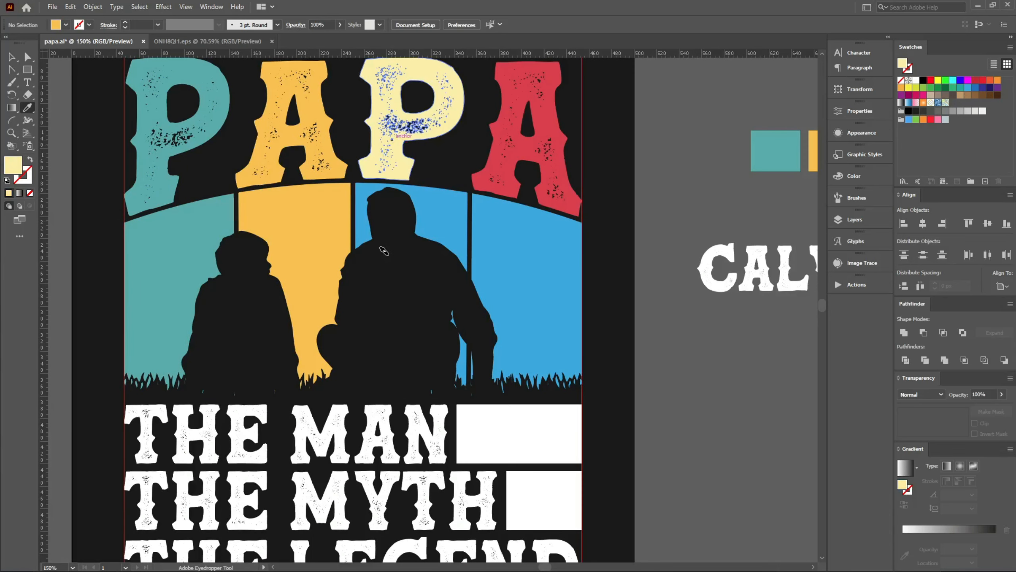
pyautogui.keyDown('alt'); pyautogui.click(448, 261); pyautogui.keyUp('alt')
pyautogui.click(521, 172)
pyautogui.keyDown('alt'); pyautogui.click(506, 256); pyautogui.keyUp('alt')
# Step: Recolor the THE MAN line and its adjoining bar with the red sampled from the fourth panel
pyautogui.scroll(-3, 536, 276)
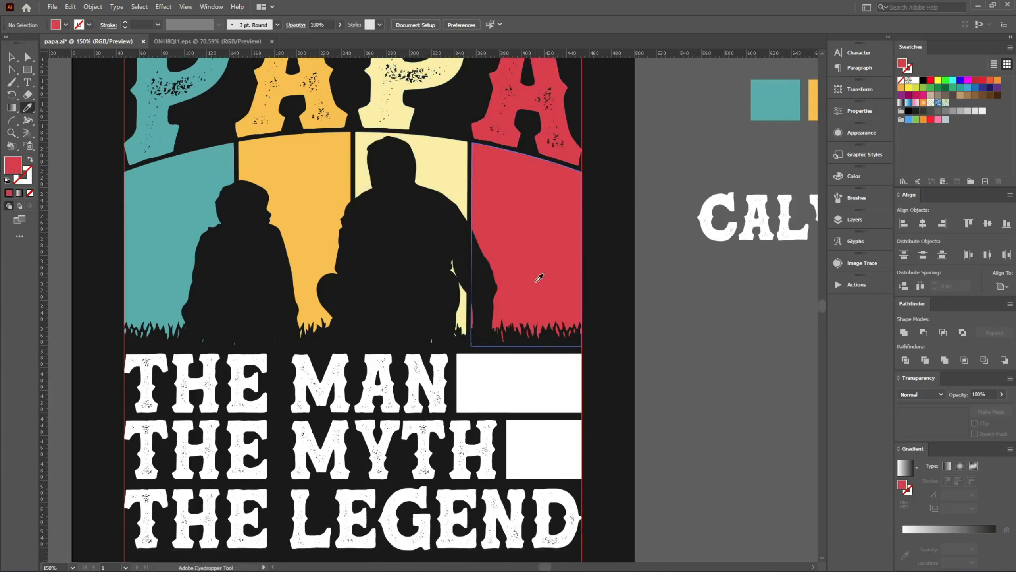
pyautogui.press('v')
pyautogui.click(502, 330)
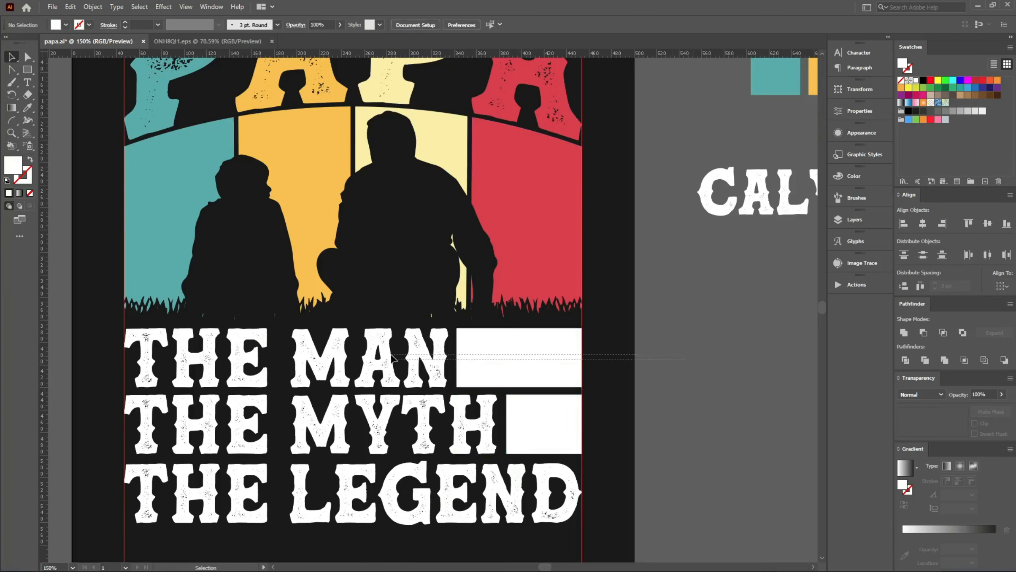
pyautogui.keyDown('shift'); pyautogui.click(387, 350); pyautogui.keyUp('shift')
pyautogui.press('i')
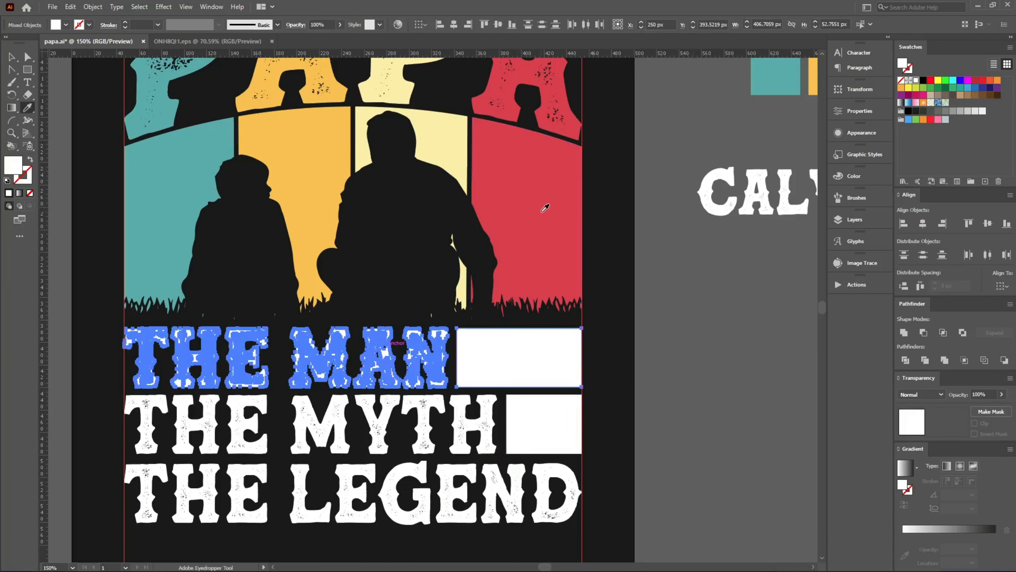
pyautogui.click(545, 209)
pyautogui.press('v')
pyautogui.click(679, 437)
# Step: Recolor the THE MYTH line and its adjoining bar with the cream sampled from the third panel
pyautogui.click(544, 424)
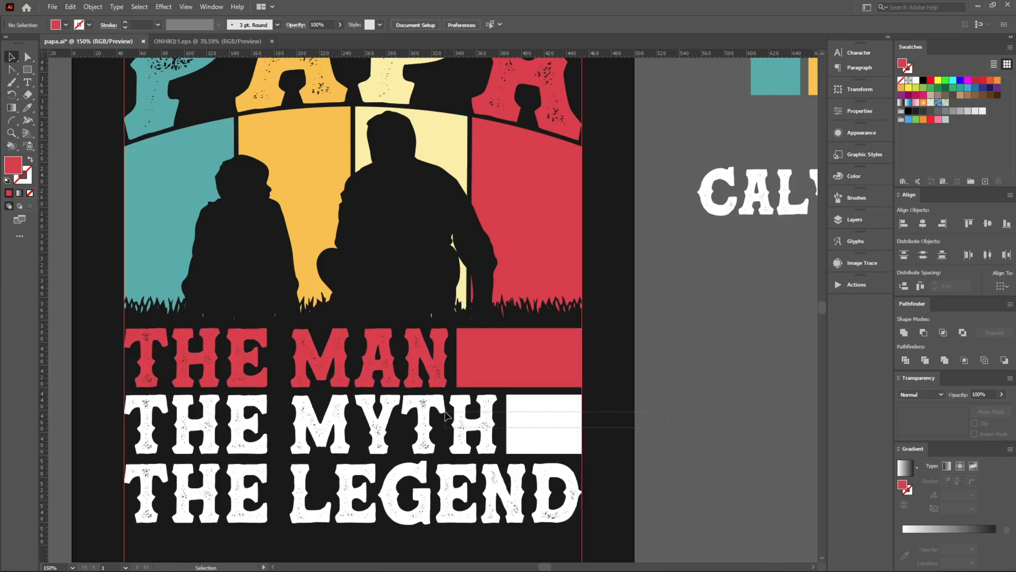
pyautogui.keyDown('shift'); pyautogui.click(472, 425); pyautogui.keyUp('shift')
pyautogui.press('i')
pyautogui.click(412, 180)
pyautogui.press('v')
pyautogui.click(639, 477)
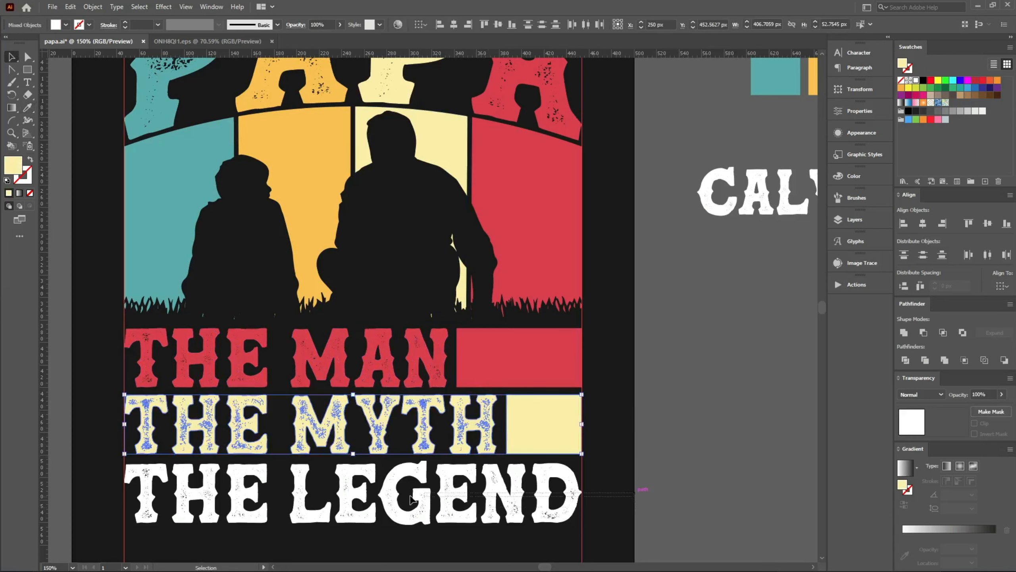
# Step: Recolor the THE LEGEND line with the golden yellow sampled from the second panel
pyautogui.click(420, 496)
pyautogui.press('i')
pyautogui.click(318, 160)
pyautogui.press('v')
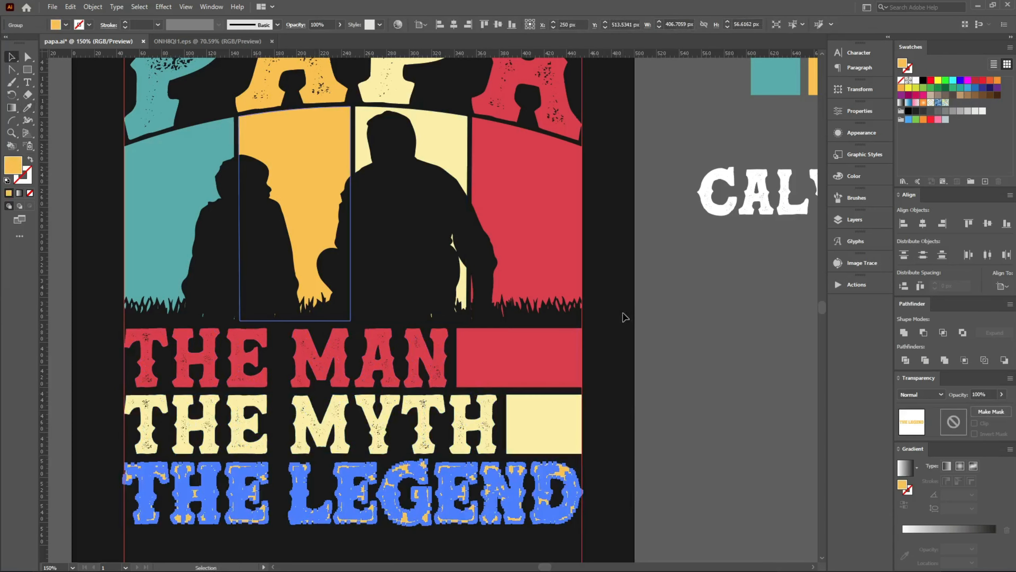
pyautogui.click(624, 316)
# Step: Draw a thin golden-yellow rectangle about 131 × 7 px just below THE LEGEND, starting at the guide where the text begins
pyautogui.scroll(-2, 624, 315)
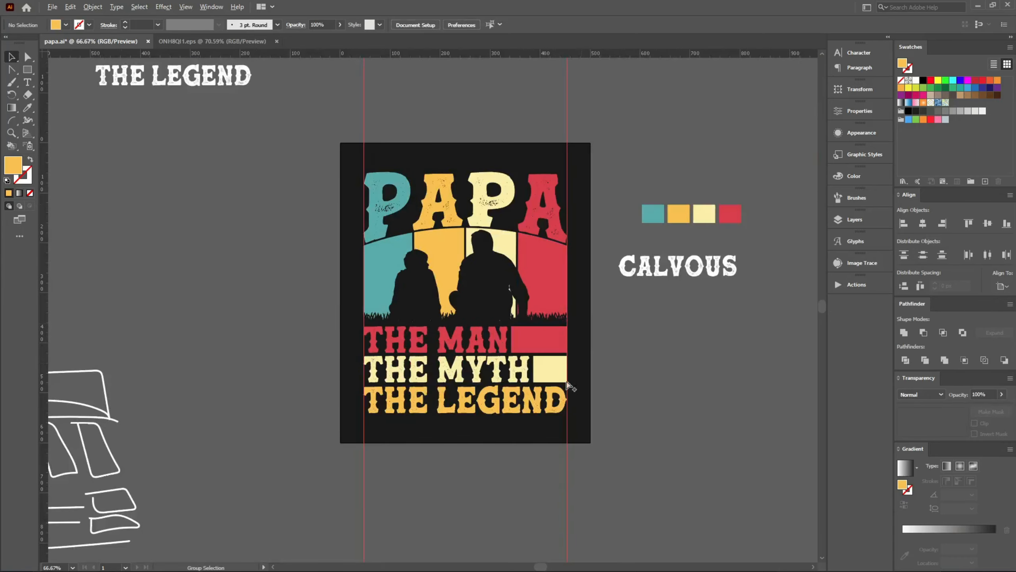
pyautogui.scroll(2, 570, 387)
pyautogui.scroll(-2, 552, 415)
pyautogui.scroll(-1, 352, 415)
pyautogui.scroll(5, 352, 416)
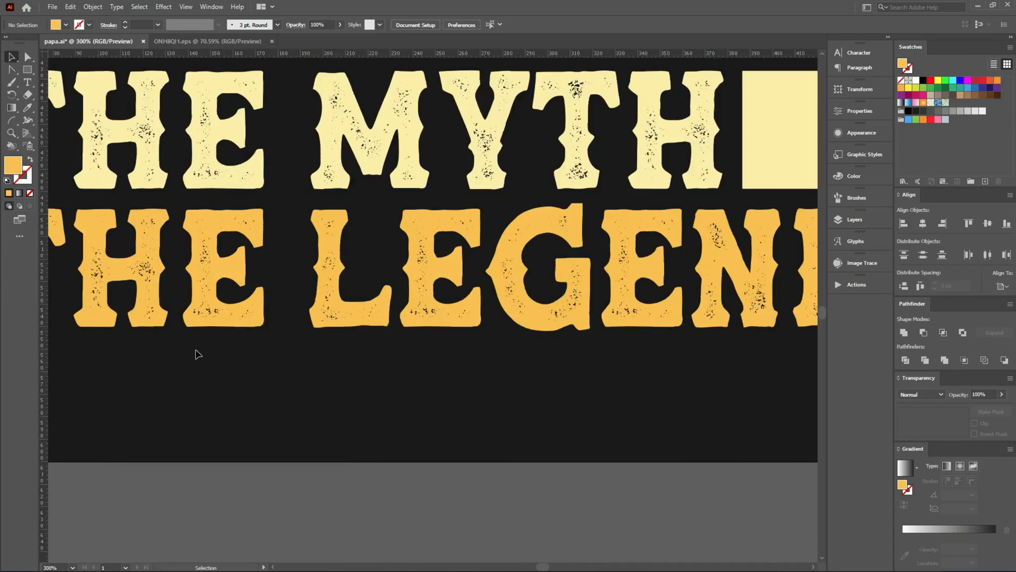
pyautogui.moveTo(230, 364); pyautogui.dragTo(298, 355)
pyautogui.click(27, 58)
pyautogui.click(26, 70)
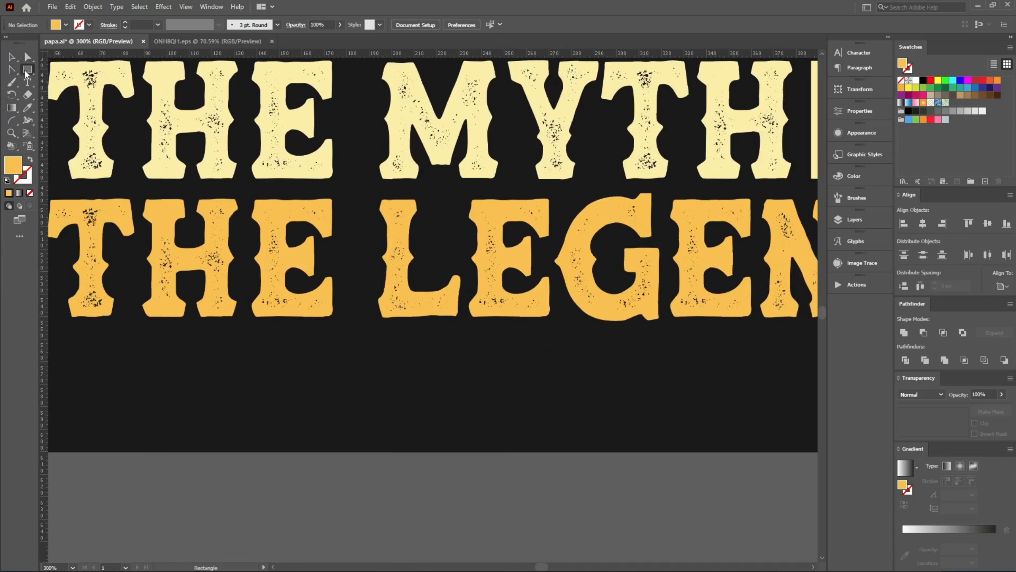
pyautogui.moveTo(135, 245); pyautogui.dragTo(216, 235)
pyautogui.moveTo(128, 328); pyautogui.dragTo(422, 343)
pyautogui.press('v')
pyautogui.hscroll(-1, 203, 373)
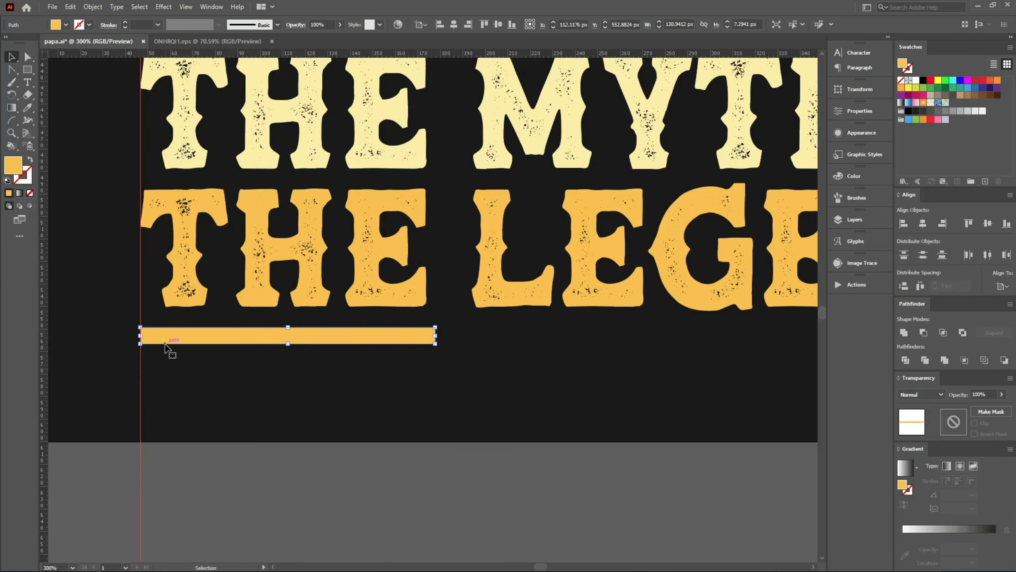
# Step: Duplicate the thin bar horizontally with a gap of about 4 px and repeat the copy to make a row of four bars
pyautogui.moveTo(166, 341); pyautogui.dragTo(470, 341)
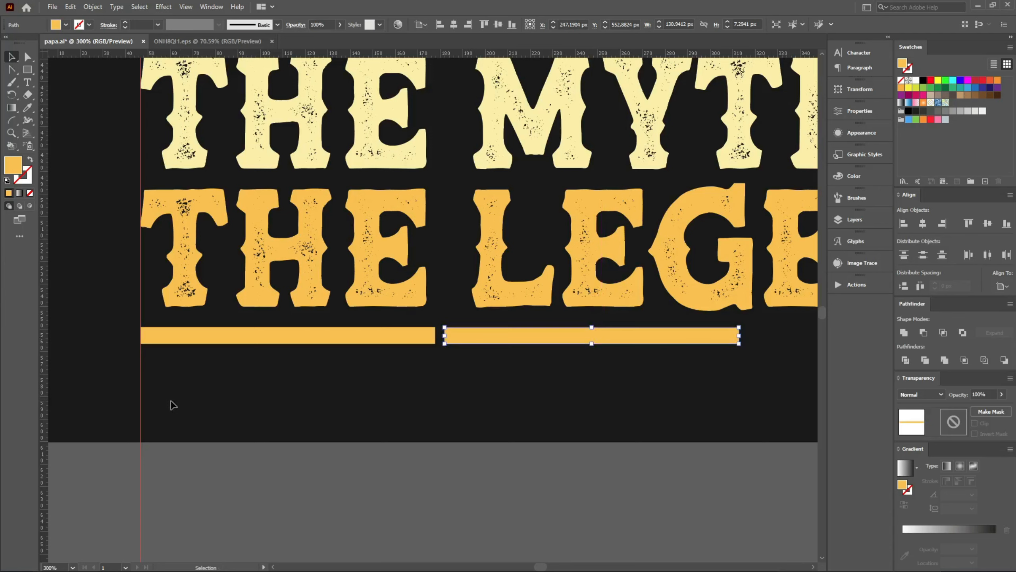
pyautogui.scroll(-2, 169, 404)
pyautogui.scroll(-1, 331, 404)
pyautogui.scroll(1, 332, 403)
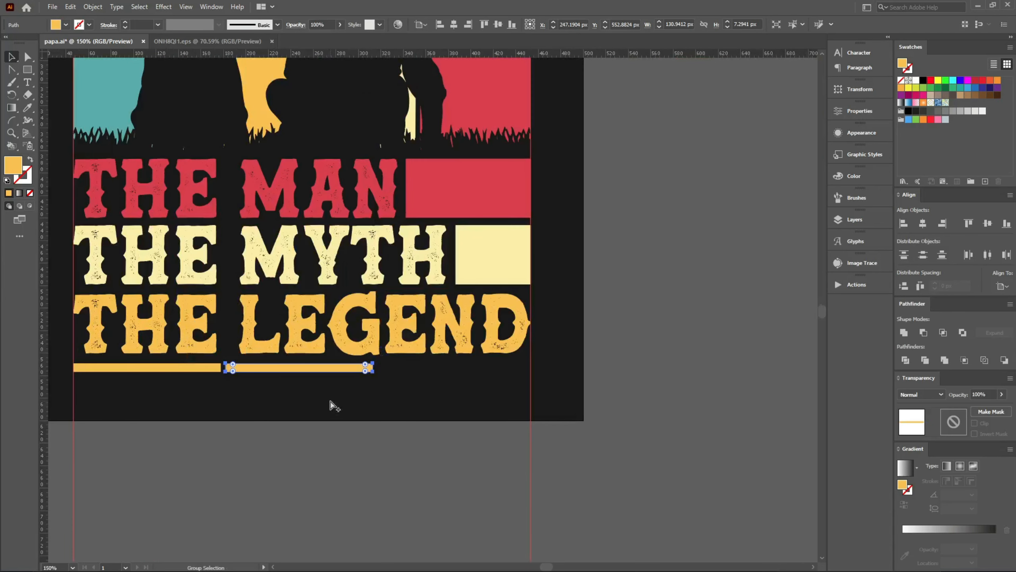
pyautogui.press('v')
pyautogui.hotkey('ctrl', 'd')
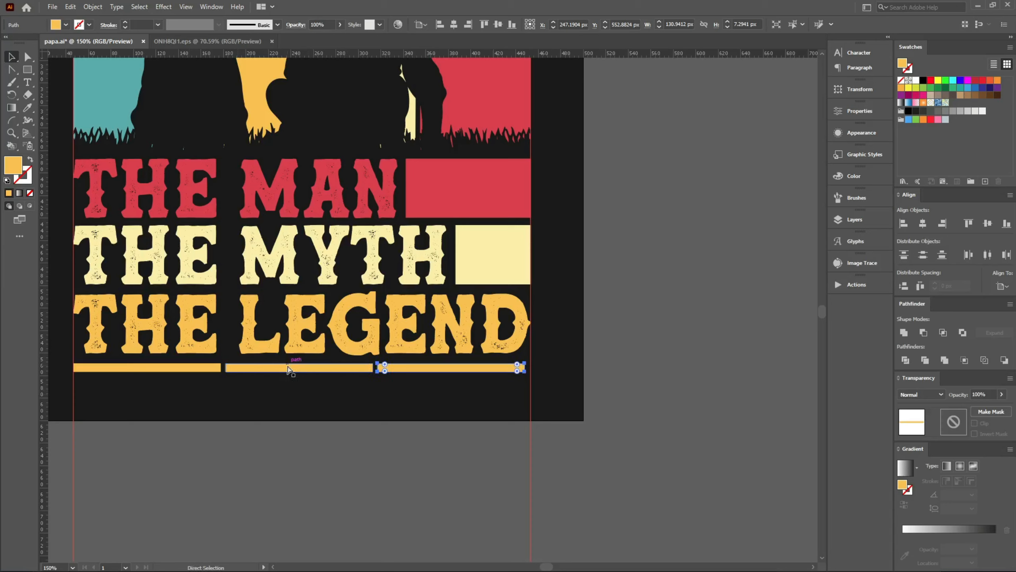
pyautogui.hotkey('ctrl', 'd')
# Step: Select the four thin bars below THE LEGEND and scale the row to about 407 px wide so it fits between the guides
pyautogui.press('a')
pyautogui.press('v')
pyautogui.moveTo(166, 368); pyautogui.dragTo(165, 367)
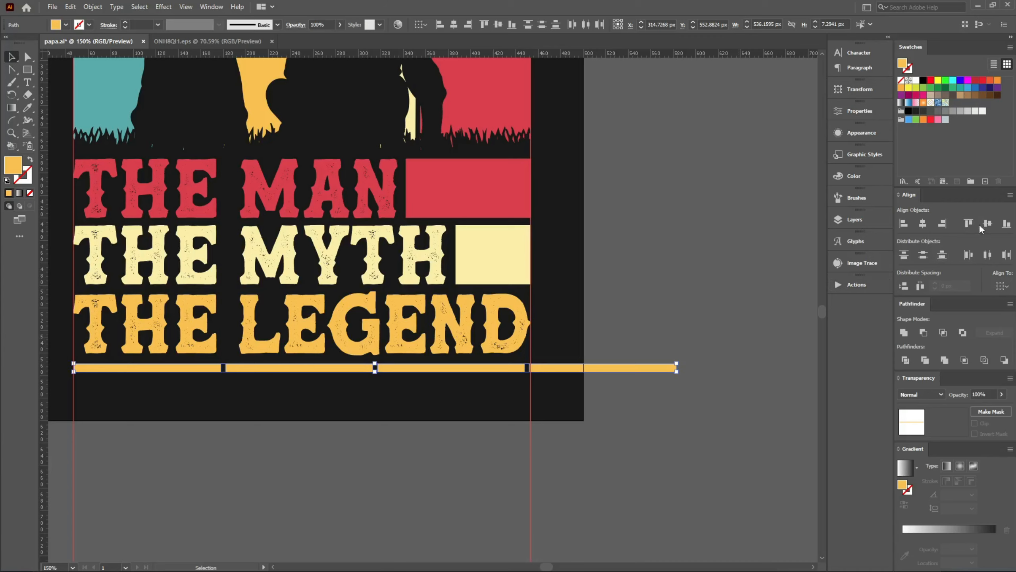
pyautogui.scroll(4, 682, 369)
pyautogui.moveTo(671, 387); pyautogui.dragTo(87, 386)
pyautogui.hotkey('ctrl', '1')
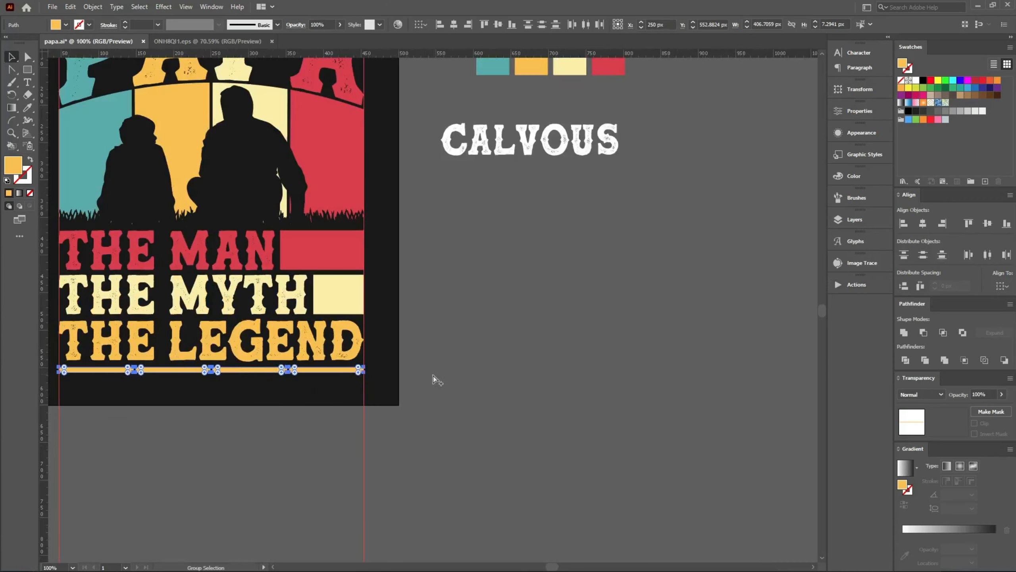
pyautogui.scroll(-1, 433, 378)
pyautogui.scroll(2, 149, 383)
pyautogui.moveTo(497, 419); pyautogui.dragTo(179, 447)
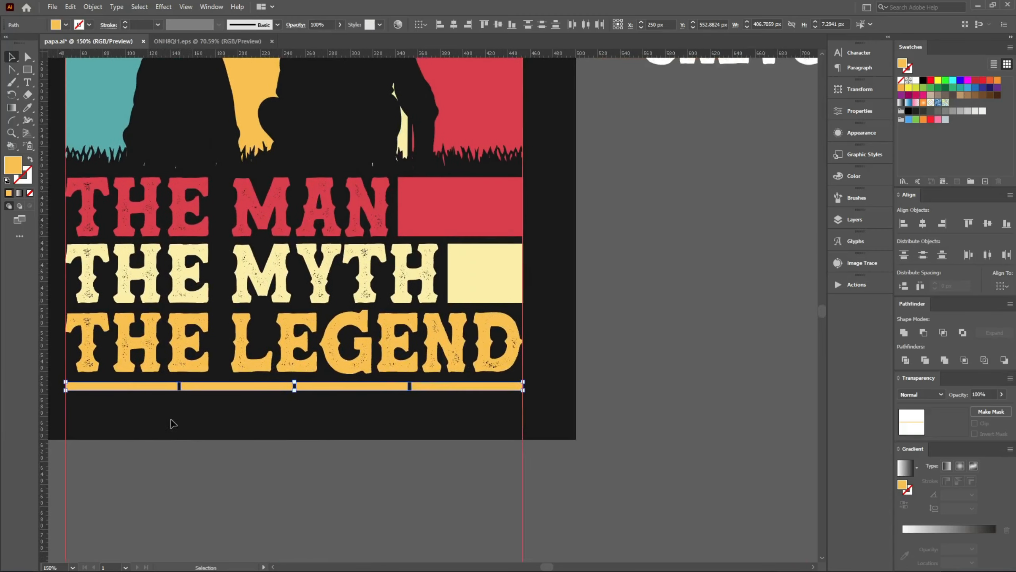
pyautogui.click(171, 420)
# Step: Recolor the first thin bar with the teal sampled from the first panel, keeping the second bar golden yellow
pyautogui.click(161, 386)
pyautogui.scroll(1, 308, 402)
pyautogui.moveTo(525, 283); pyautogui.dragTo(563, 384)
pyautogui.scroll(-4, 562, 383)
pyautogui.press('i')
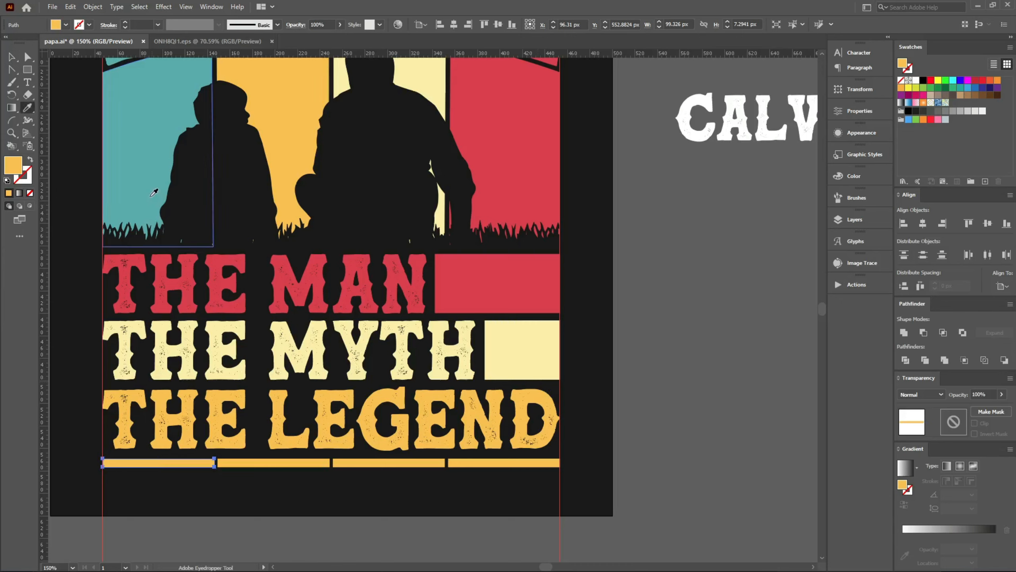
pyautogui.click(154, 193)
pyautogui.keyDown('ctrl'); pyautogui.click(272, 463); pyautogui.keyUp('ctrl')
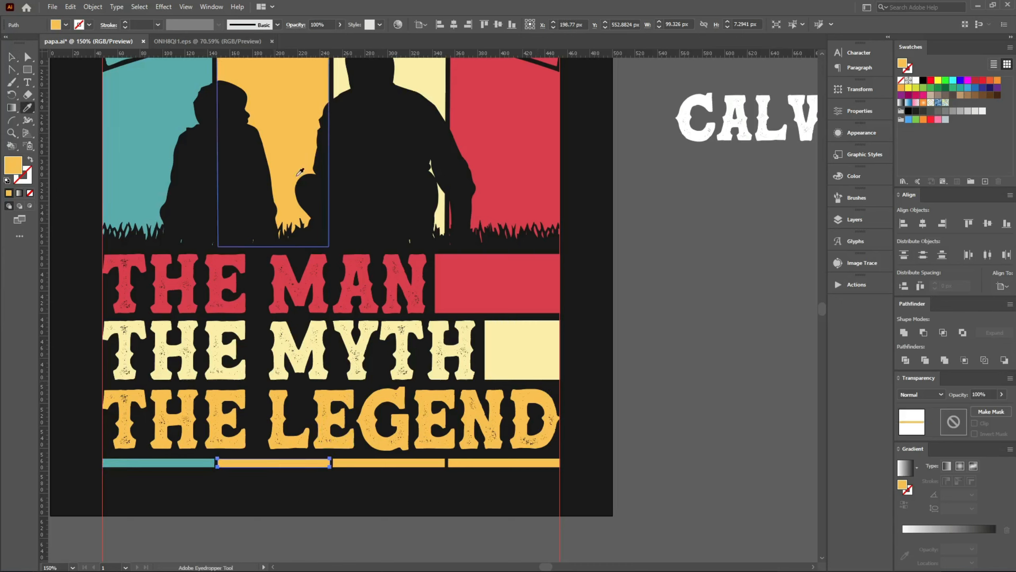
# Step: Recolor the third thin bar with the cream of the third panel and the fourth with the red of the fourth panel
pyautogui.keyDown('ctrl'); pyautogui.click(390, 463); pyautogui.keyUp('ctrl')
pyautogui.click(420, 104)
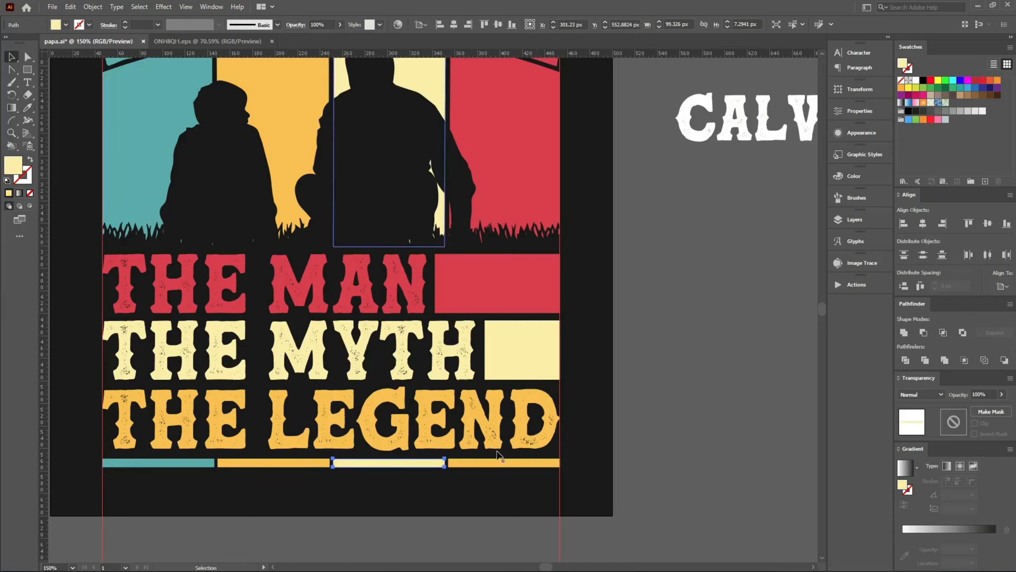
pyautogui.keyDown('ctrl'); pyautogui.click(500, 463); pyautogui.keyUp('ctrl')
pyautogui.click(513, 266)
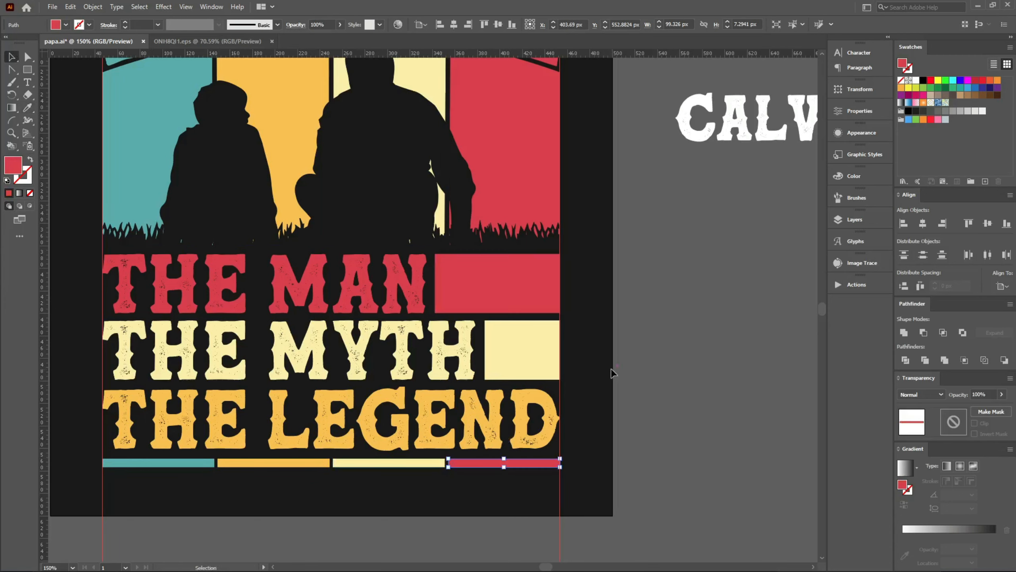
pyautogui.click(613, 372)
pyautogui.hotkey('ctrl', '-')
pyautogui.hotkey('ctrl', '-')
pyautogui.hotkey('ctrl', '+')
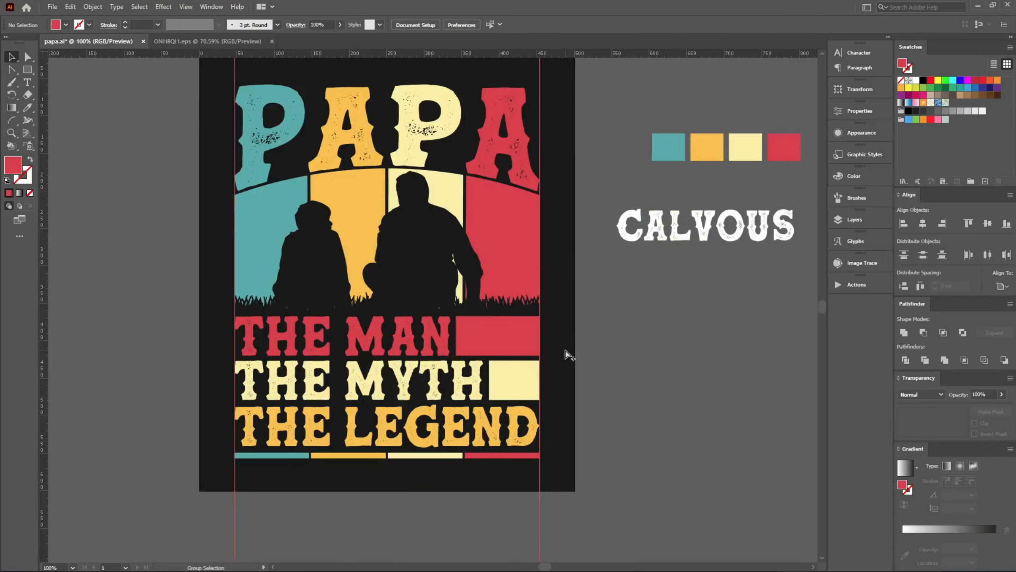
# Step: Group the four arched panels with the two bars beside the text lines and the bottom bar row
pyautogui.scroll(1, 569, 354)
pyautogui.press('v')
pyautogui.click(111, 143)
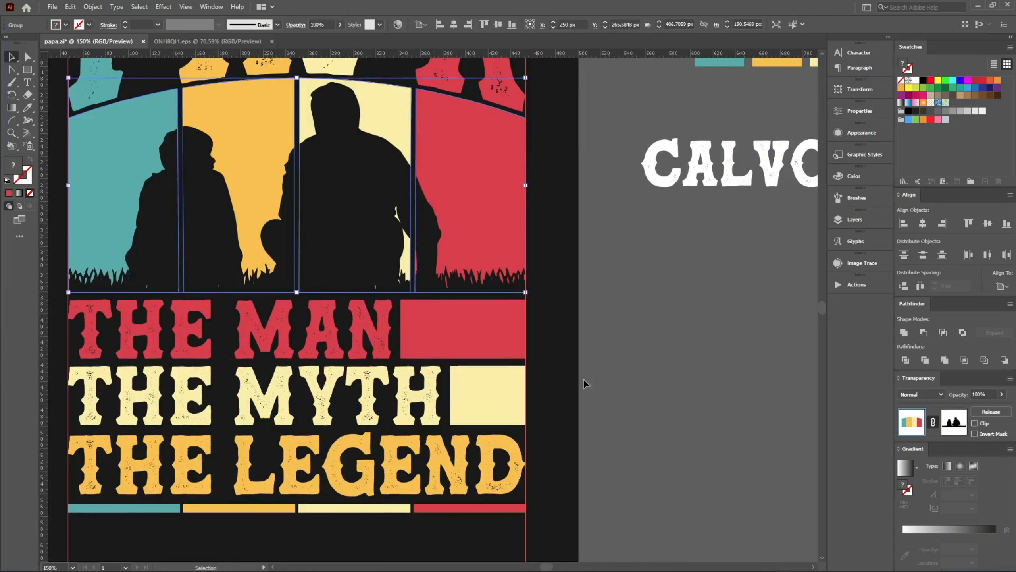
pyautogui.moveTo(542, 420); pyautogui.dragTo(189, 513)
pyautogui.hotkey('ctrl', 'g')
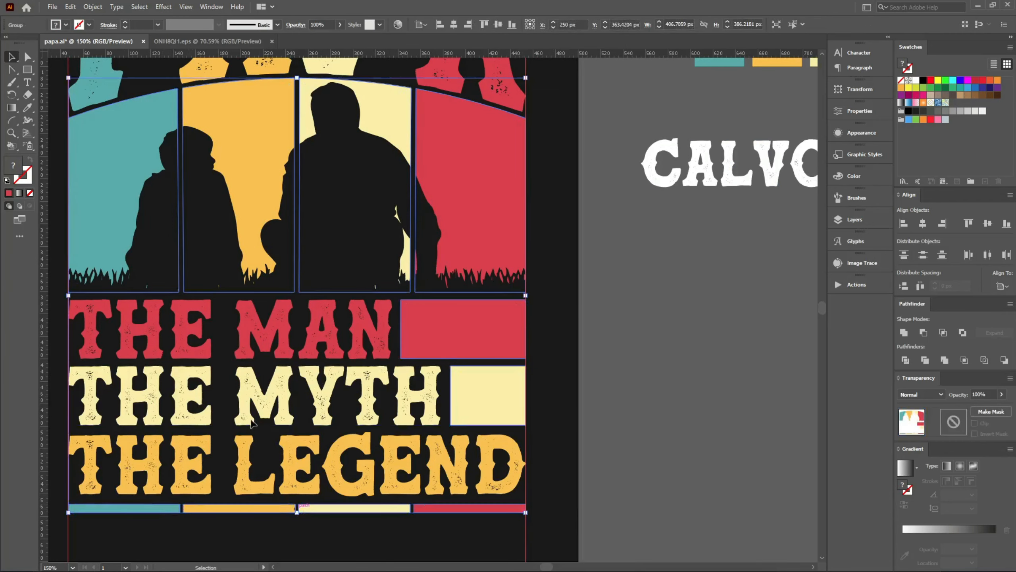
# Step: Bring the black speckle texture over the design and enlarge it to about 462 × 423 px, covering the panels, text lines and bars
pyautogui.moveTo(498, 226); pyautogui.dragTo(352, 290)
pyautogui.scroll(5, 327, 96)
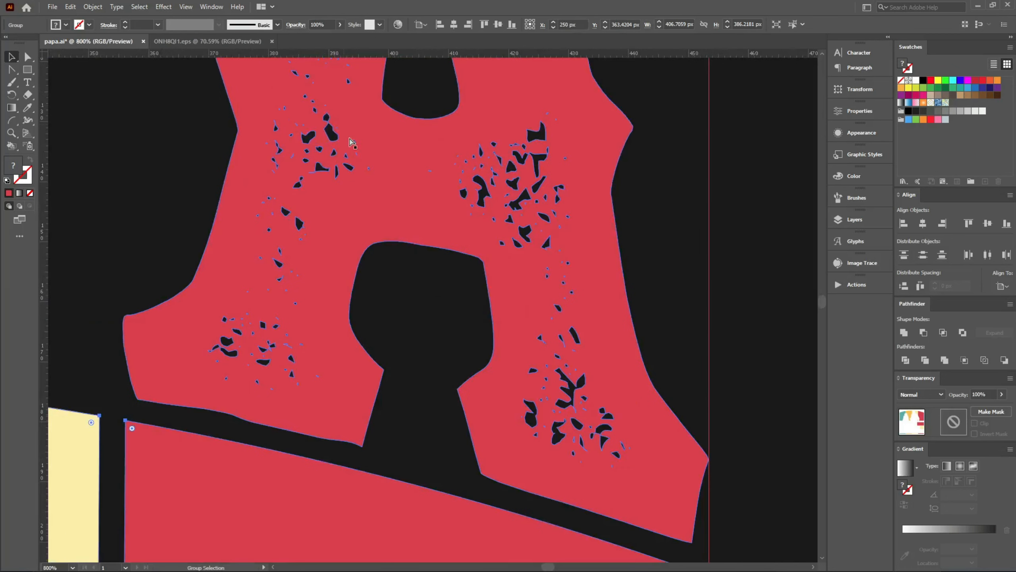
pyautogui.scroll(-5, 602, 294)
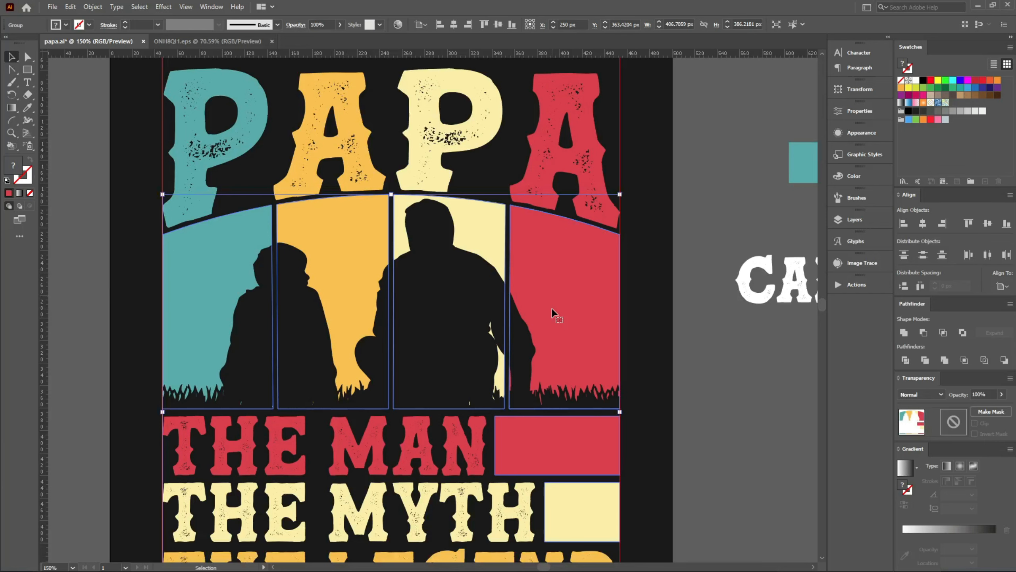
pyautogui.scroll(-3, 516, 315)
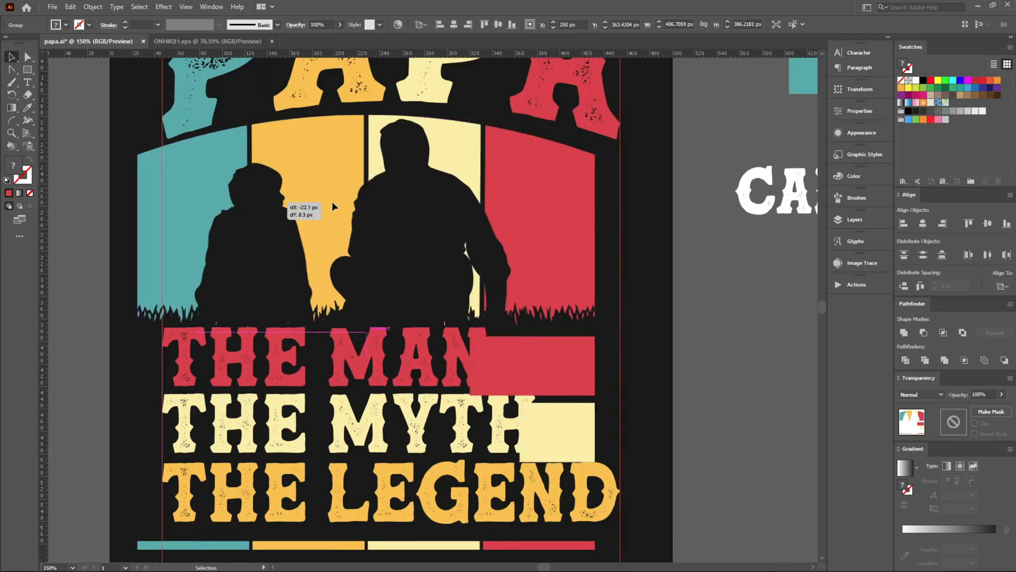
pyautogui.scroll(-6, 296, 208)
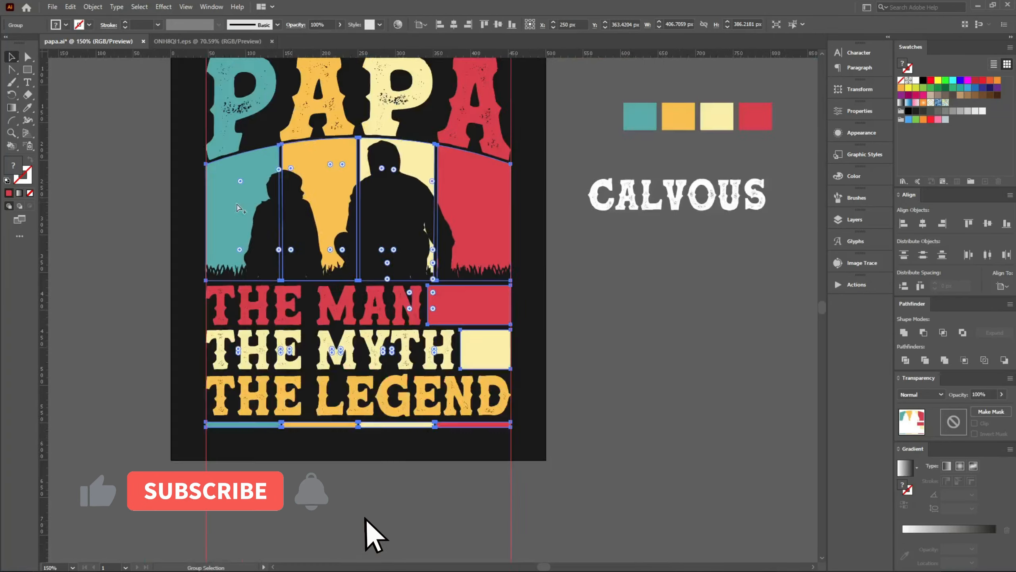
pyautogui.scroll(8, 500, 240)
pyautogui.scroll(-5, 502, 243)
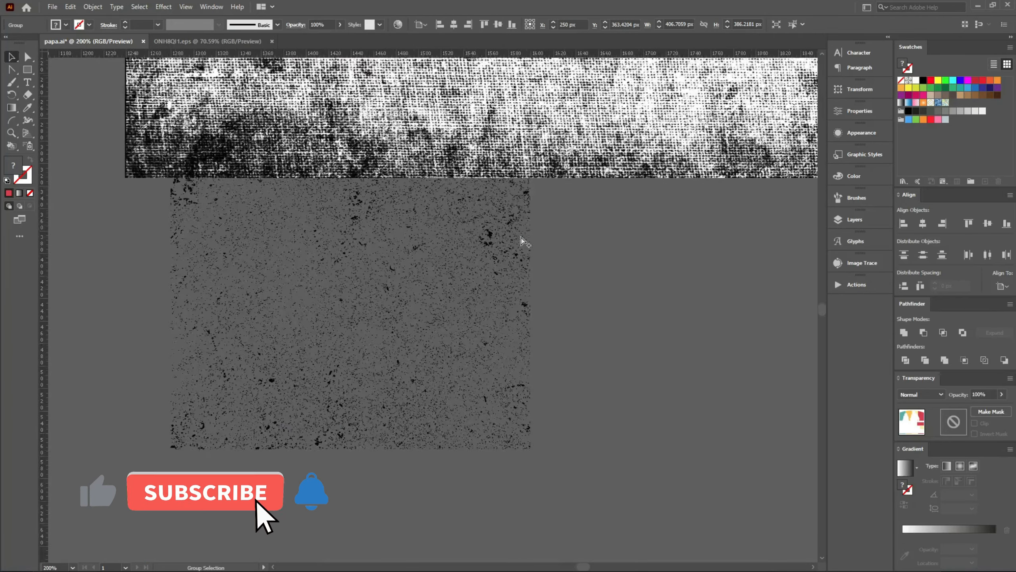
pyautogui.moveTo(515, 250); pyautogui.dragTo(197, 211)
pyautogui.scroll(2, 136, 226)
pyautogui.press('v')
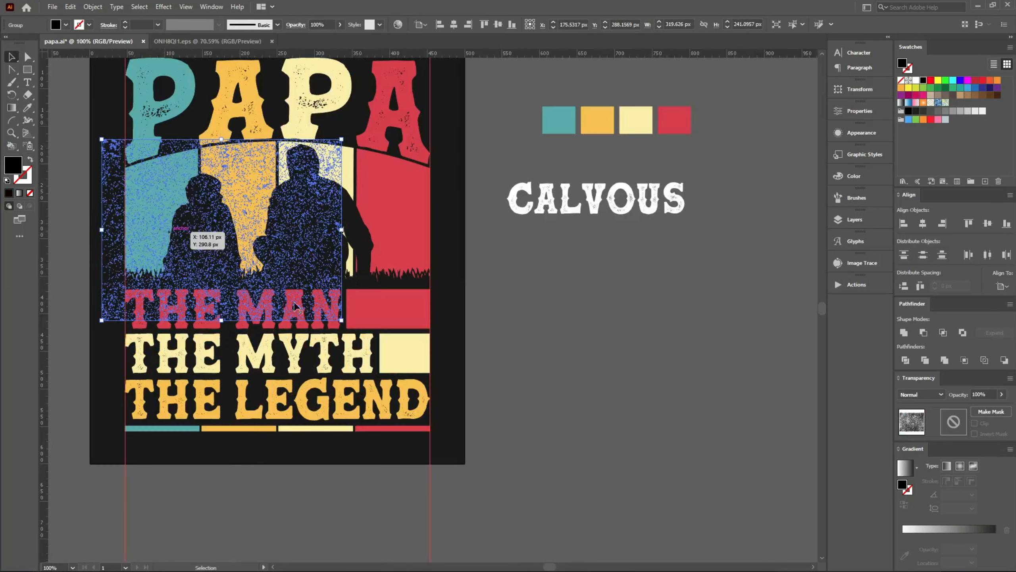
pyautogui.moveTo(341, 321); pyautogui.dragTo(449, 458)
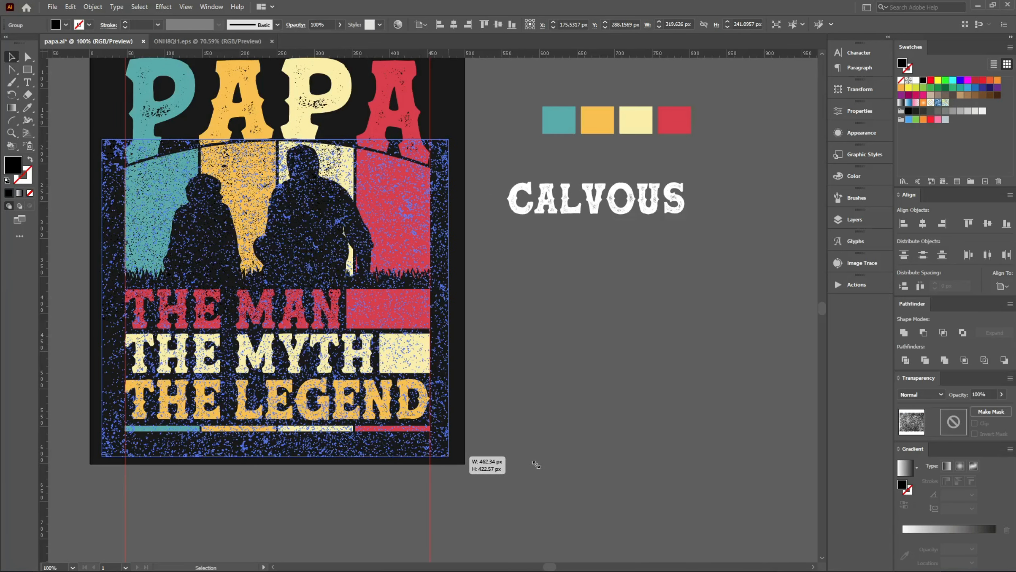
pyautogui.click(541, 448)
pyautogui.scroll(1, 146, 459)
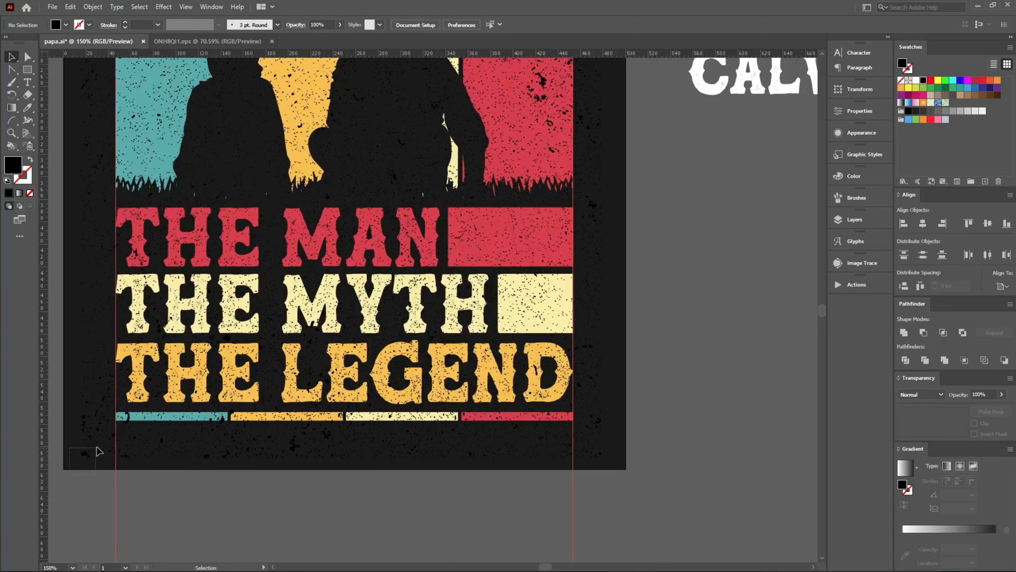
# Step: Cut the speckle texture out of the artwork and select the group of panels and bars
pyautogui.moveTo(97, 446); pyautogui.dragTo(96, 445)
pyautogui.hotkey('ctrl', 'x')
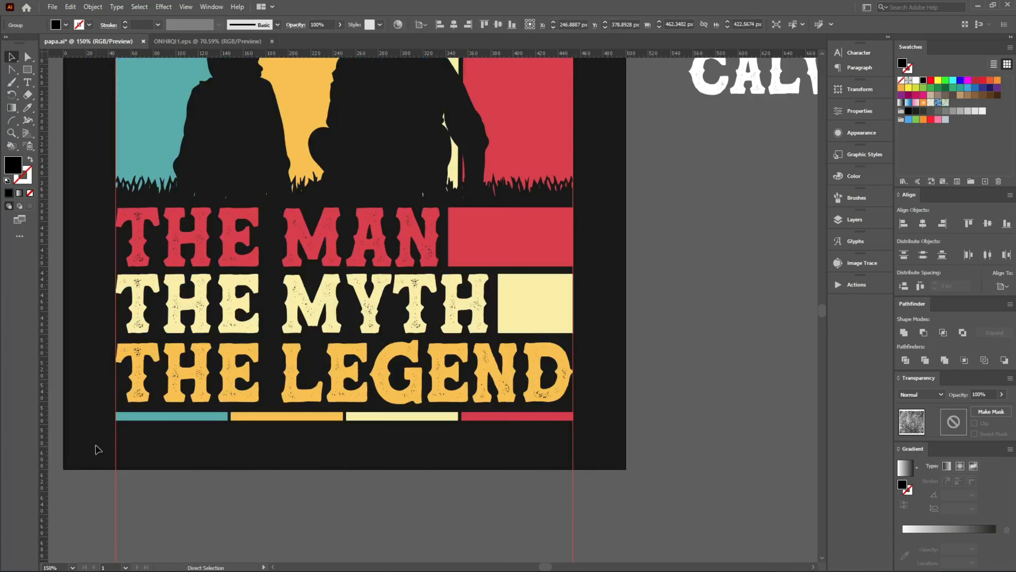
pyautogui.scroll(3, 139, 436)
pyautogui.click(161, 251)
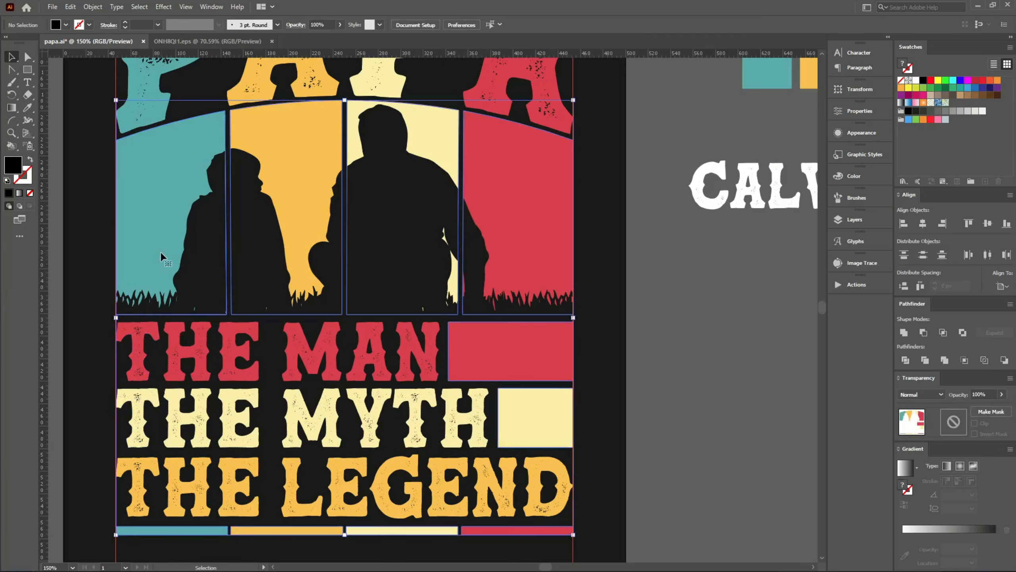
pyautogui.moveTo(155, 257); pyautogui.dragTo(461, 220)
pyautogui.hotkey('ctrl', 'z')
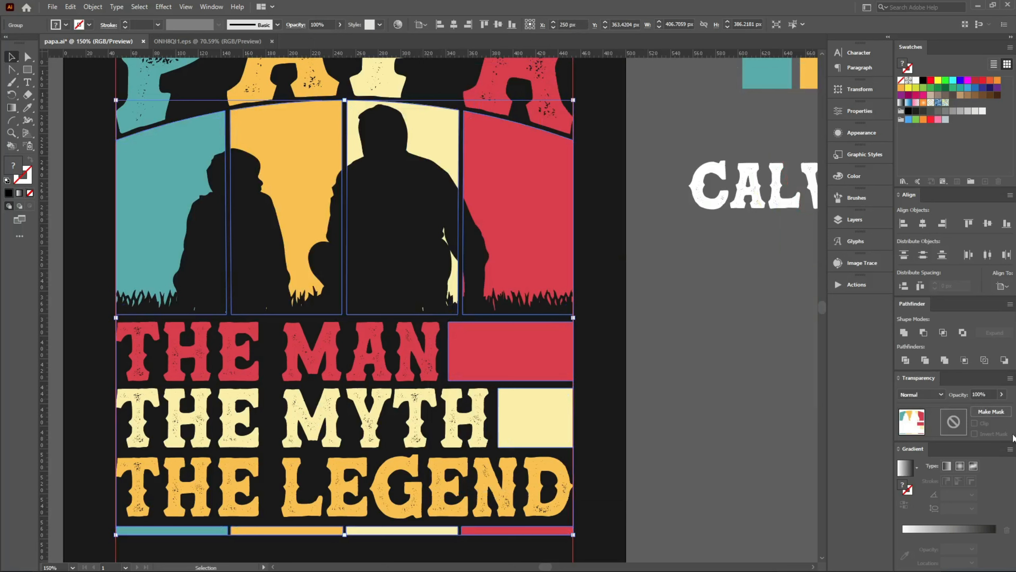
# Step: Add an opacity mask to the panel and bar group, paste the speckle texture in place inside it, and leave mask editing
pyautogui.click(991, 412)
pyautogui.click(954, 422)
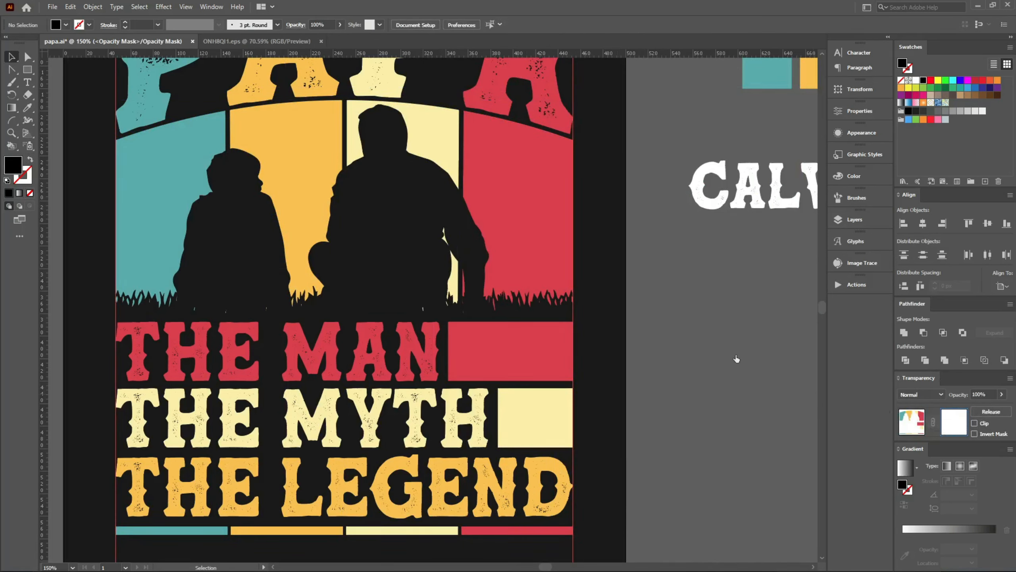
pyautogui.hotkey('ctrl', 'f')
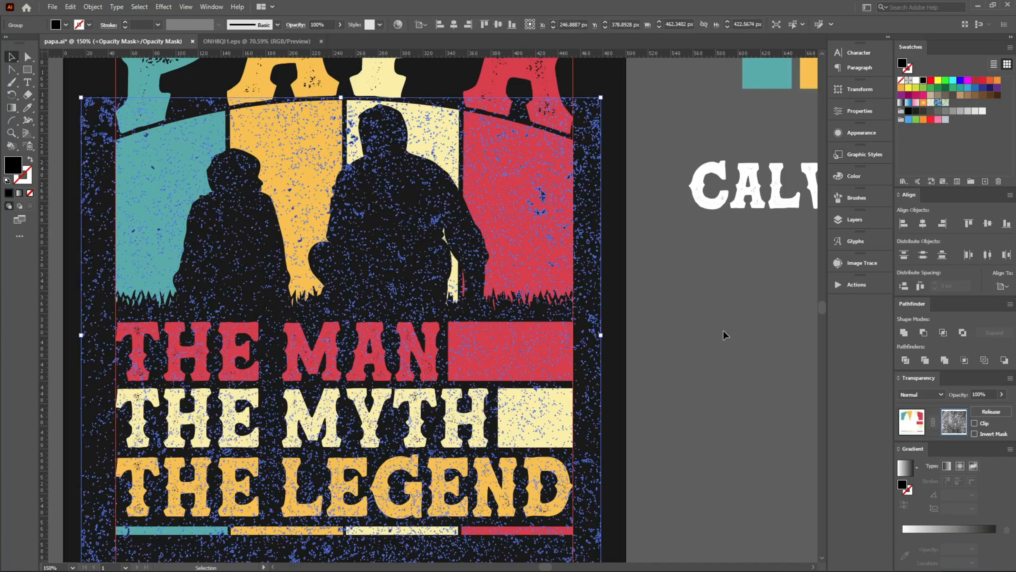
pyautogui.click(723, 331)
pyautogui.scroll(6, 535, 341)
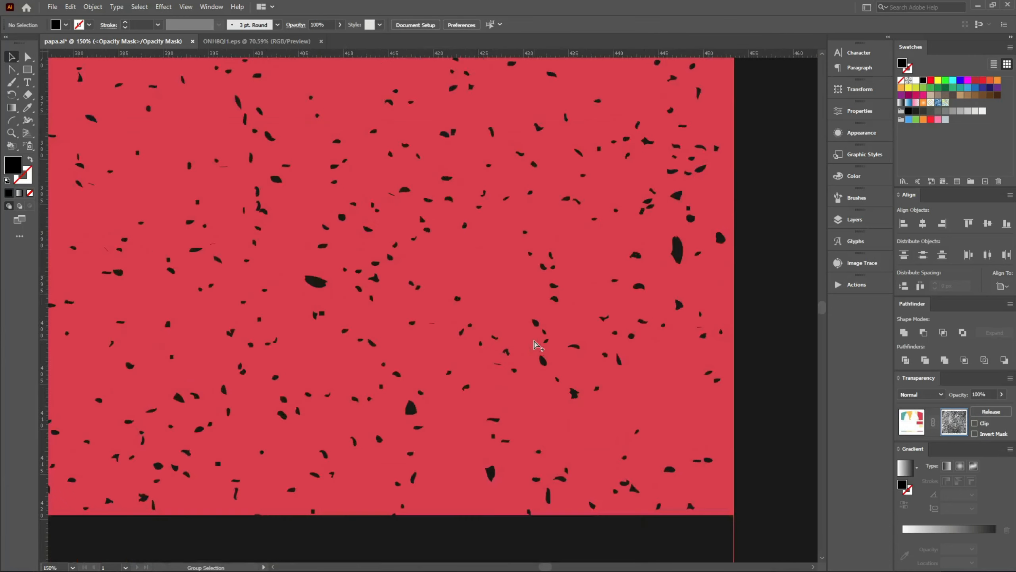
pyautogui.scroll(-2, 324, 252)
pyautogui.scroll(3, 243, 254)
pyautogui.scroll(-5, 332, 284)
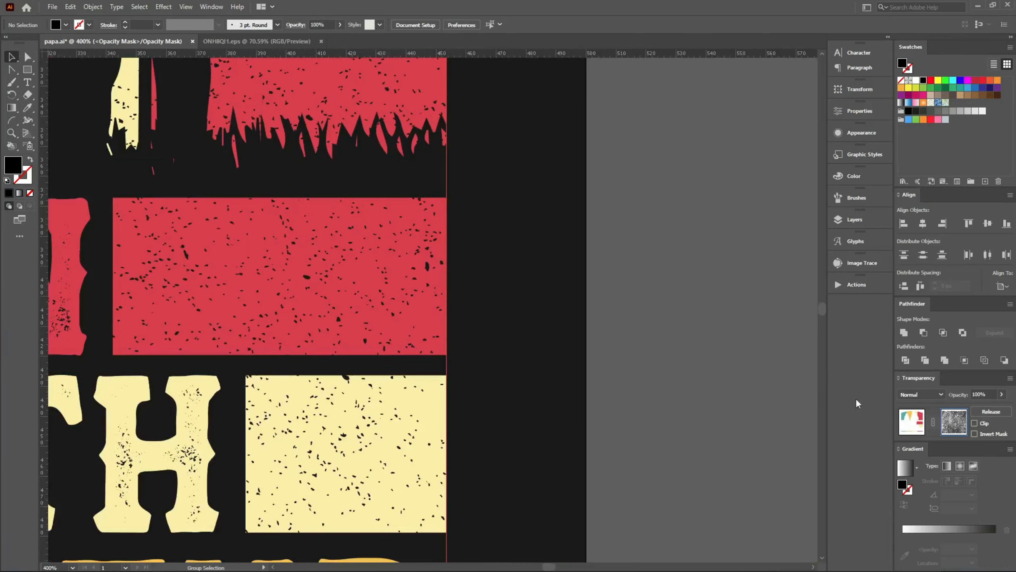
pyautogui.click(918, 425)
pyautogui.click(650, 372)
pyautogui.scroll(-4, 573, 359)
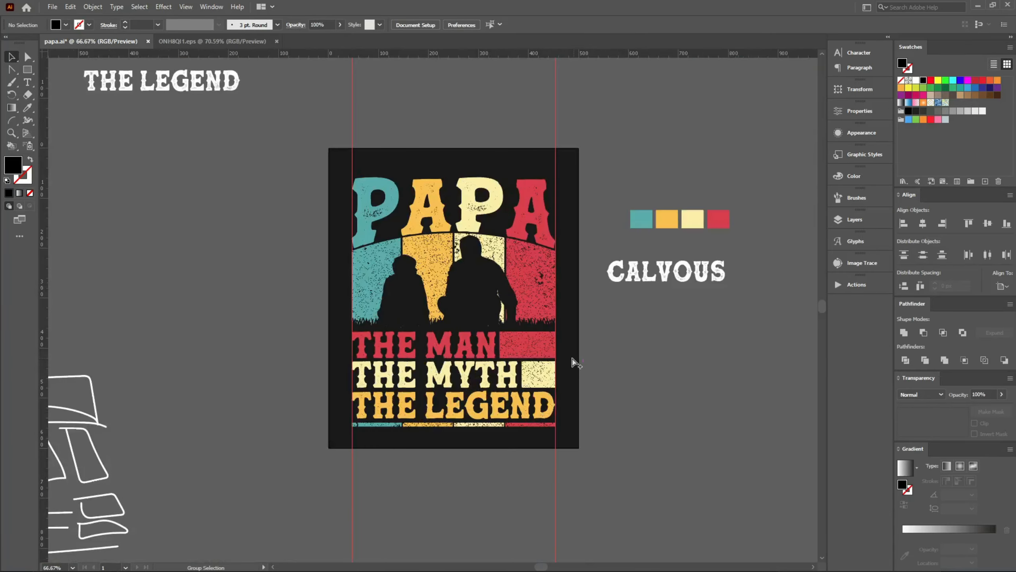
# Step: Group the PAPA lettering, masked panels, text lines and bars into one single design group
pyautogui.scroll(2, 573, 363)
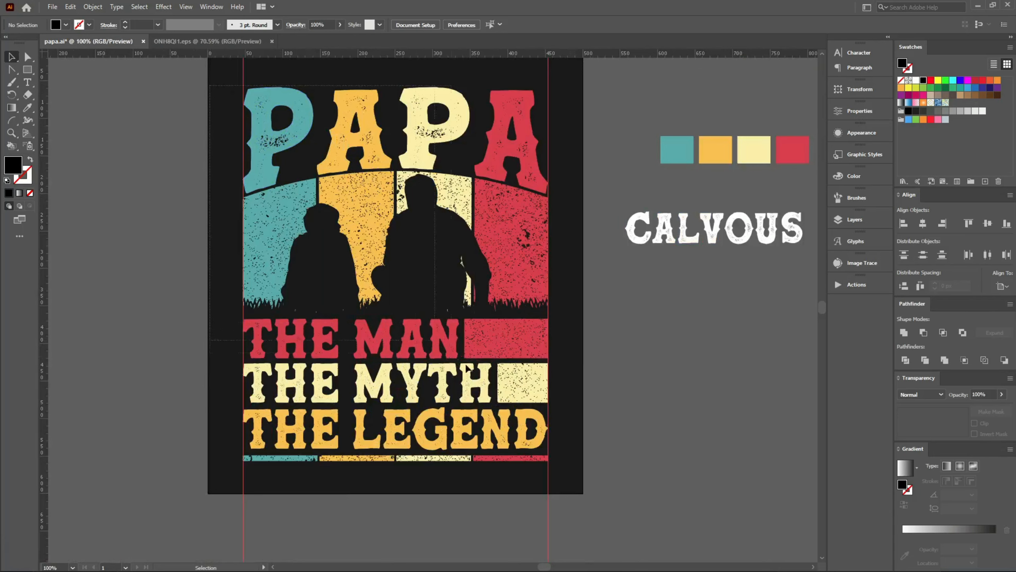
pyautogui.hotkey('ctrl', 'a')
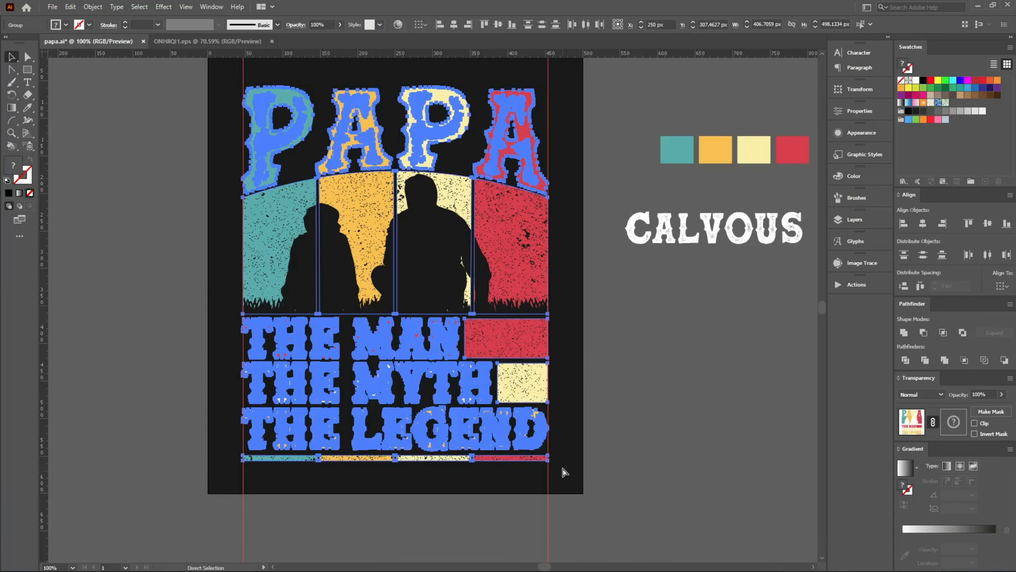
pyautogui.click(646, 423)
pyautogui.scroll(-2, 647, 423)
pyautogui.moveTo(797, 201); pyautogui.dragTo(297, 351)
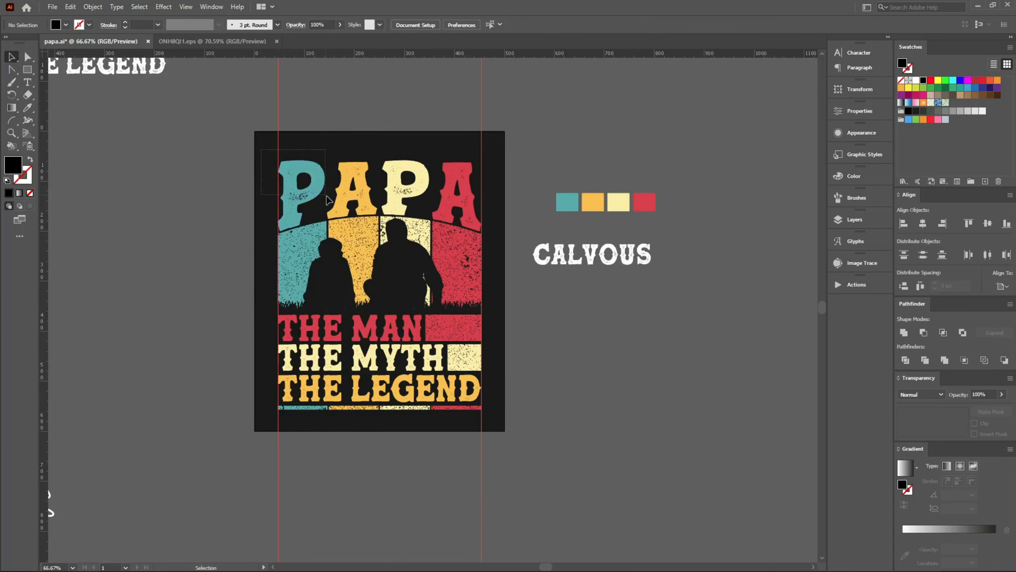
pyautogui.click(361, 200)
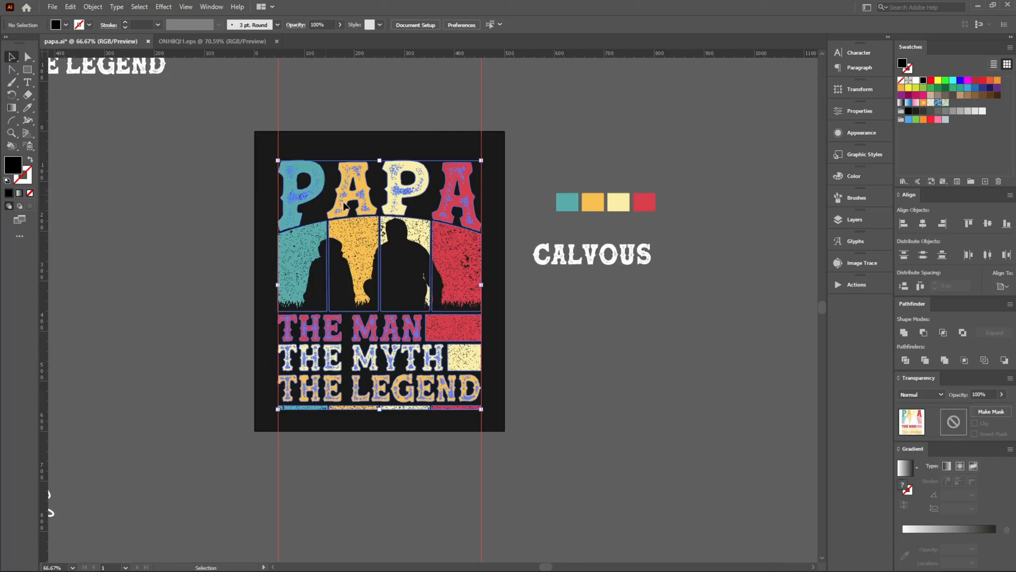
# Step: Add an opacity mask with clipping off to the whole design group and place the Grunge Texture (97).jpg image in it
pyautogui.click(978, 415)
pyautogui.click(975, 423)
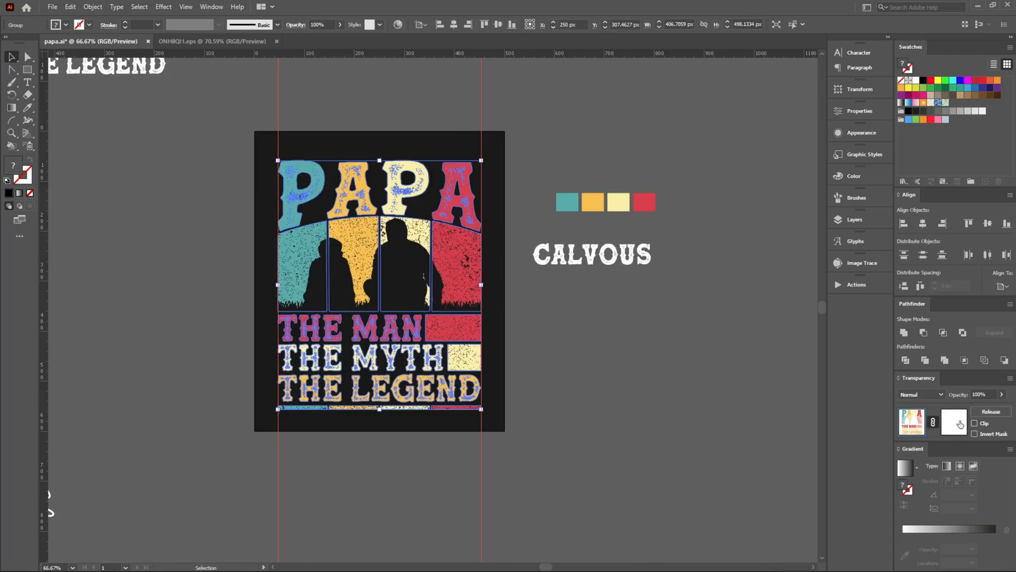
pyautogui.click(953, 423)
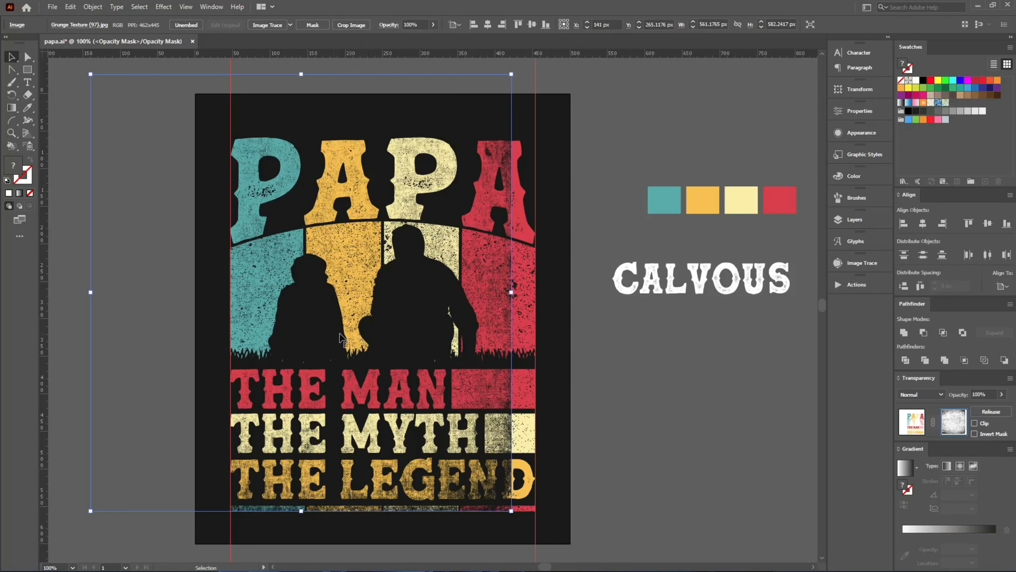
# Step: Reposition and resize the grunge texture to about 570 × 673 px so it covers the whole design, and leave mask editing
pyautogui.moveTo(305, 322); pyautogui.dragTo(386, 313)
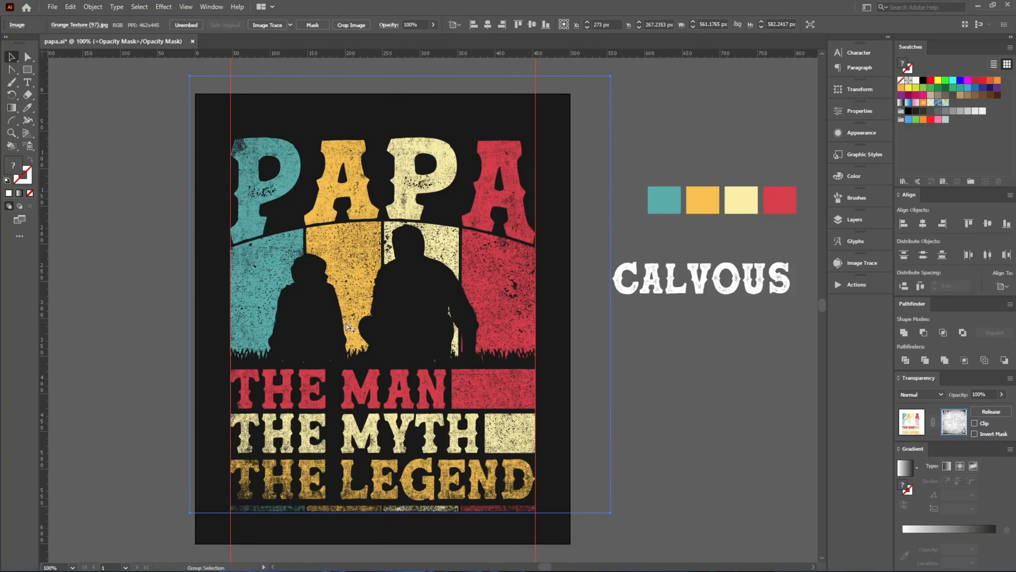
pyautogui.scroll(-1, 346, 324)
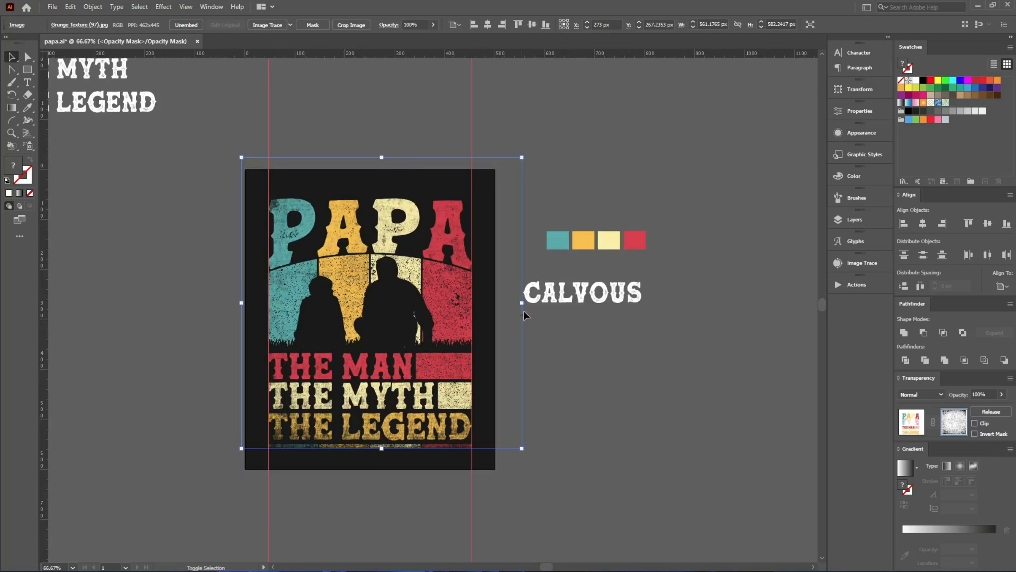
pyautogui.moveTo(514, 467); pyautogui.dragTo(497, 481)
pyautogui.moveTo(397, 343)
pyautogui.mouseDown()
pyautogui.moveTo(402, 363)
pyautogui.moveTo(398, 330)
pyautogui.mouseUp()
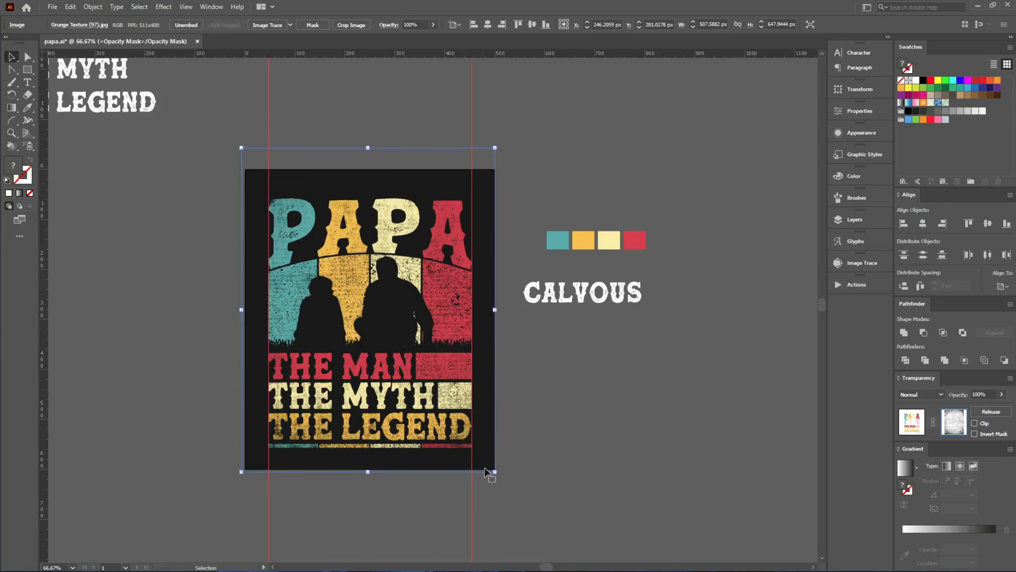
pyautogui.moveTo(485, 469); pyautogui.dragTo(526, 469)
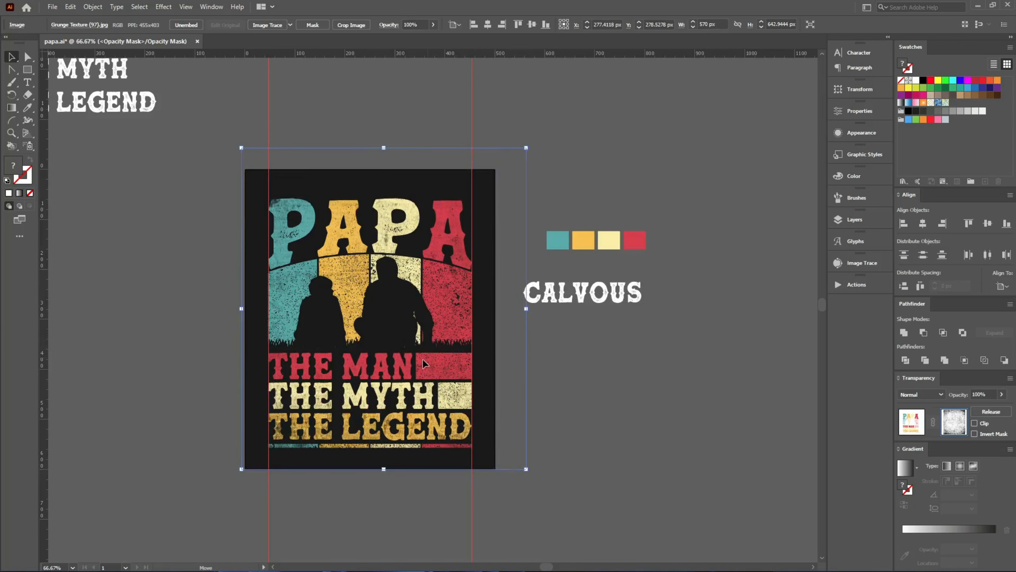
pyautogui.moveTo(422, 359); pyautogui.dragTo(416, 359)
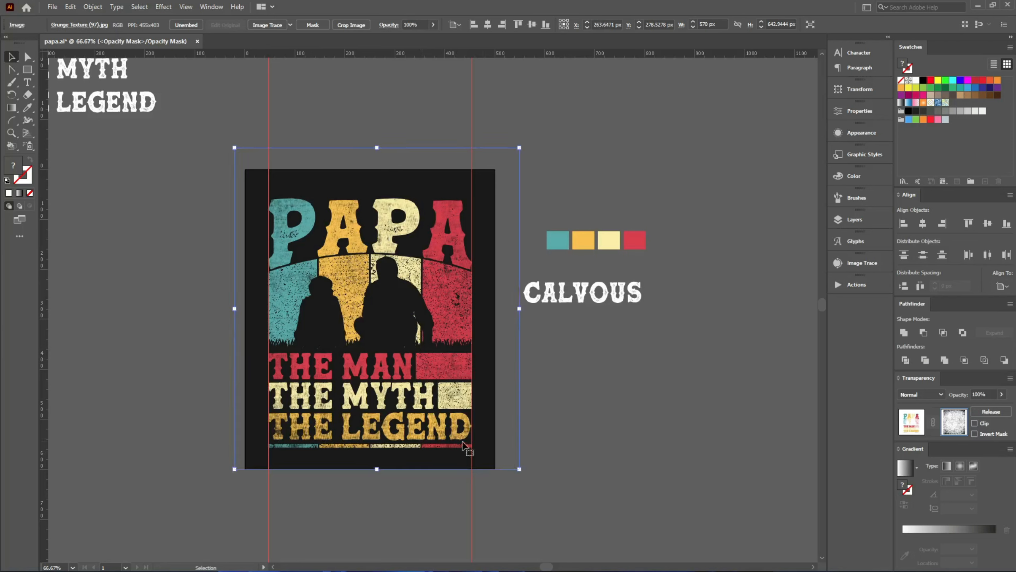
pyautogui.moveTo(232, 486); pyautogui.dragTo(231, 489)
pyautogui.moveTo(227, 498); pyautogui.dragTo(235, 483)
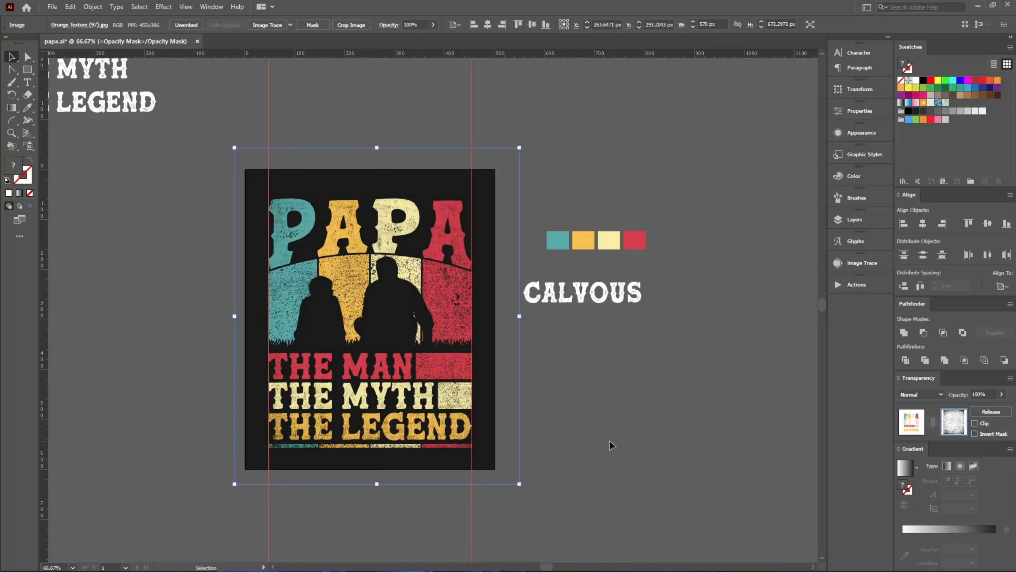
pyautogui.click(912, 424)
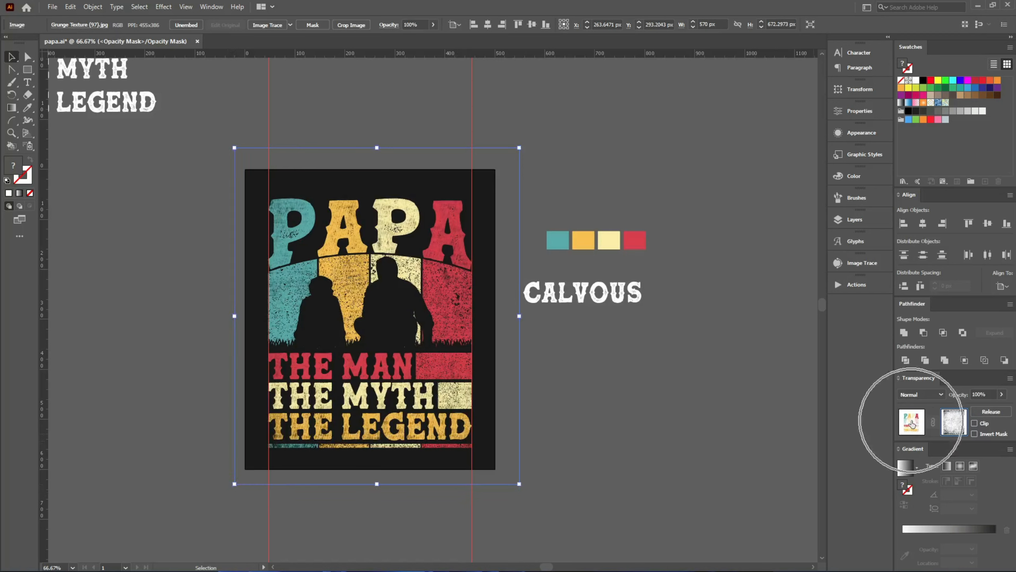
pyautogui.click(704, 426)
pyautogui.hotkey('ctrl', '0')
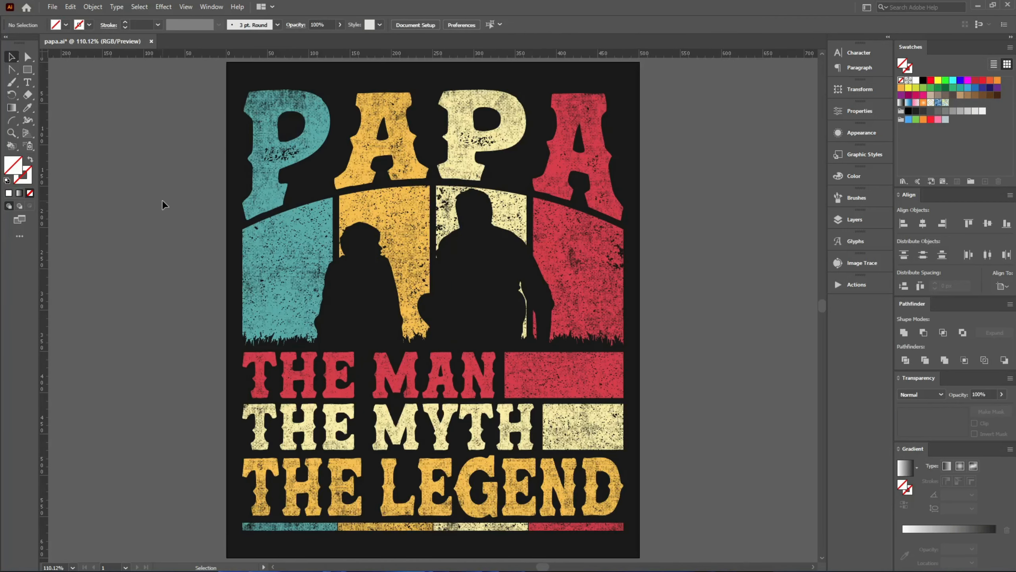